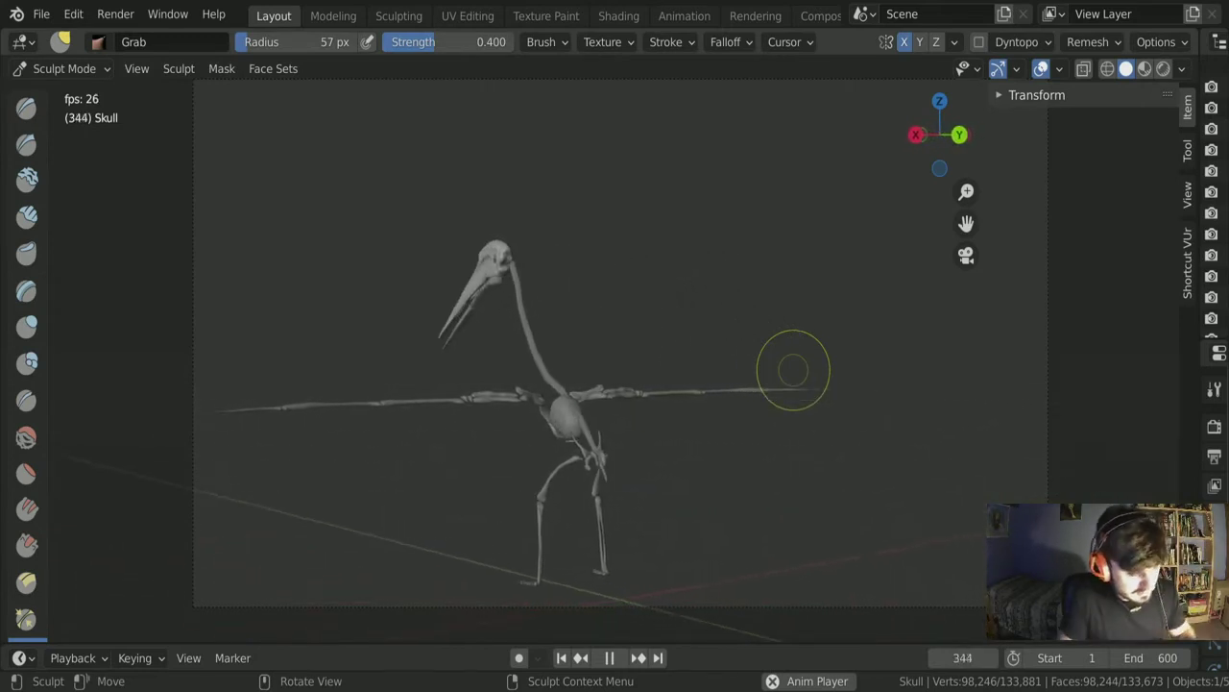
Step: Leave the camera view, look at the animated skeleton from a distance and stop the animation playback
scroll(669, 393, down, 2)
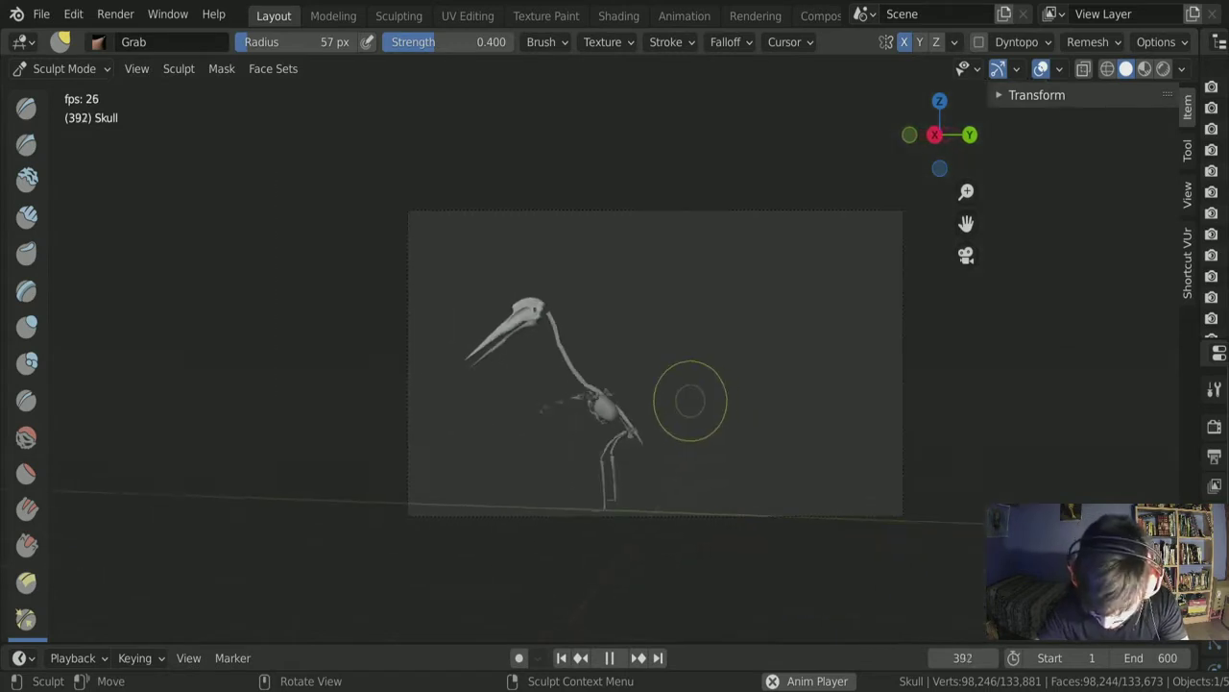
middle_drag(685, 406, 653, 345)
scroll(651, 335, down, 3)
key(space)
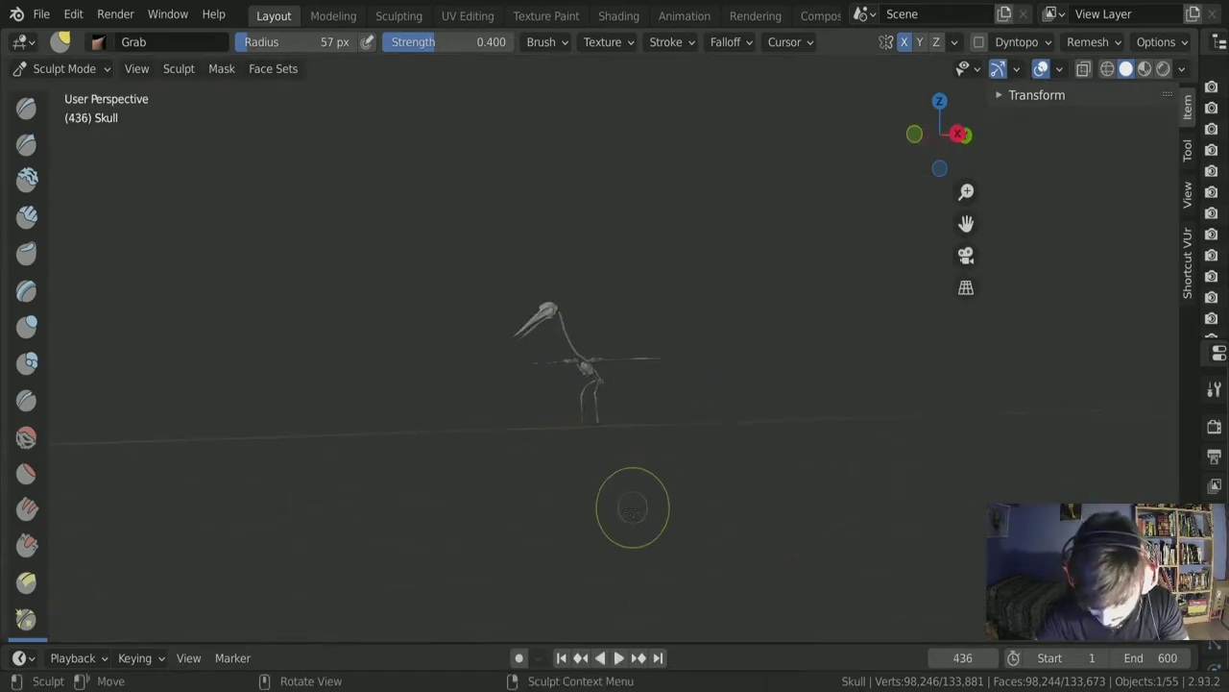
Step: Set the timeline's current frame to 0, temporarily enlarging the timeline area to reach it
drag(510, 643, 538, 477)
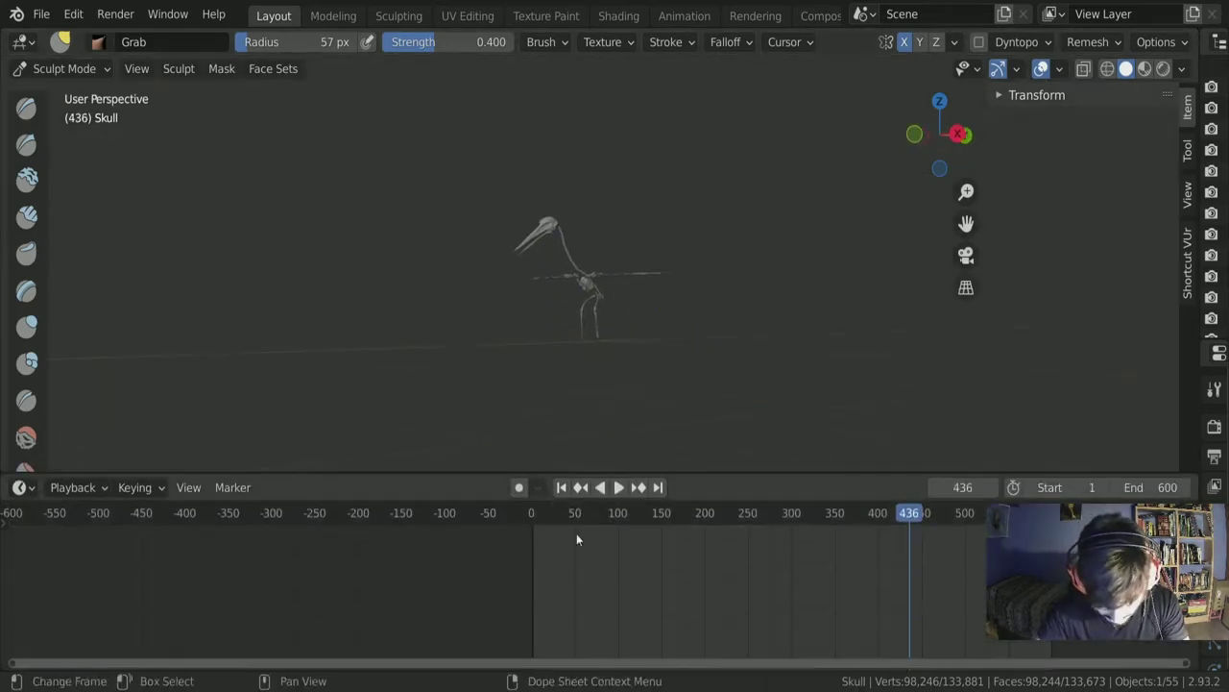
drag(890, 514, 547, 513)
click(962, 487)
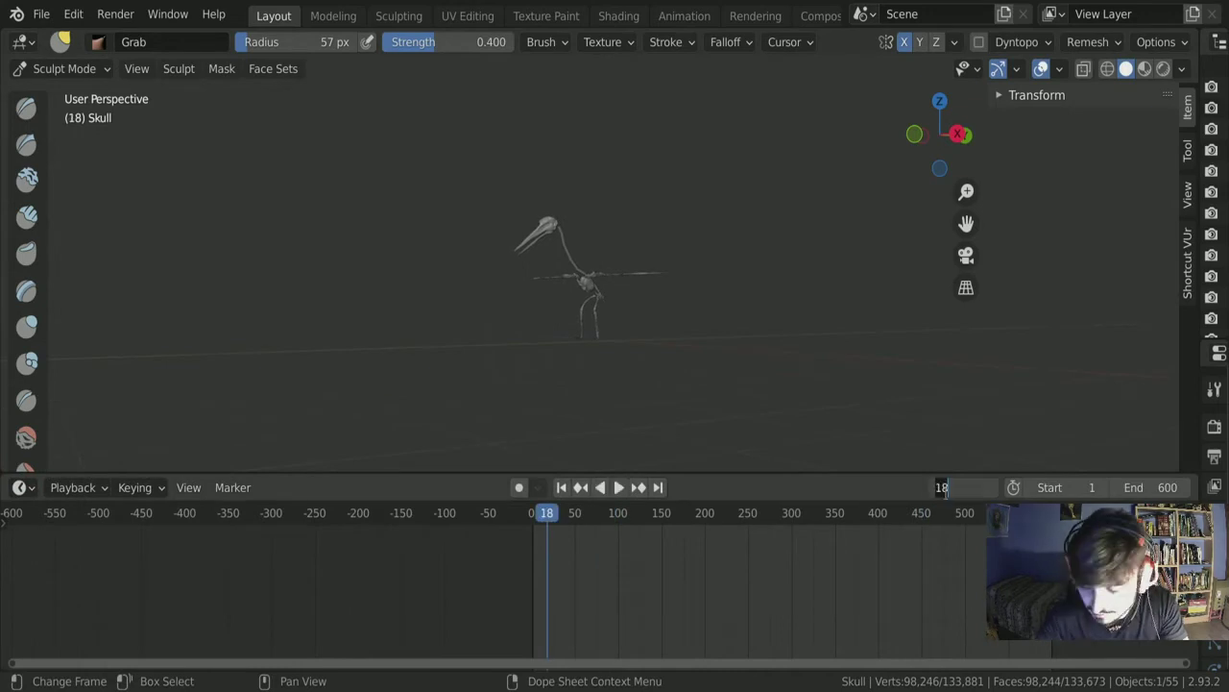
text(10)
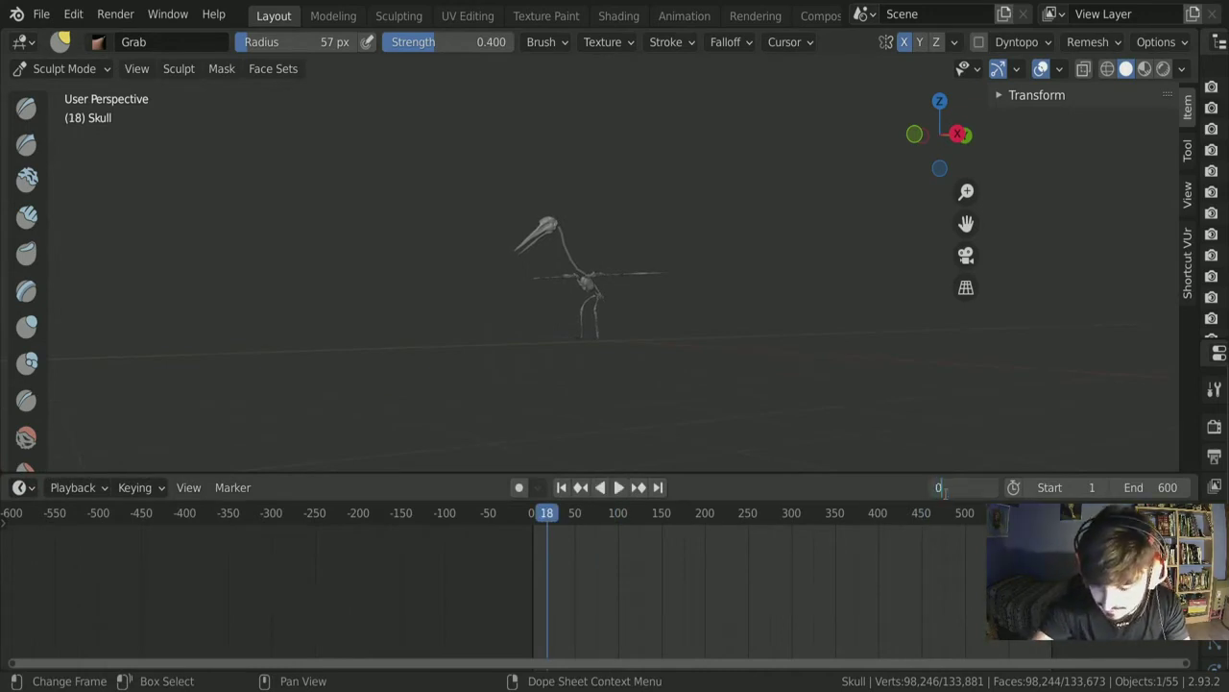
key(Return)
drag(630, 474, 624, 580)
Step: Bring the skeleton's feet into close view and enlarge the outliner in both width and height
scroll(557, 310, up, 5)
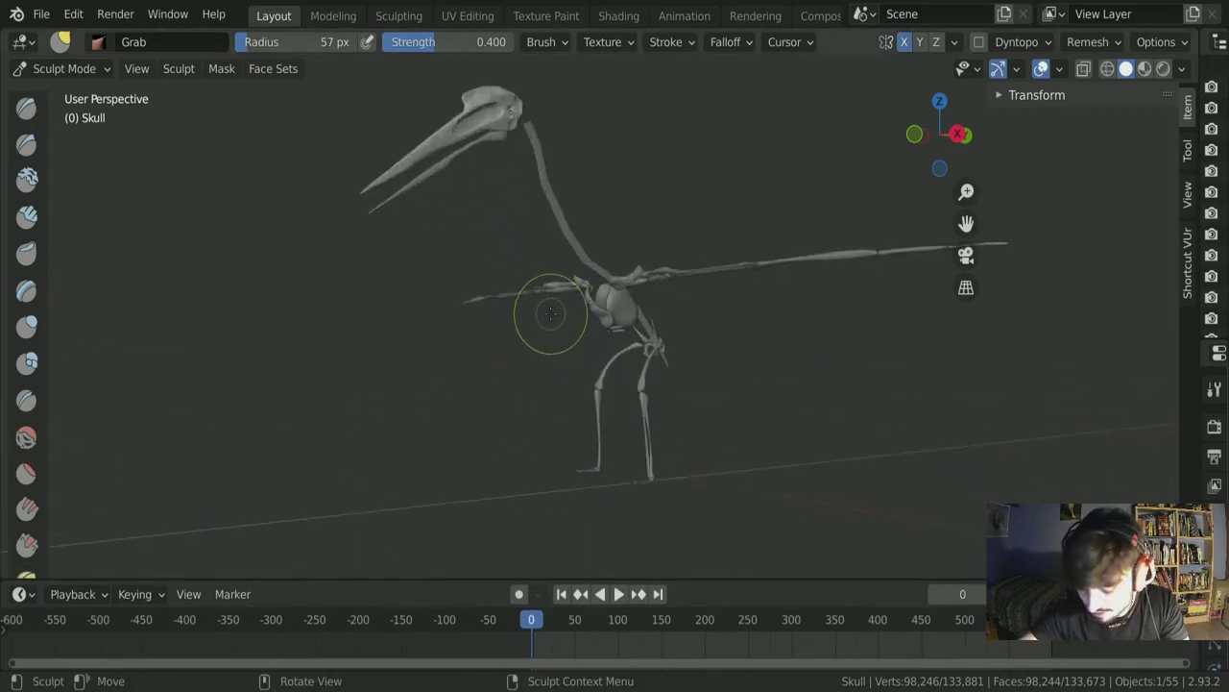
middle_drag(633, 439, 615, 335)
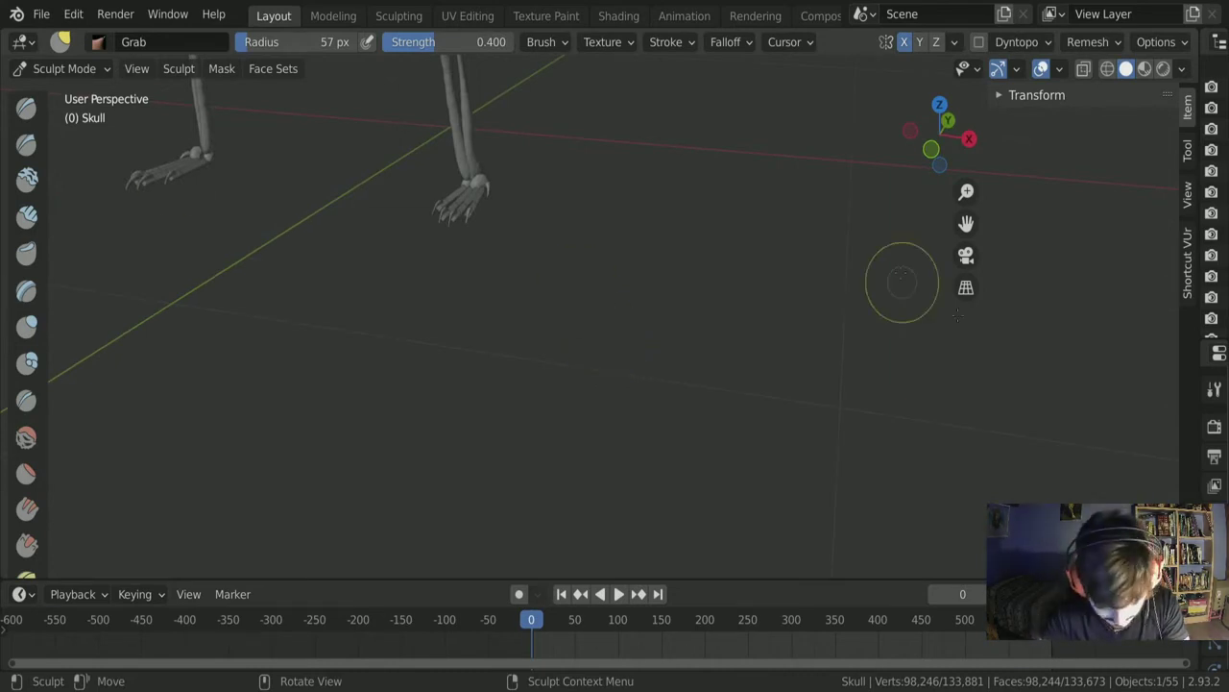
drag(1177, 142, 908, 144)
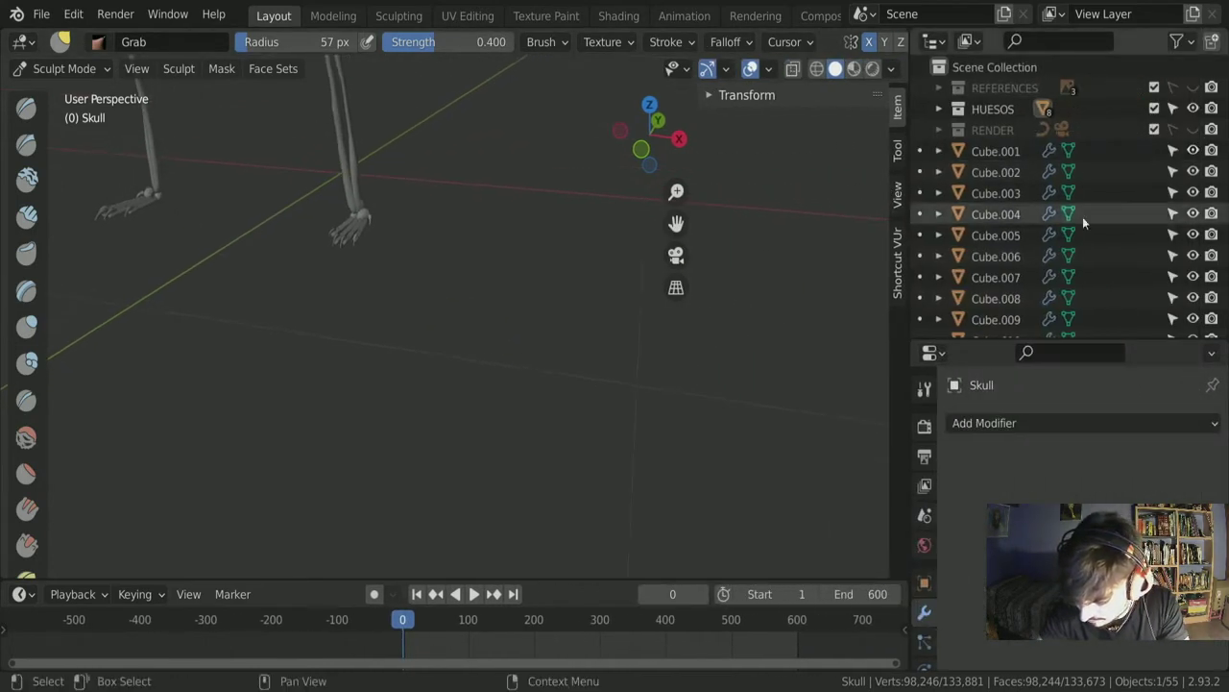
drag(1071, 338, 1071, 520)
Step: Make Cube.001 the active object in place of the skull and switch from Sculpt Mode to Object Mode
click(939, 151)
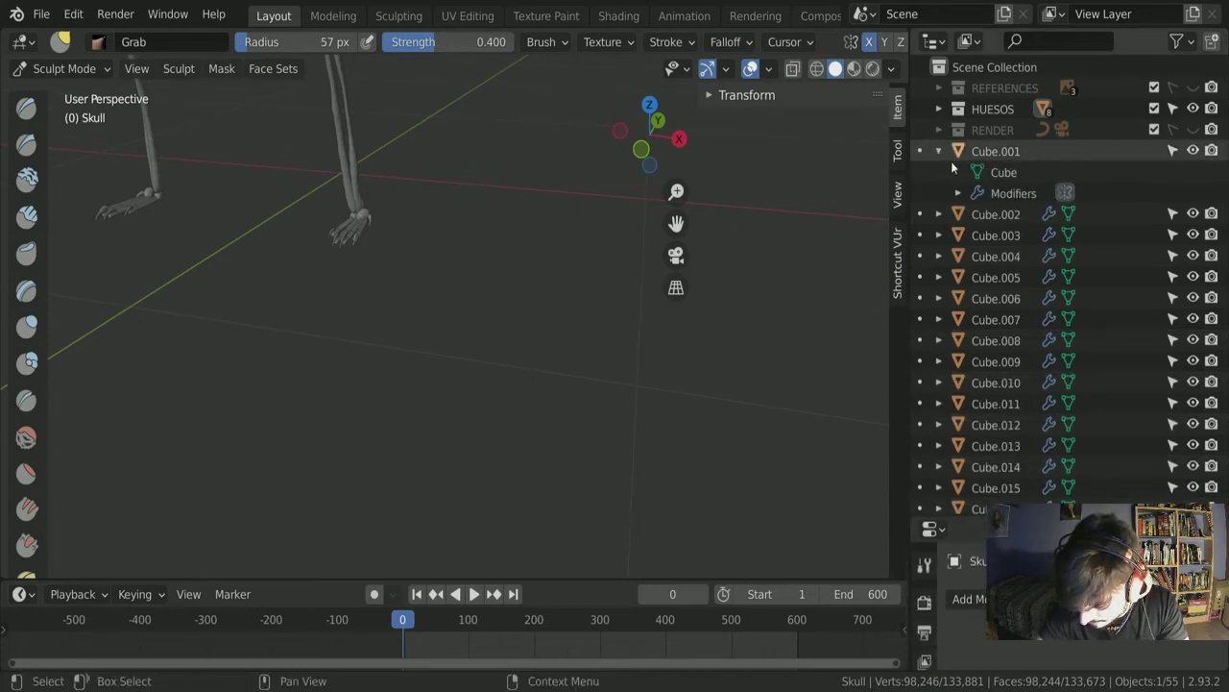
click(939, 152)
click(919, 149)
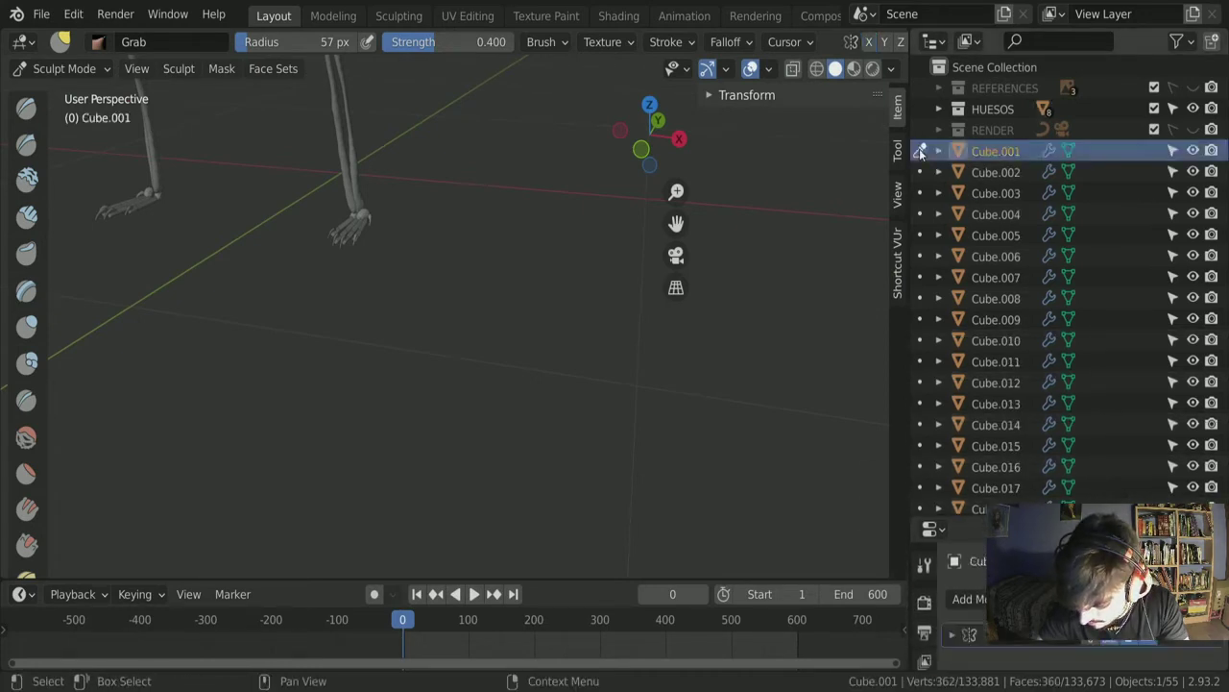
click(922, 151)
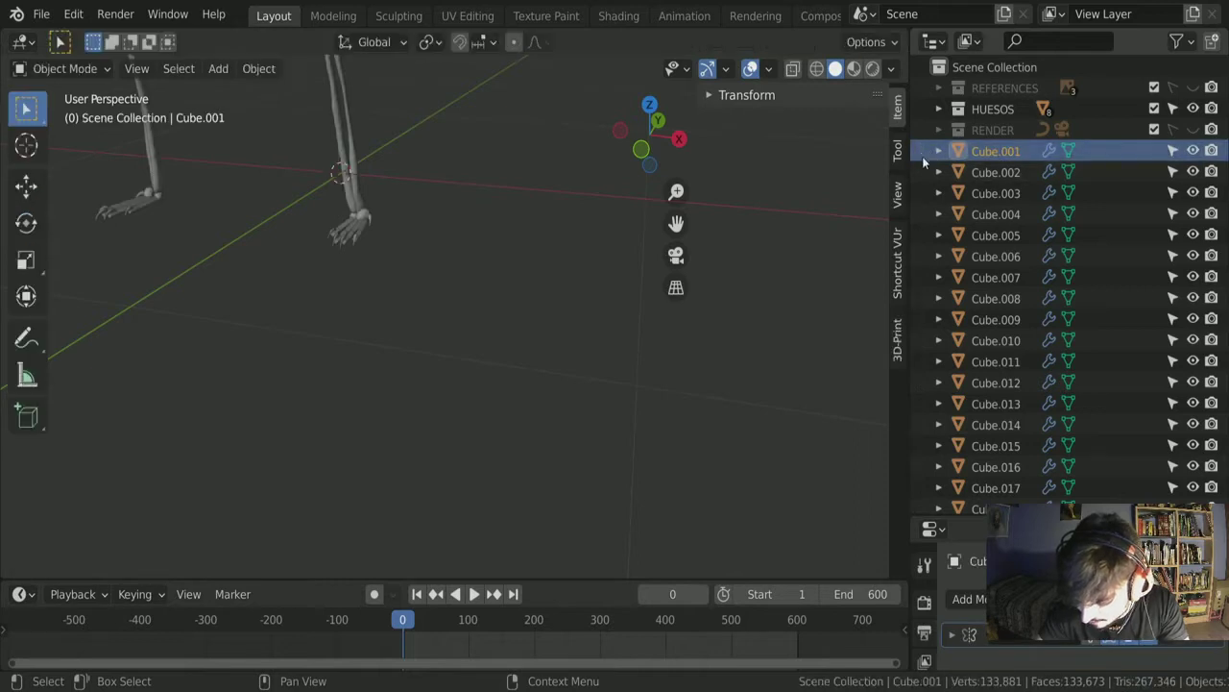
Step: Select a long metatarsal bone of the foot (Cube.035) and examine the foot bones up close
click(365, 220)
scroll(365, 220, up, 5)
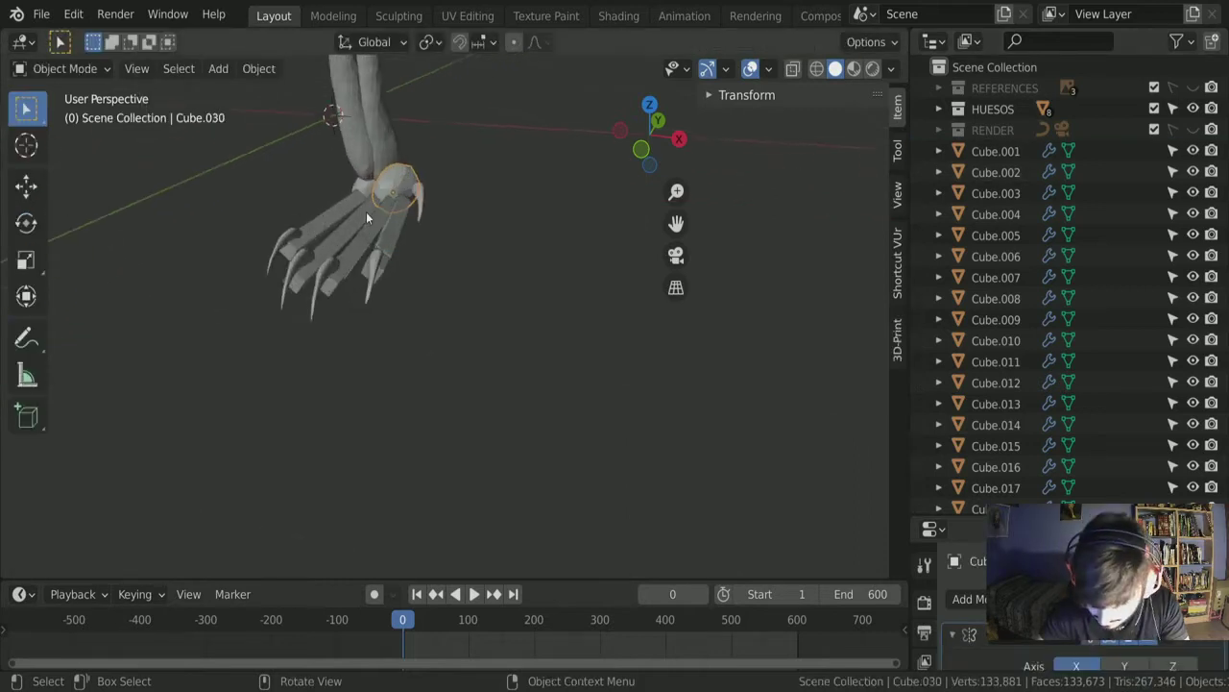
click(72, 69)
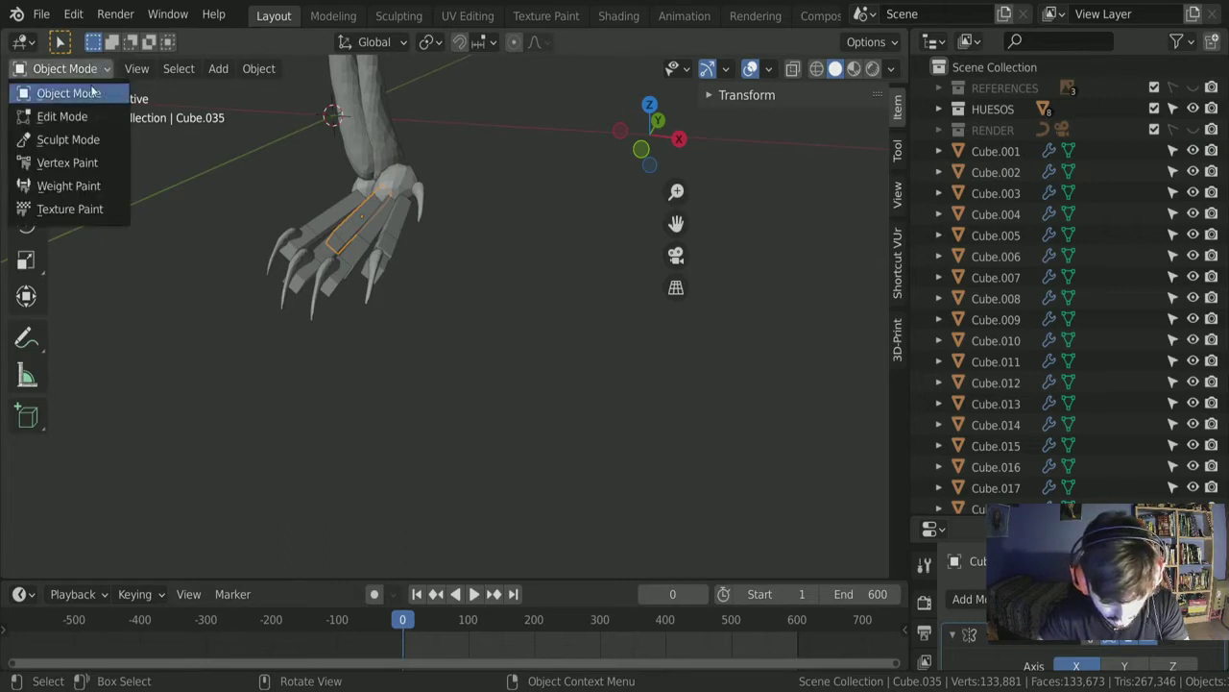
scroll(341, 185, up, 2)
middle_drag(341, 185, 388, 350)
scroll(388, 349, down, 3)
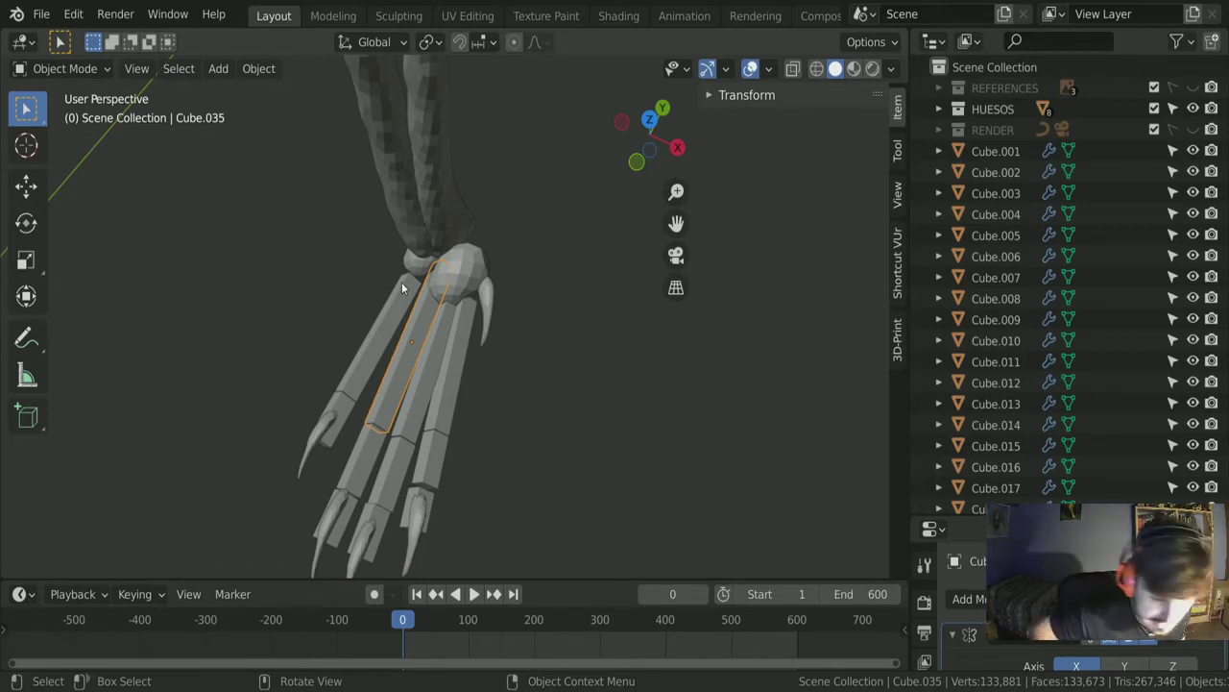
Step: Show the REFERENCES collection and compare the foot bones with the reference drawings from the side, above and below
click(1194, 89)
click(676, 147)
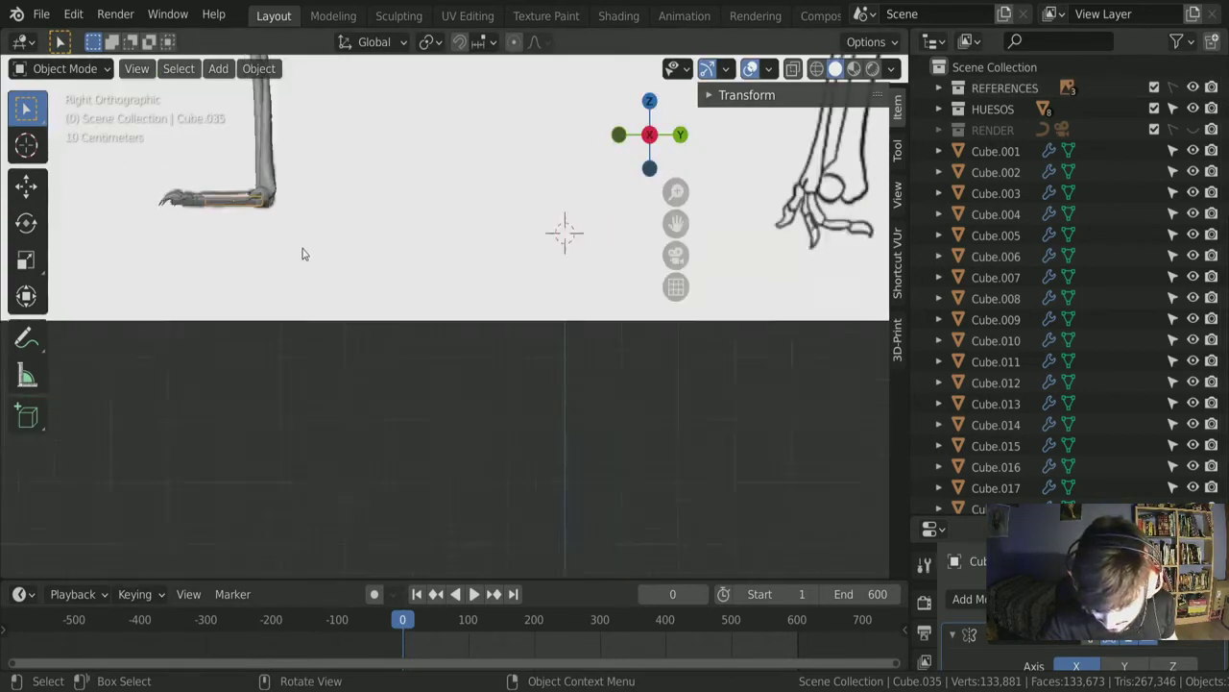
scroll(233, 201, up, 6)
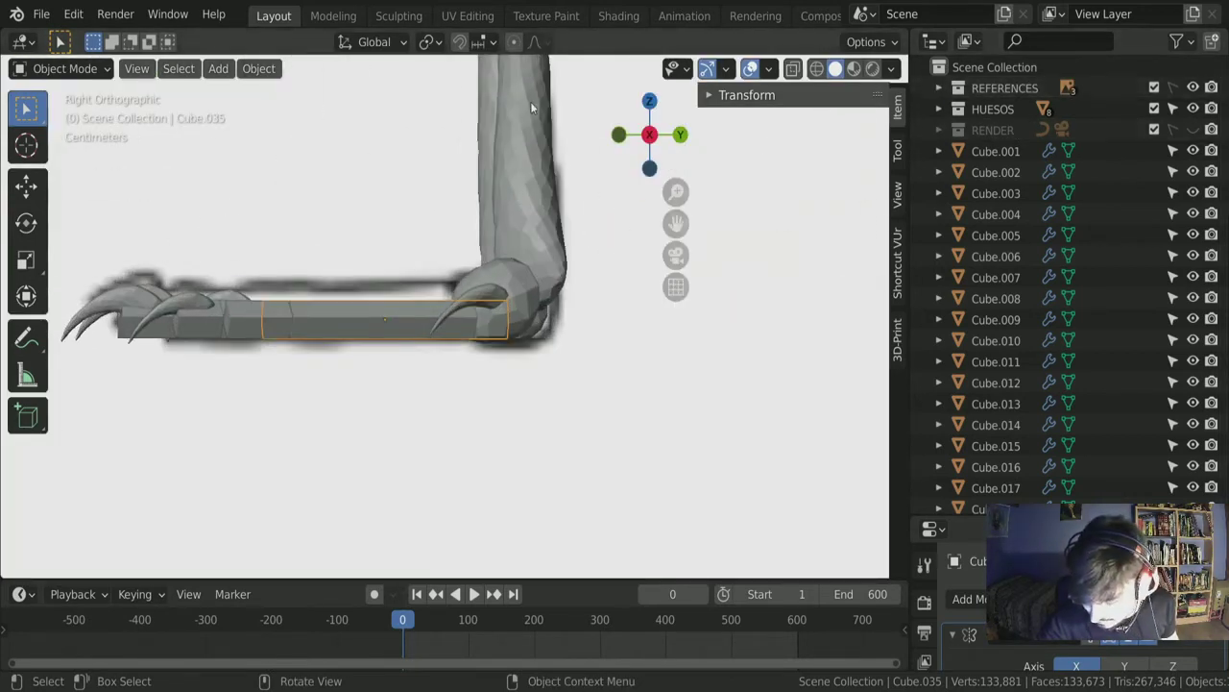
click(649, 101)
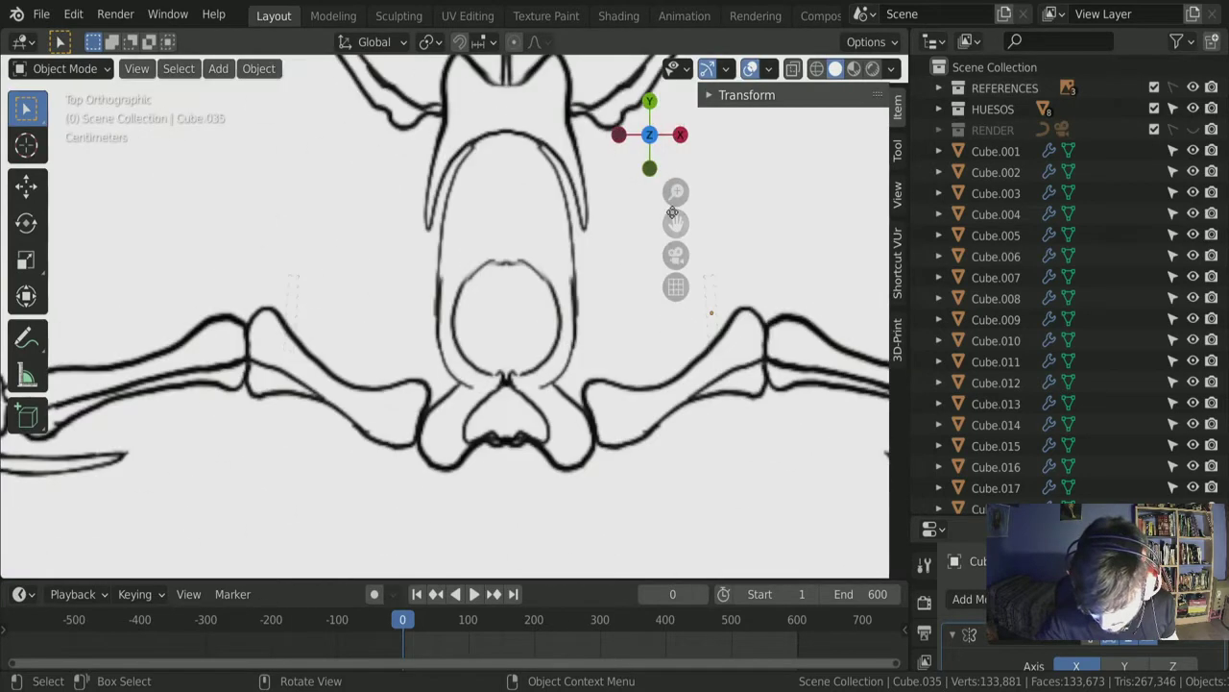
click(651, 135)
scroll(735, 277, up, 5)
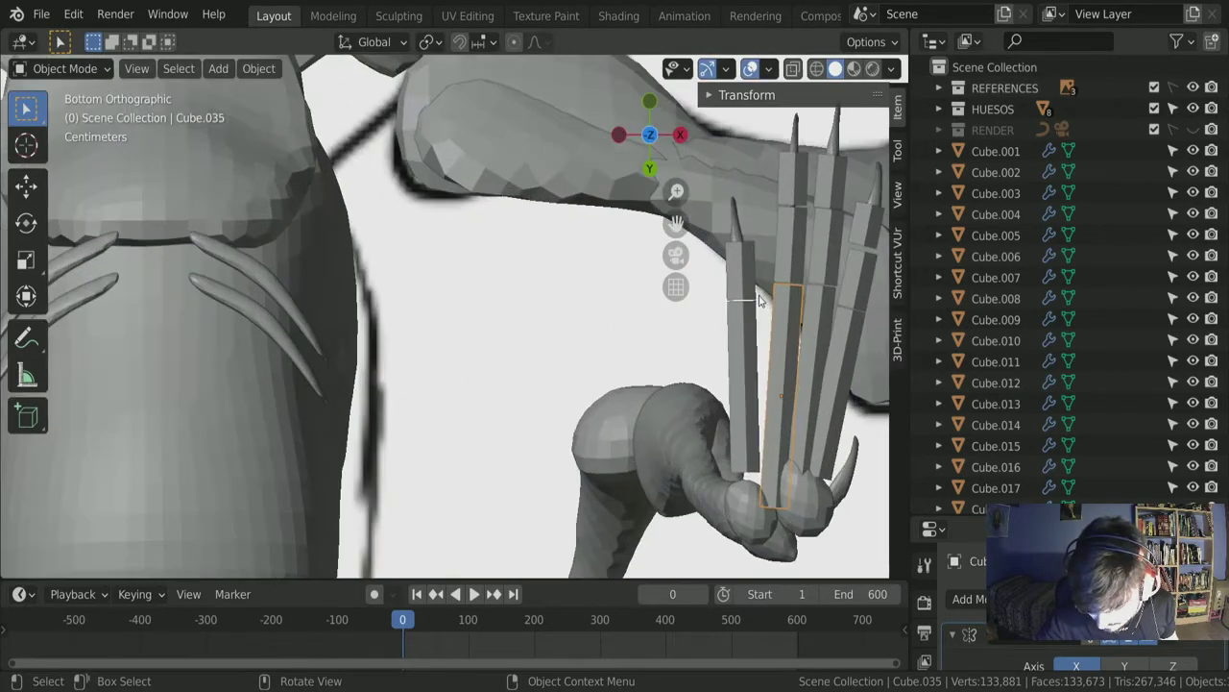
scroll(758, 303, down, 1)
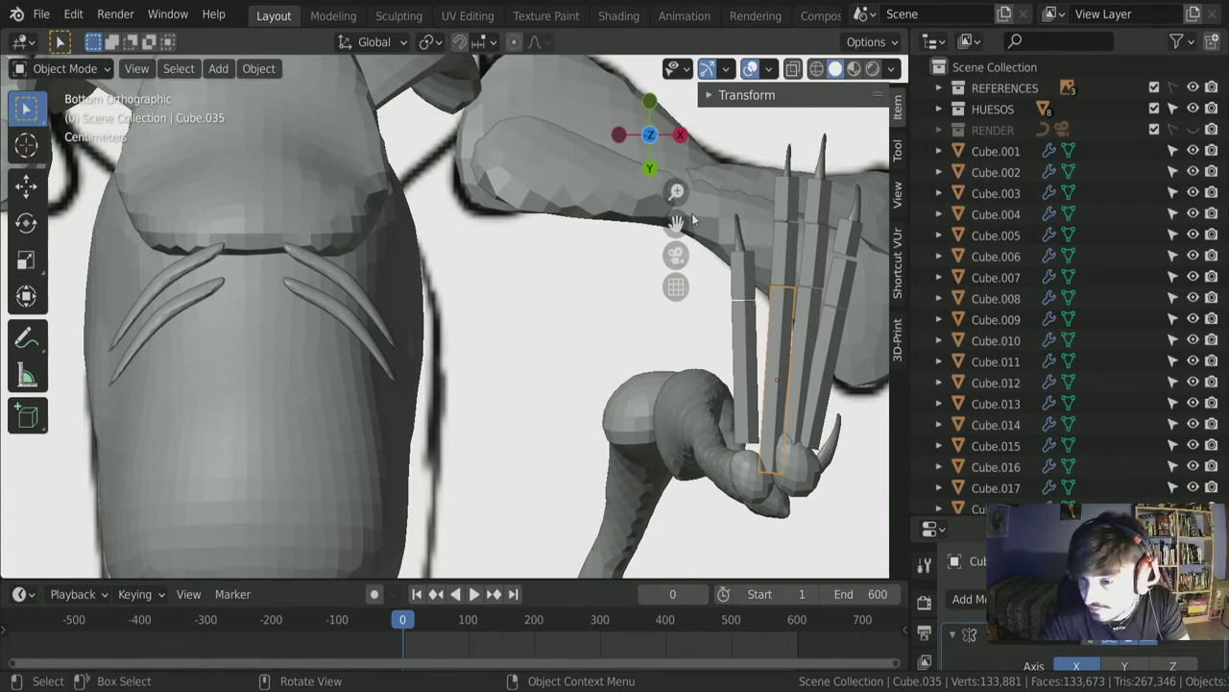
shift+middle_drag(831, 422, 368, 281)
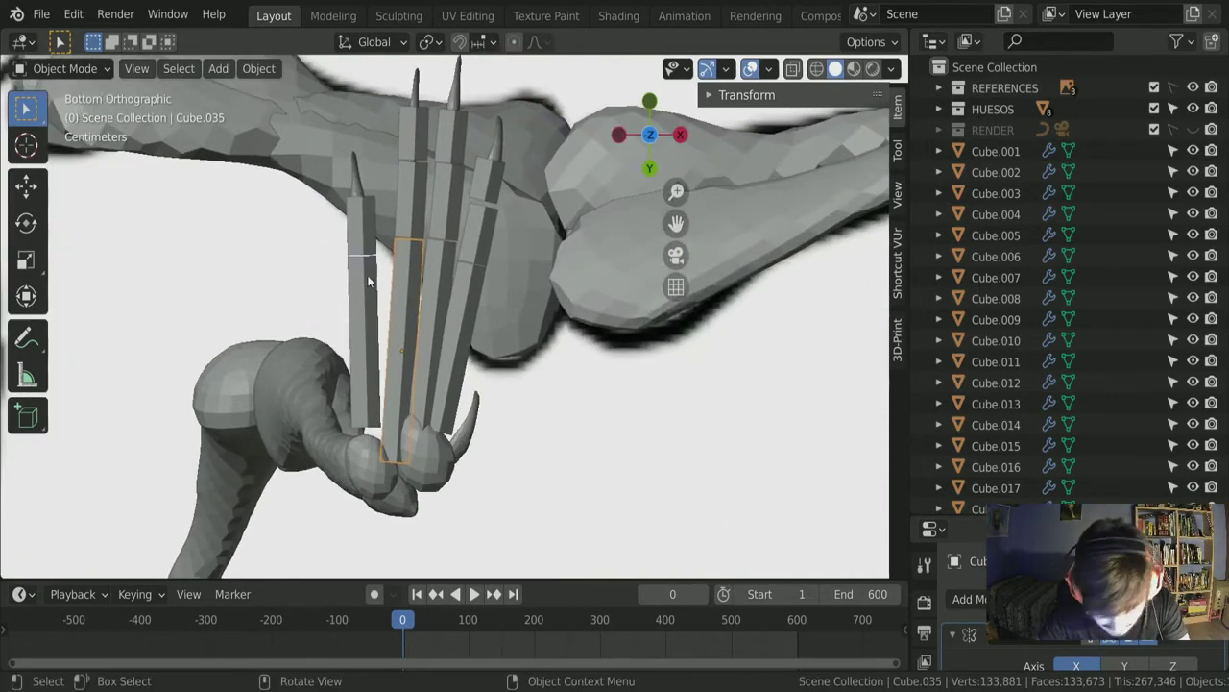
scroll(368, 290, down, 1)
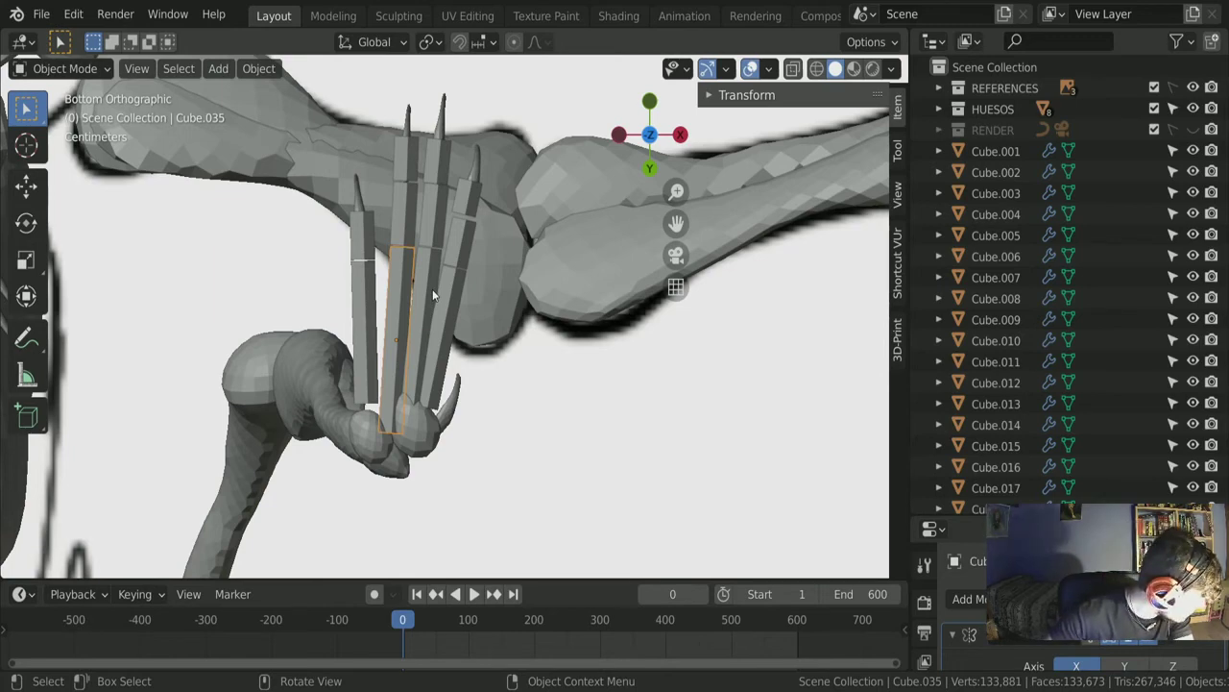
middle_drag(417, 250, 456, 356)
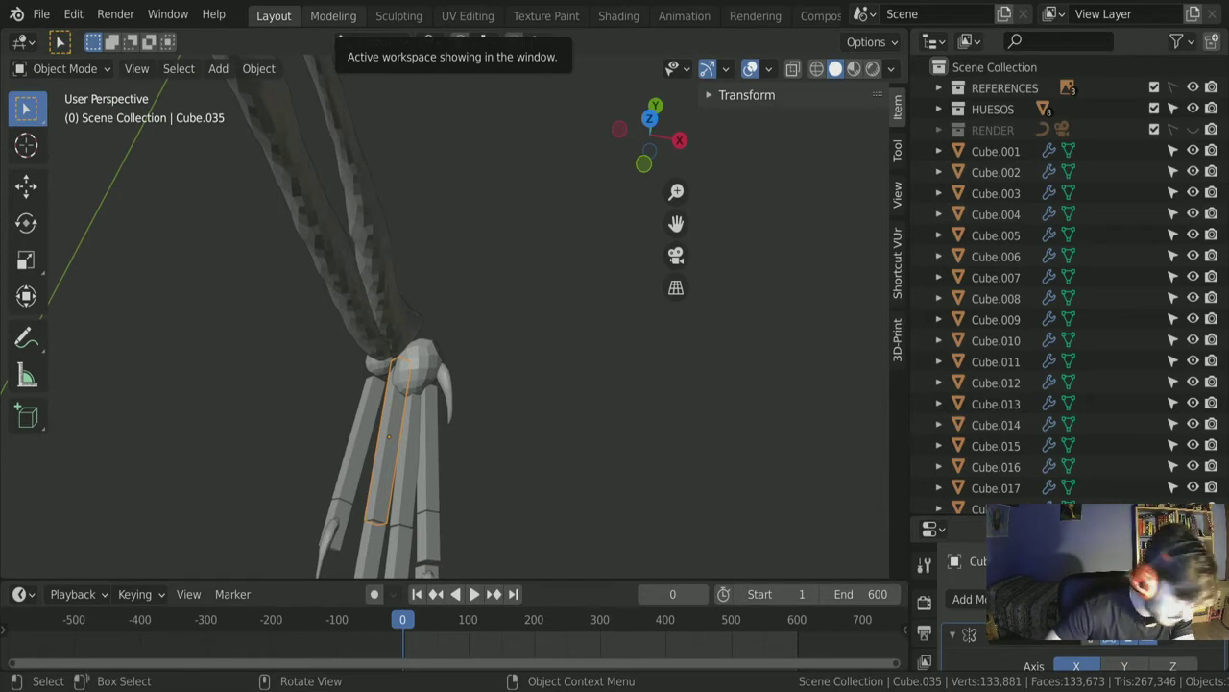
Step: Select the claw beside the ankle (Cube.046) and move it along the X axis to the opposite side of the foot
click(449, 392)
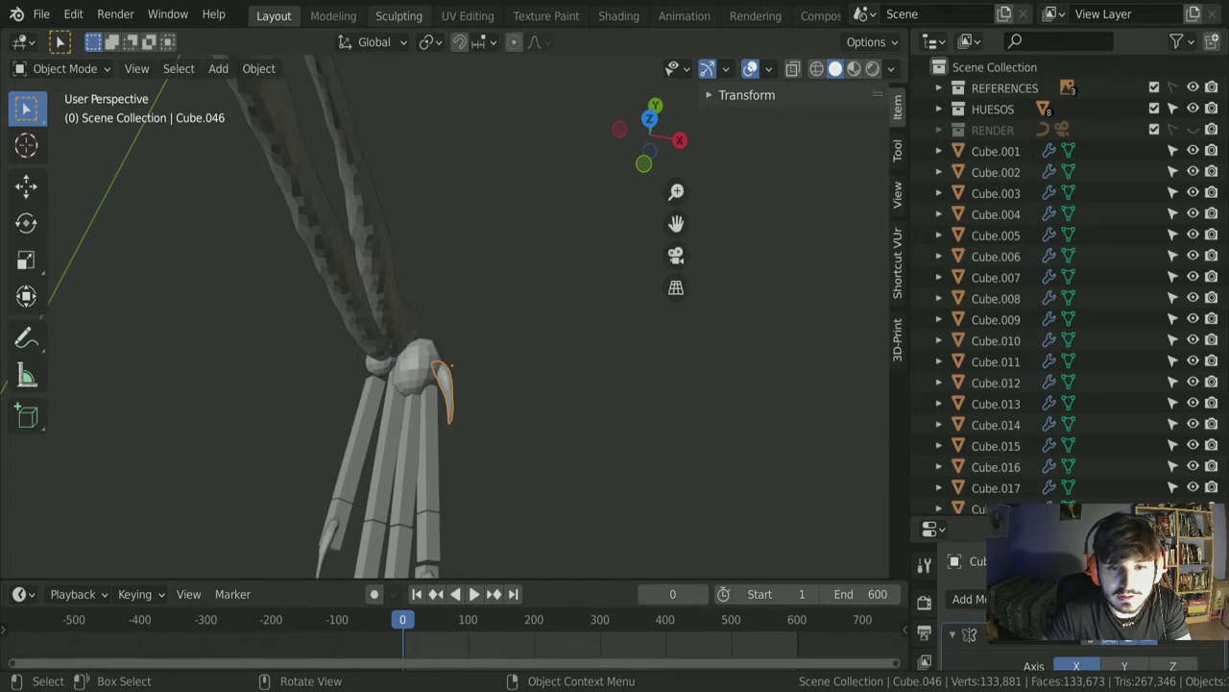
scroll(466, 355, down, 3)
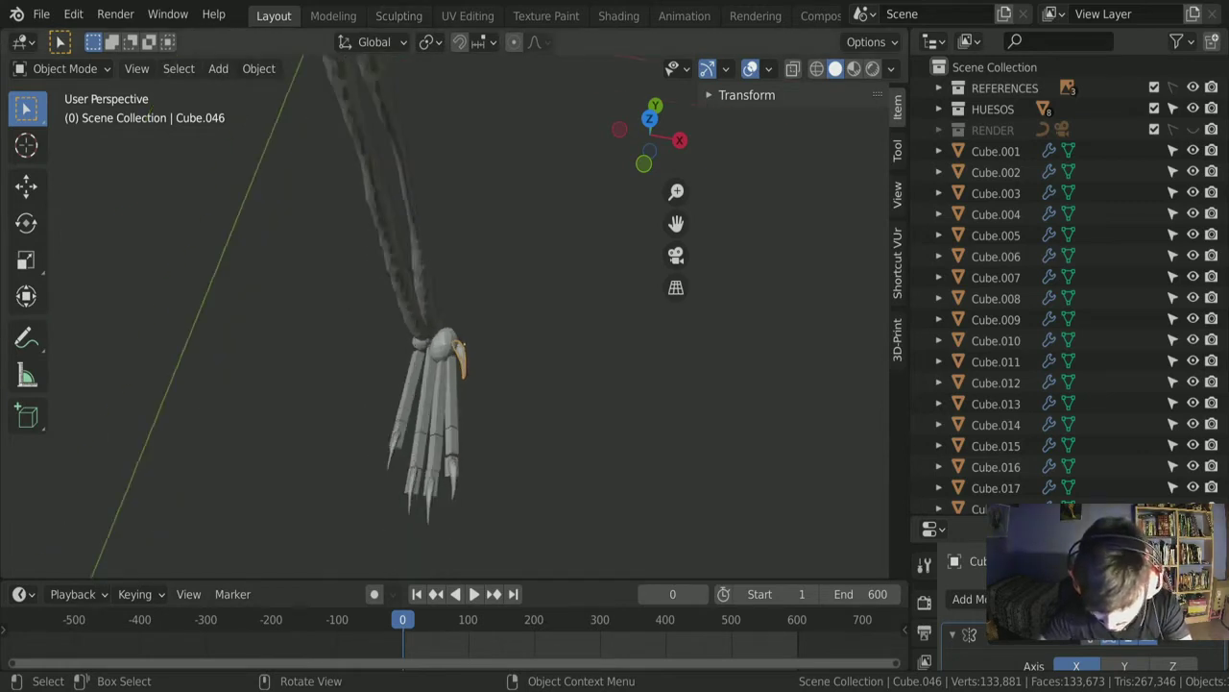
middle_drag(452, 346, 465, 355)
key(g)
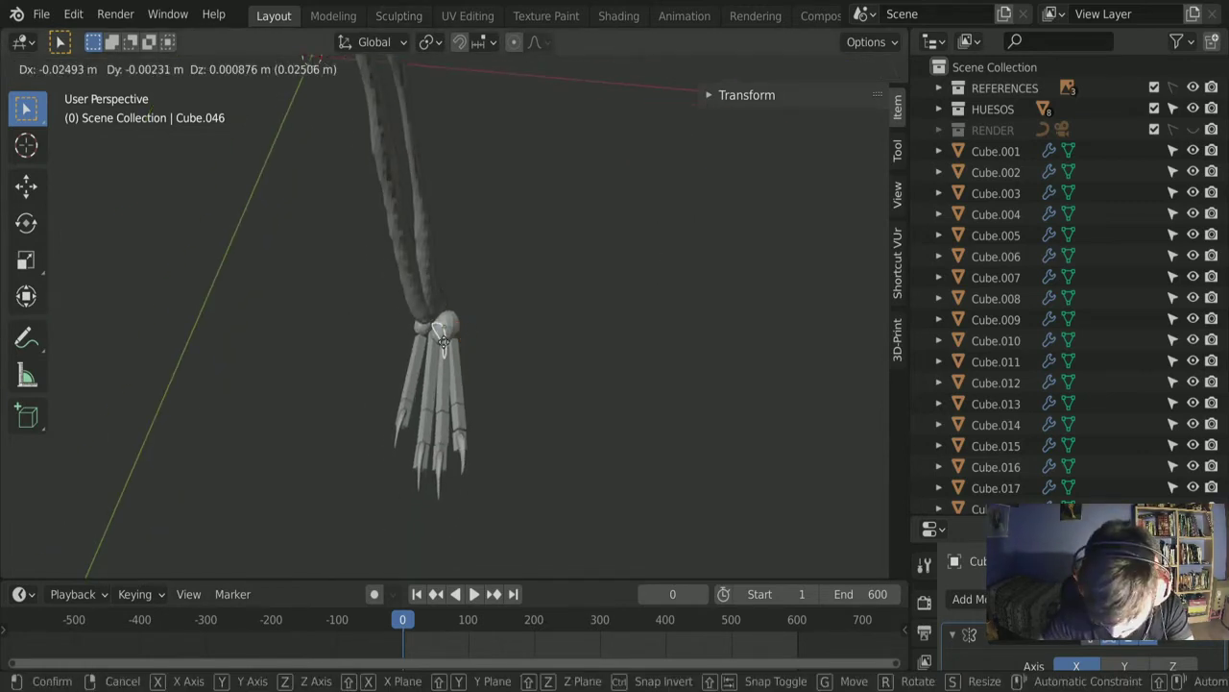
key(x)
click(416, 344)
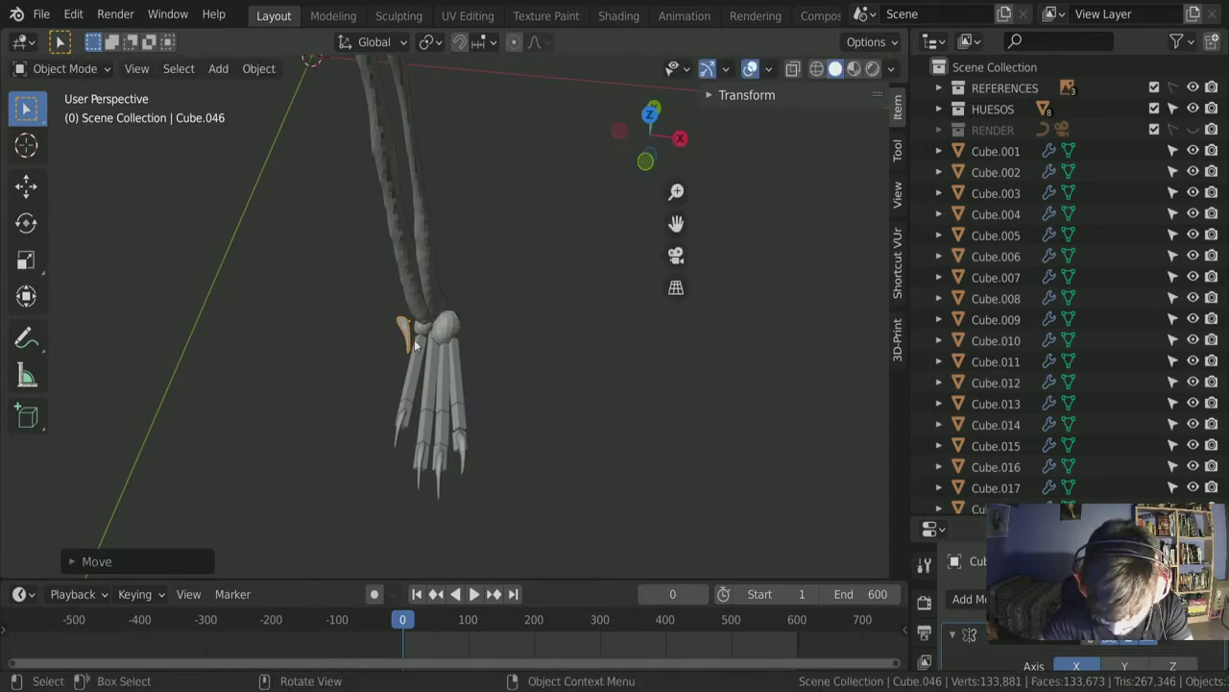
Step: Rotate the claw by about -14.5° in the front view and turn it again in the top view
click(642, 162)
key(r)
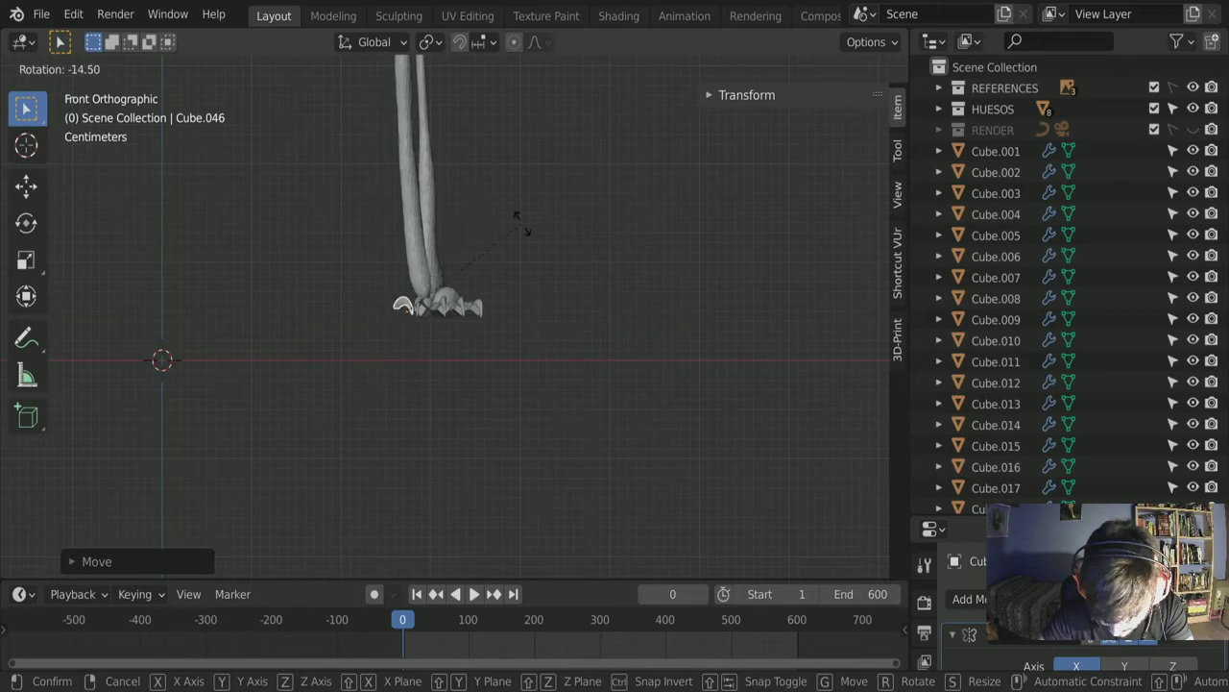
click(522, 223)
click(651, 104)
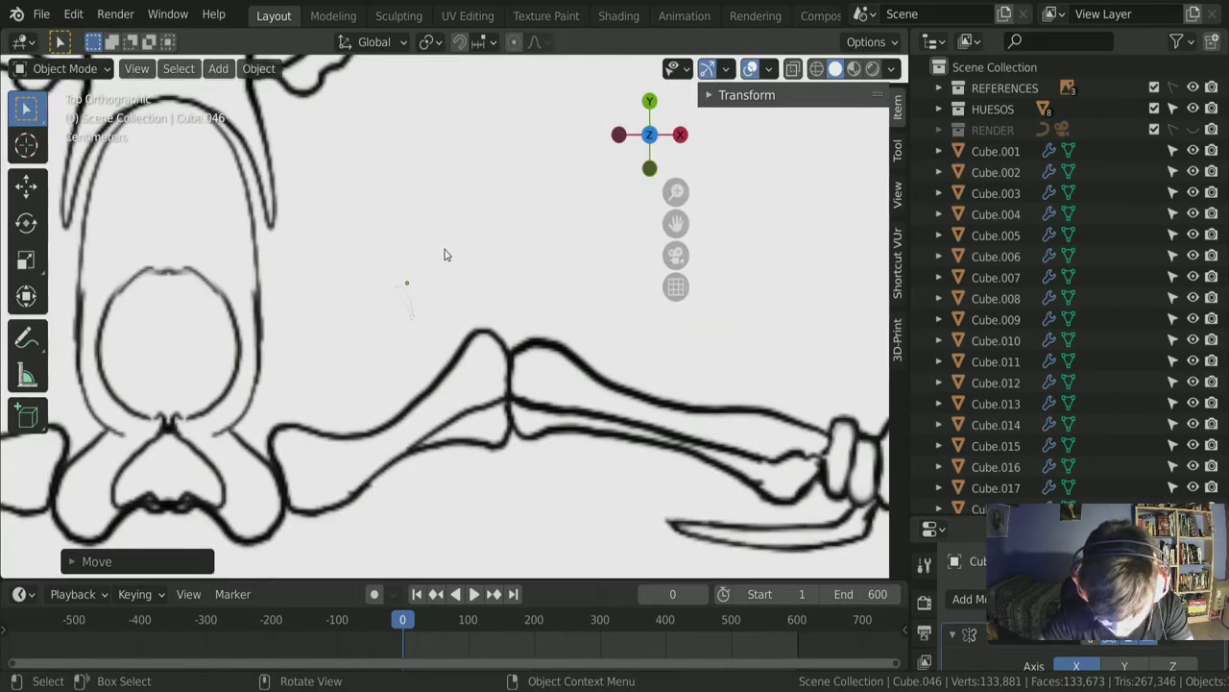
key(r)
click(461, 282)
Step: Move the rotated claw in the front view so it sits against the ankle bone
click(657, 167)
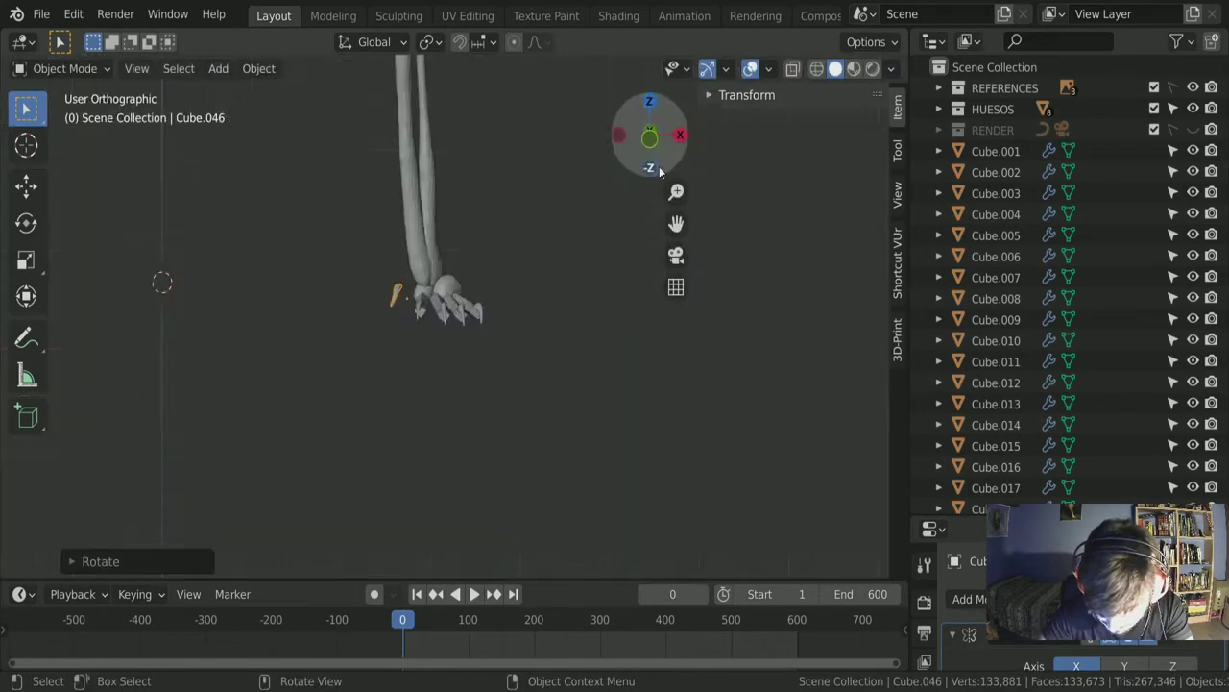
key(g)
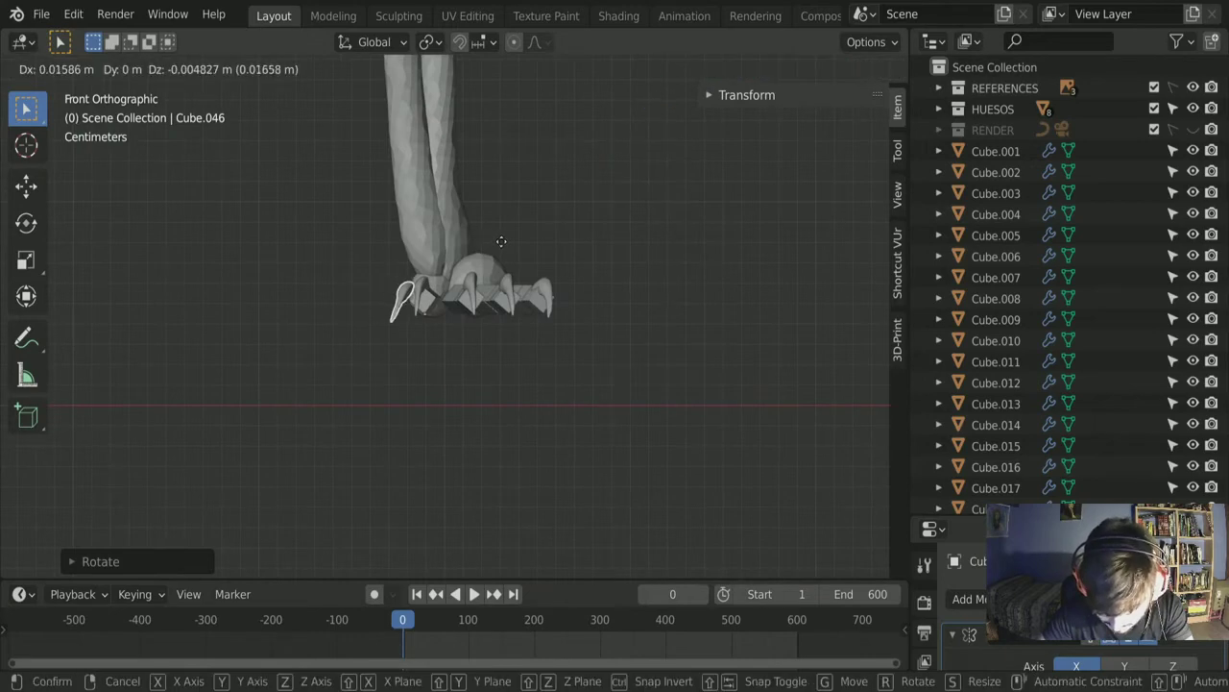
click(485, 262)
Step: Inspect the repositioned claw from several angles and delete it from the foot
middle_drag(485, 261, 518, 306)
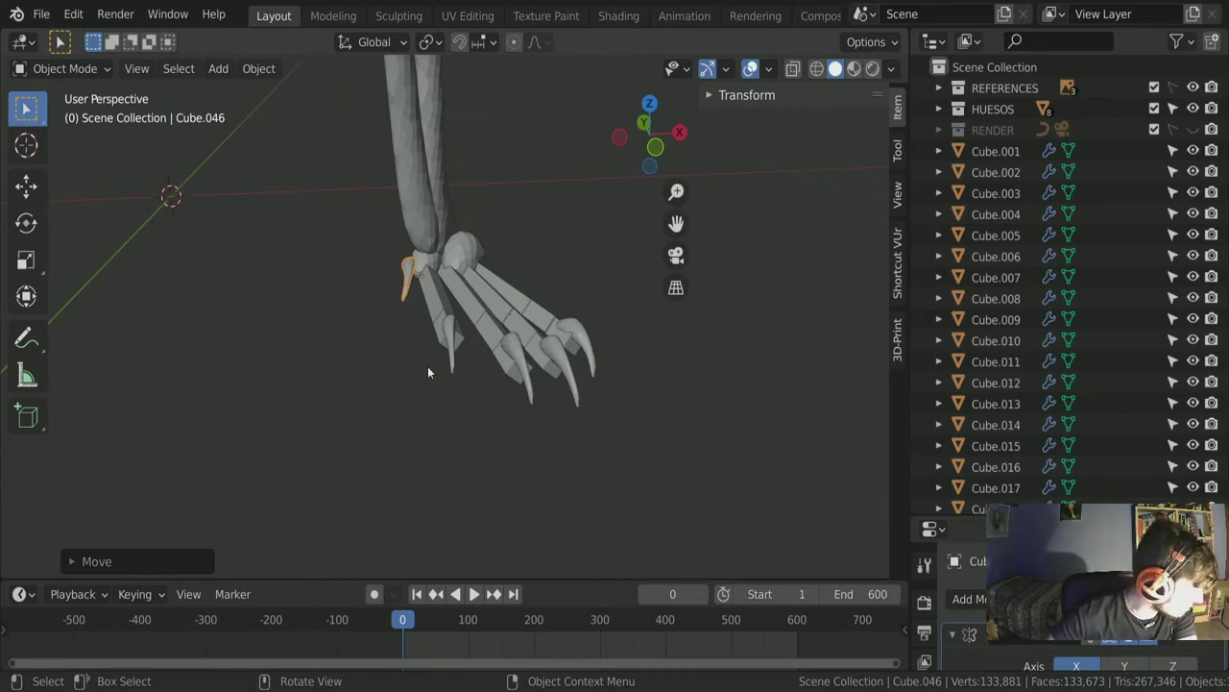
scroll(428, 373, up, 3)
middle_drag(428, 373, 405, 376)
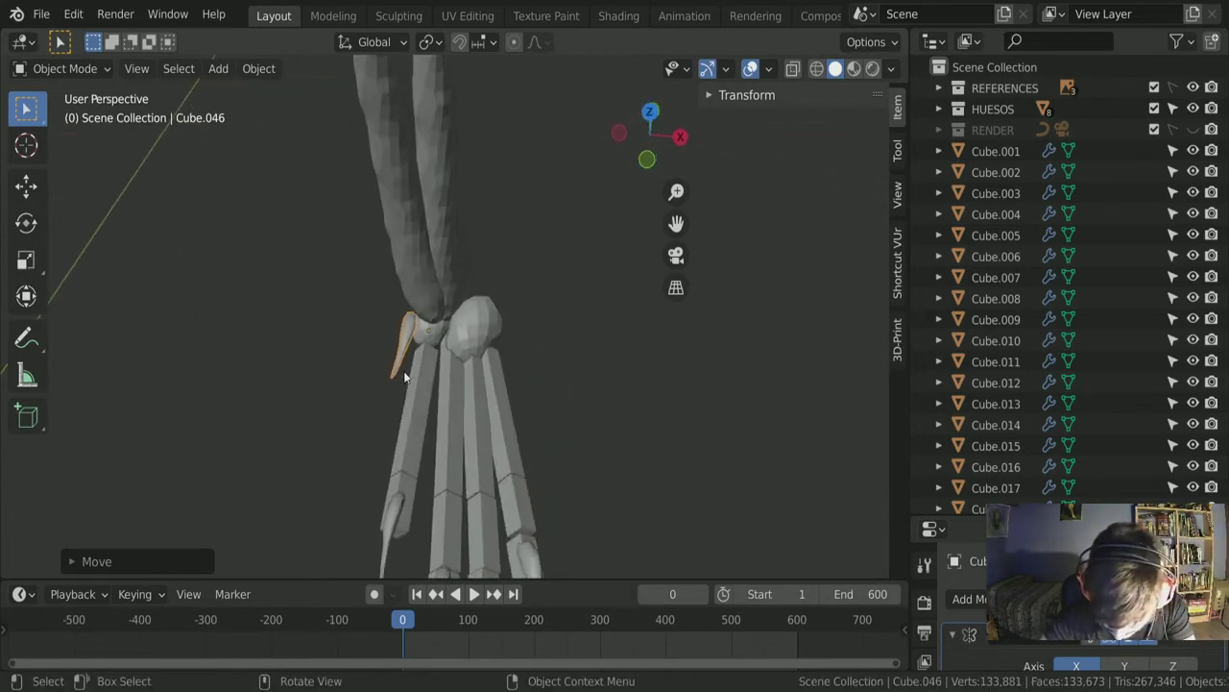
key(Delete)
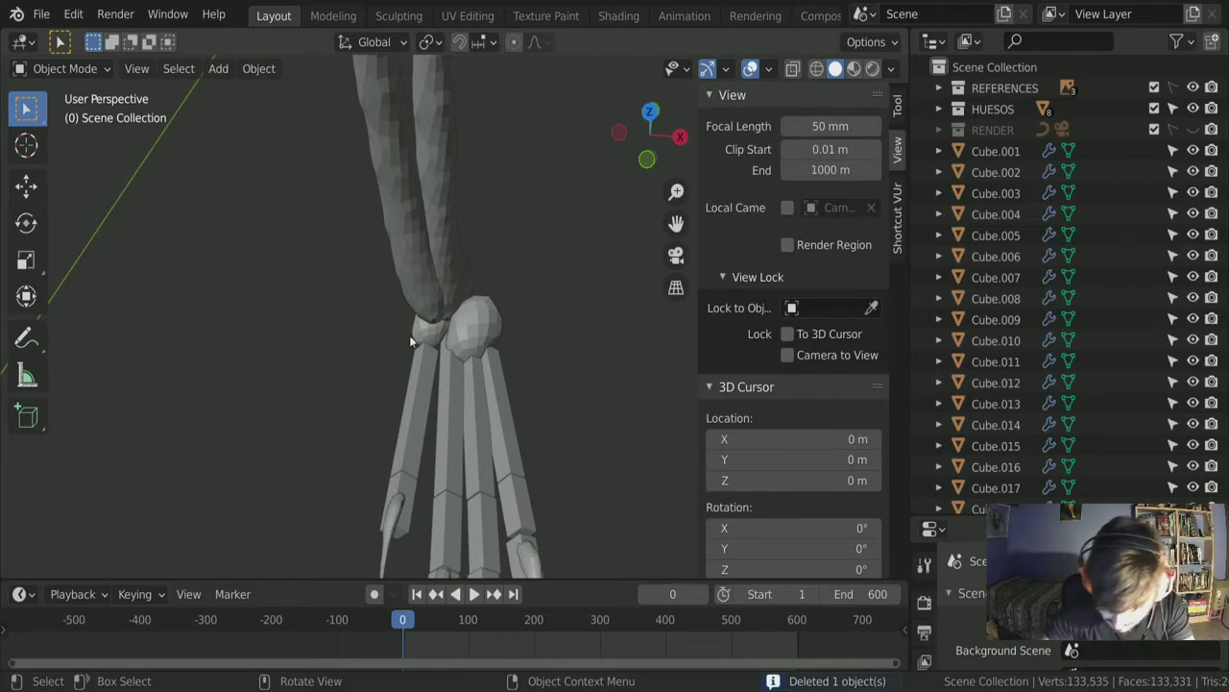
Step: Select the end segment of the outermost toe (Cube.038) and hide the Back reference image in the top view
click(421, 486)
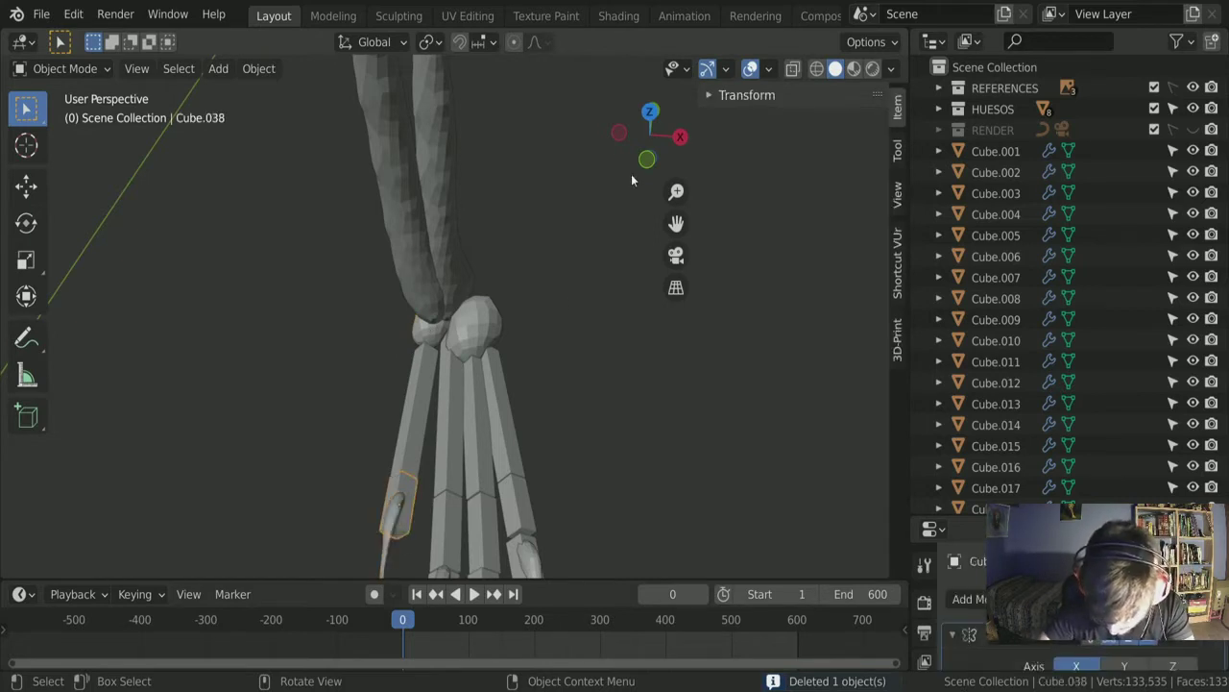
click(940, 89)
click(650, 113)
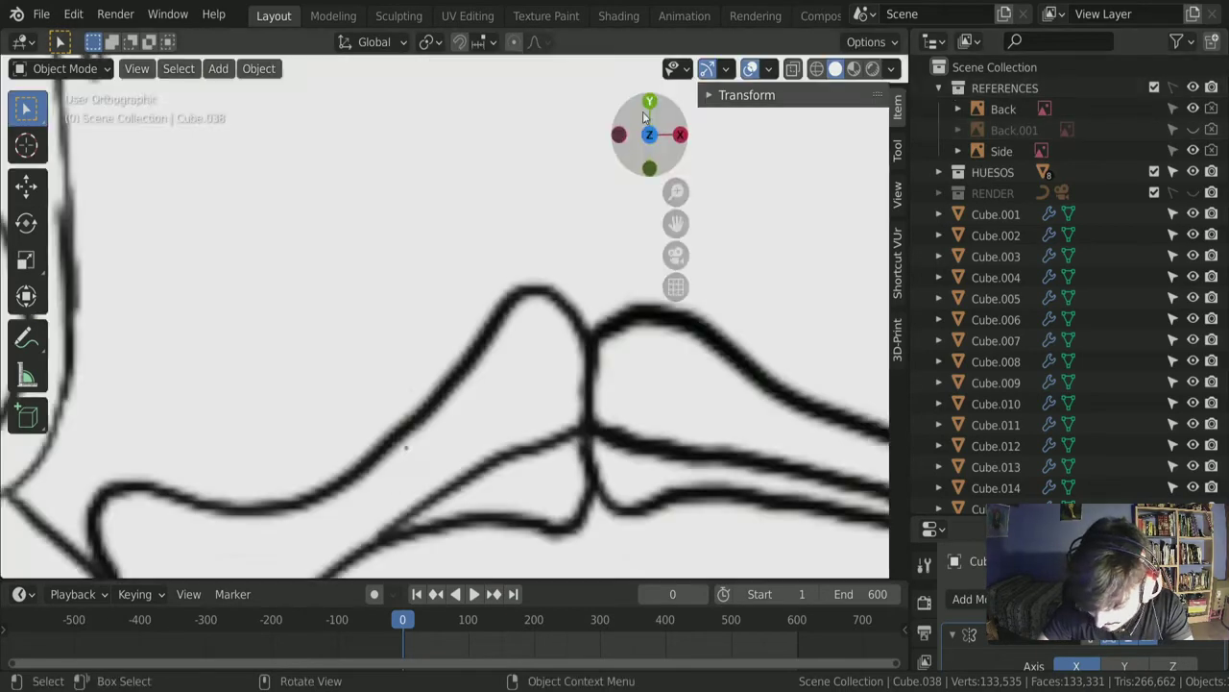
click(1194, 150)
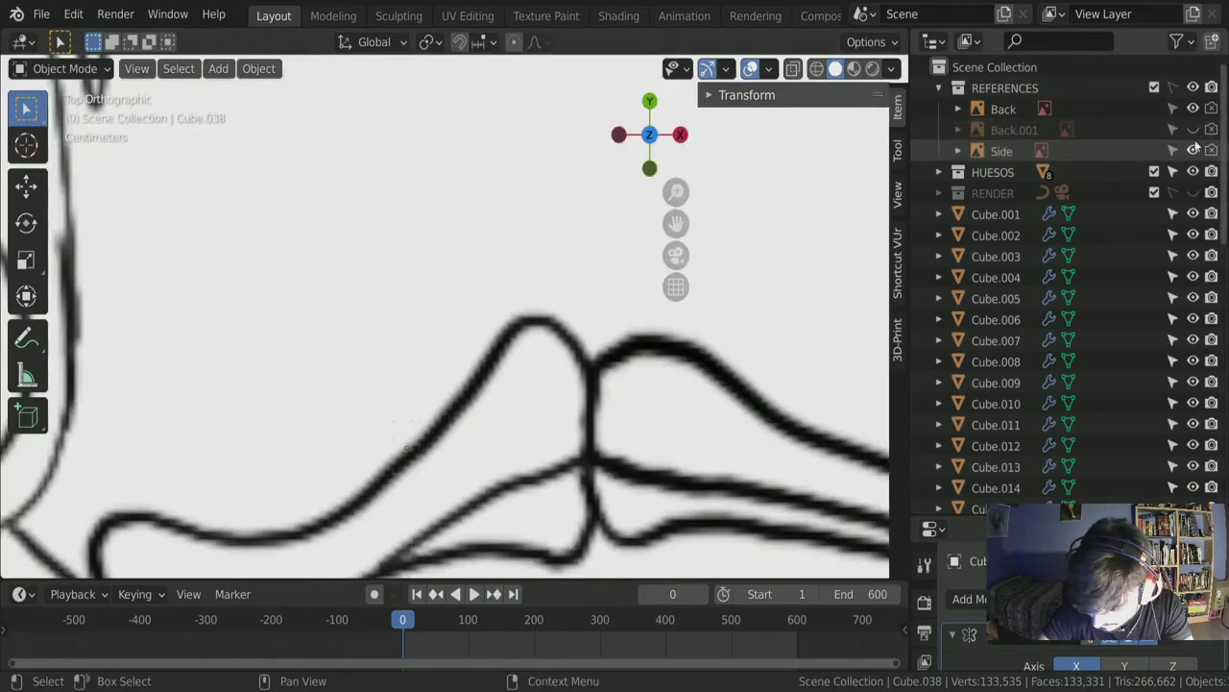
click(1193, 108)
scroll(569, 370, down, 10)
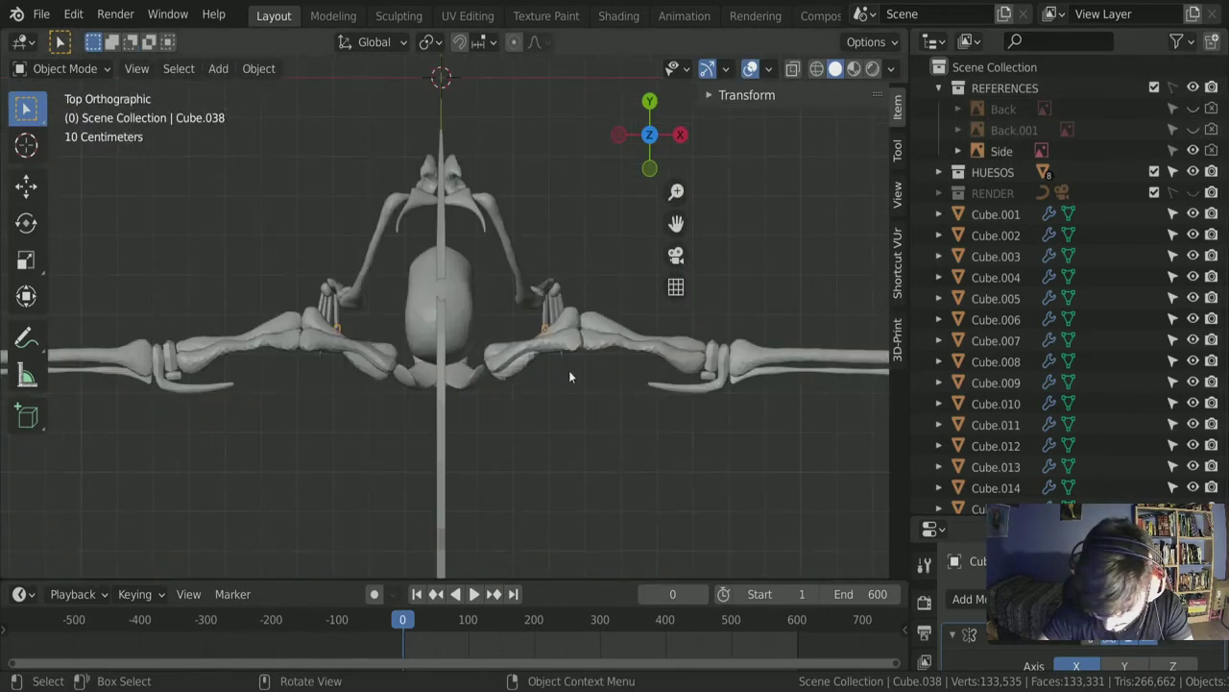
Step: Duplicate the selected toe segment in the bottom view and place the copy beside the ankle bones
scroll(568, 369, up, 10)
click(649, 135)
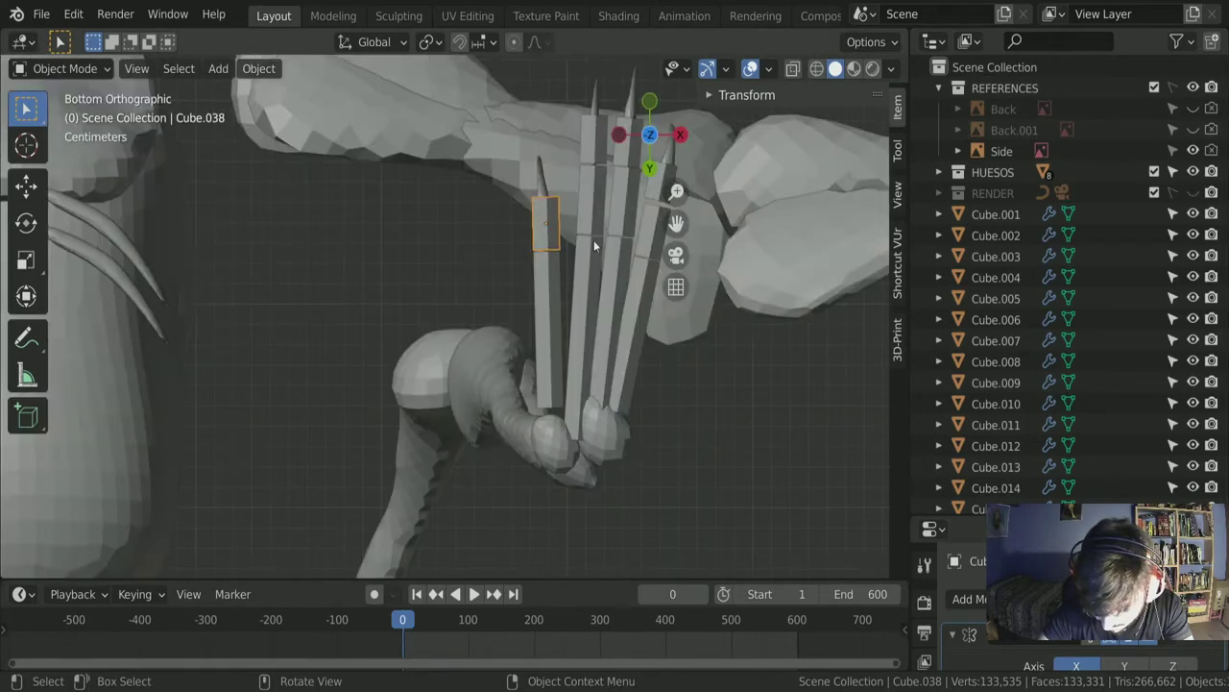
scroll(594, 240, up, 3)
scroll(532, 188, down, 2)
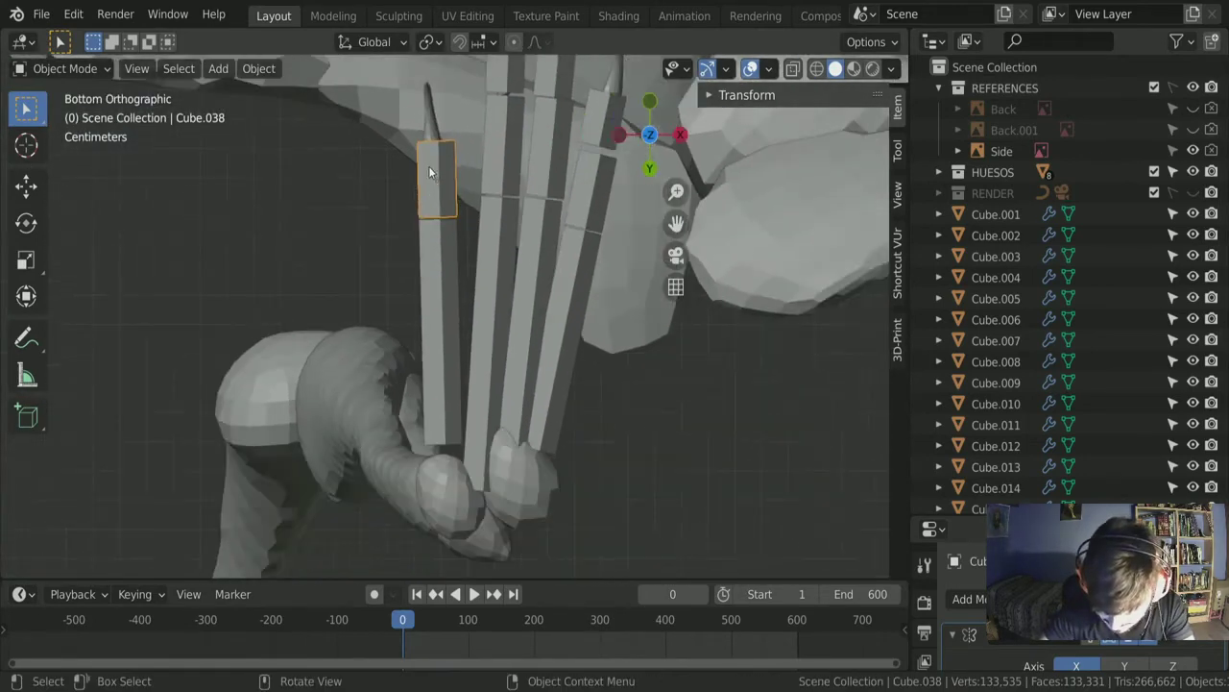
scroll(429, 172, down, 1)
scroll(434, 203, down, 2)
scroll(442, 173, up, 2)
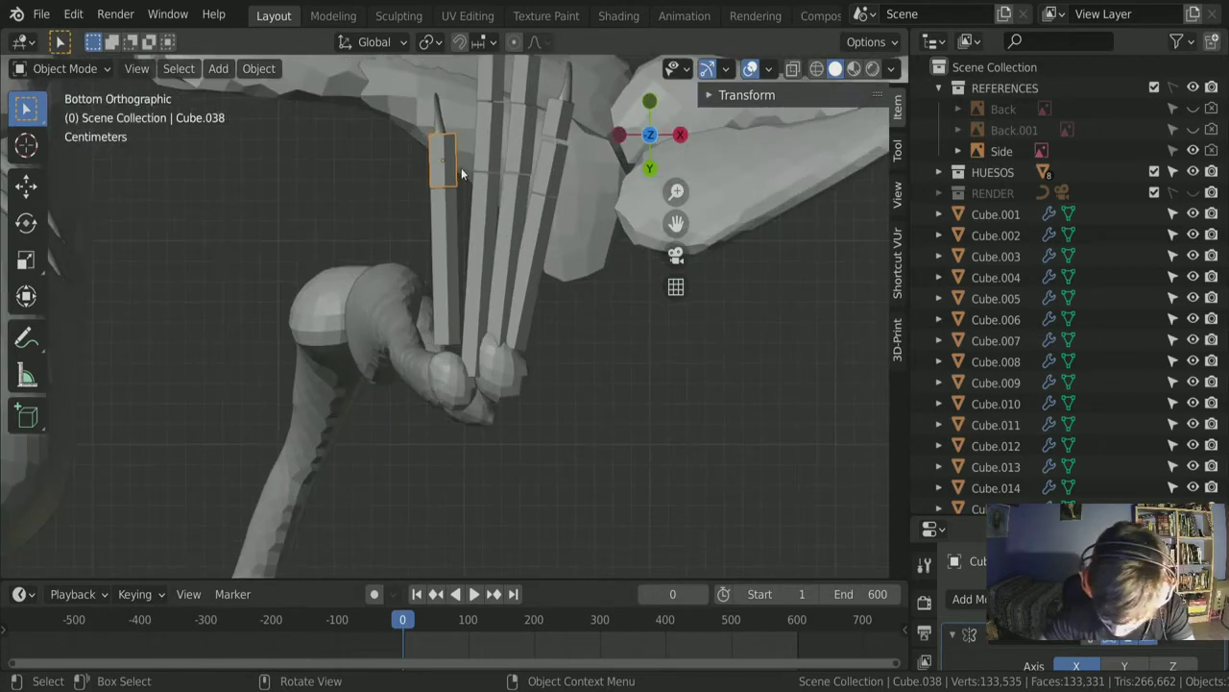
key(shift+d)
click(432, 351)
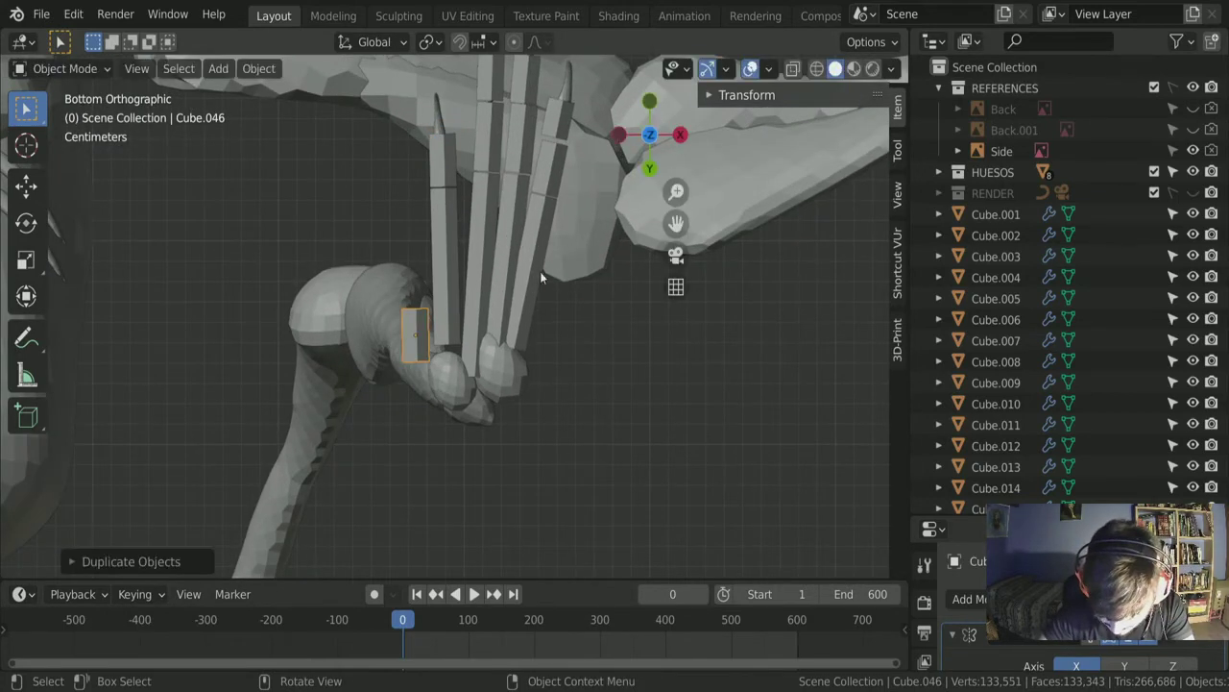
Step: Tilt the copied segment and move it closer to the ankle bone in the bottom view
key(r)
click(509, 245)
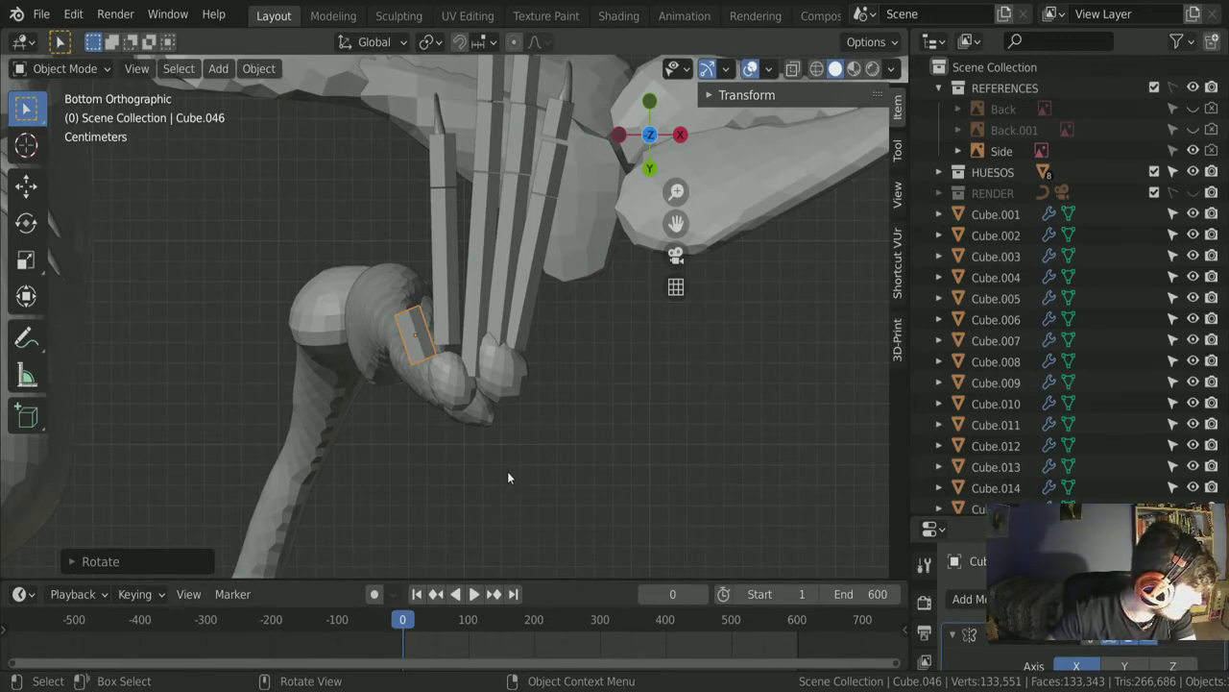
key(g)
click(480, 369)
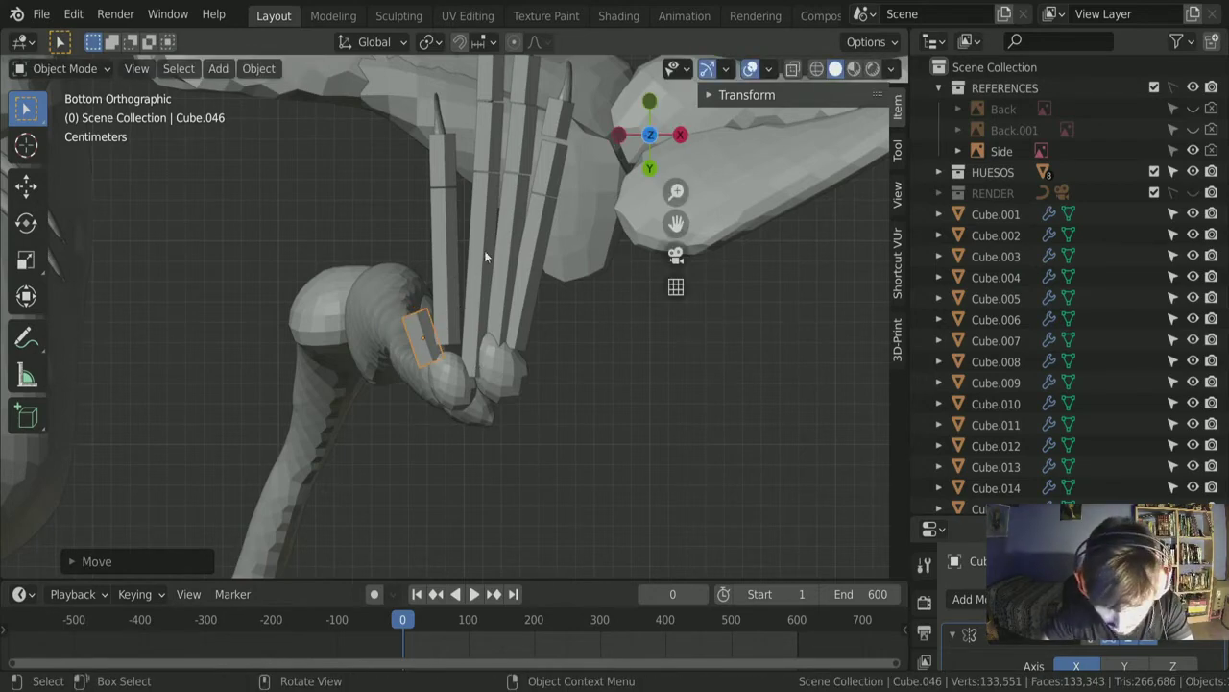
Step: Straighten and shrink the copied segment, rotate it by about -19.7°, and seat it against the ankle bone
key(r)
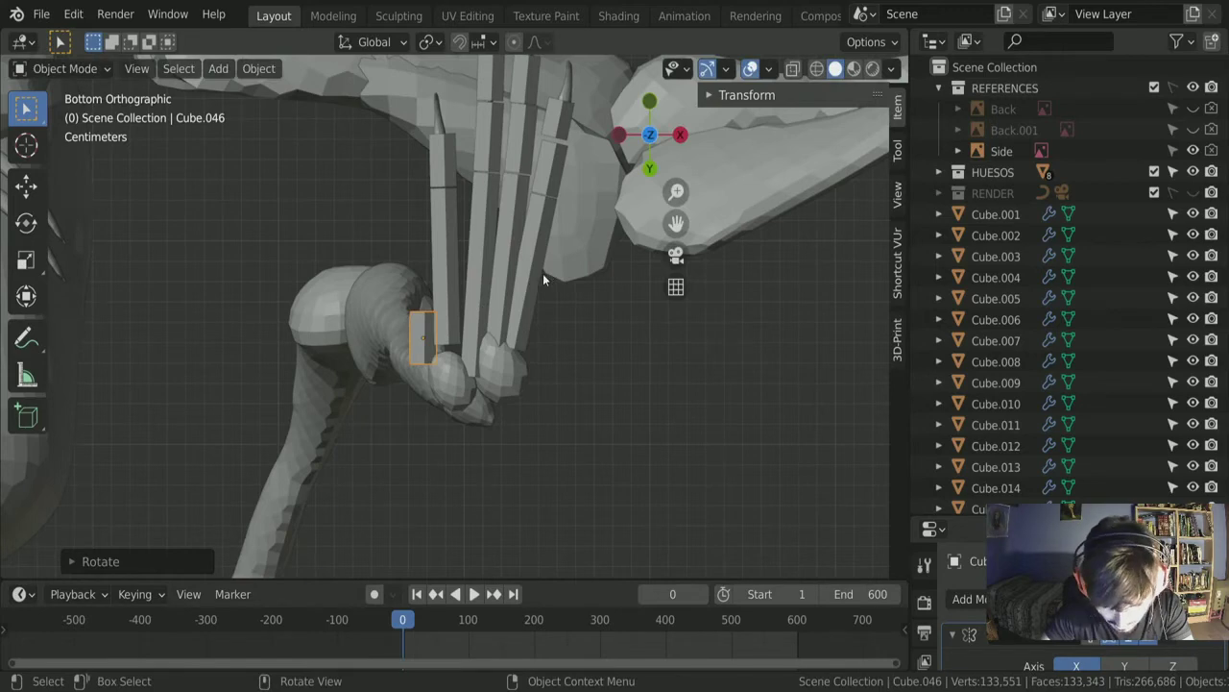
key(s)
click(506, 284)
key(r)
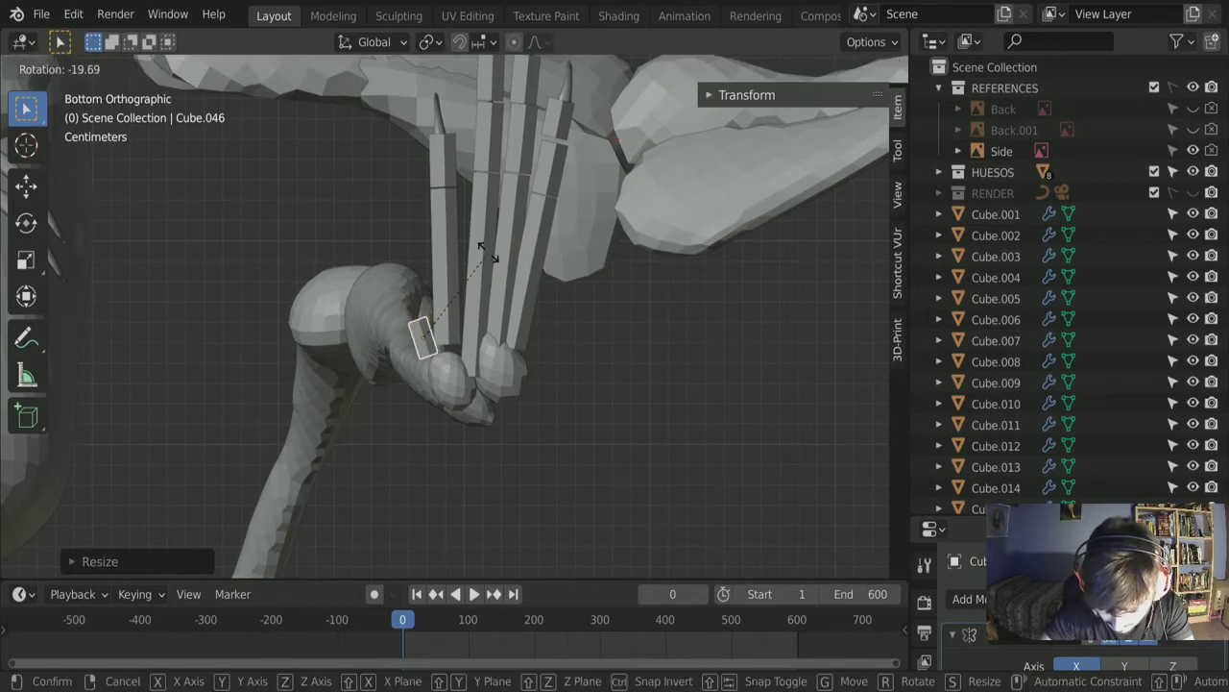
click(488, 250)
key(g)
click(492, 256)
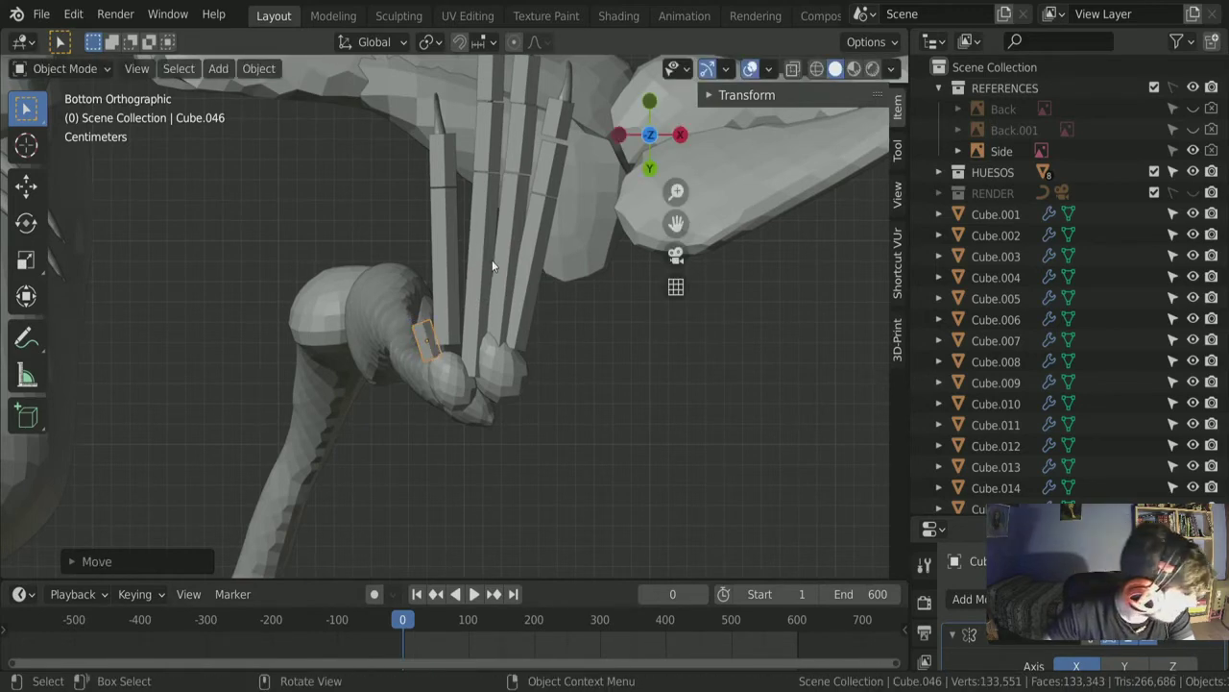
Step: Duplicate the small segment toward its outer end and straighten the new copy
key(shift+d)
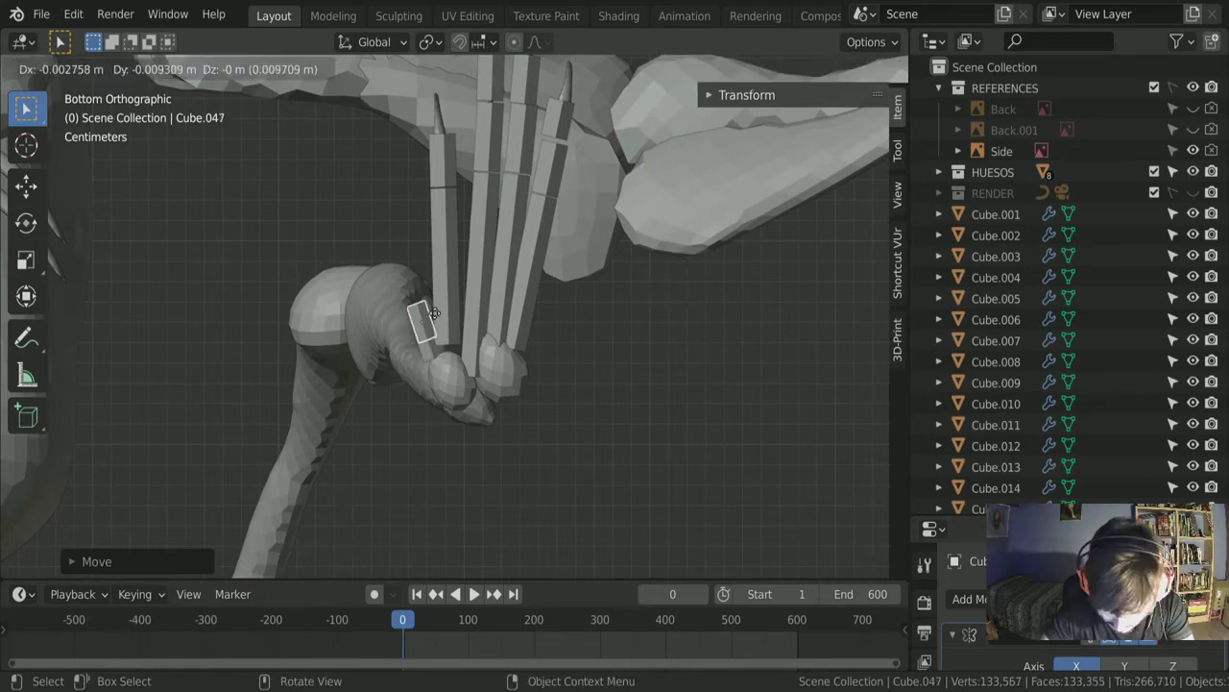
click(414, 289)
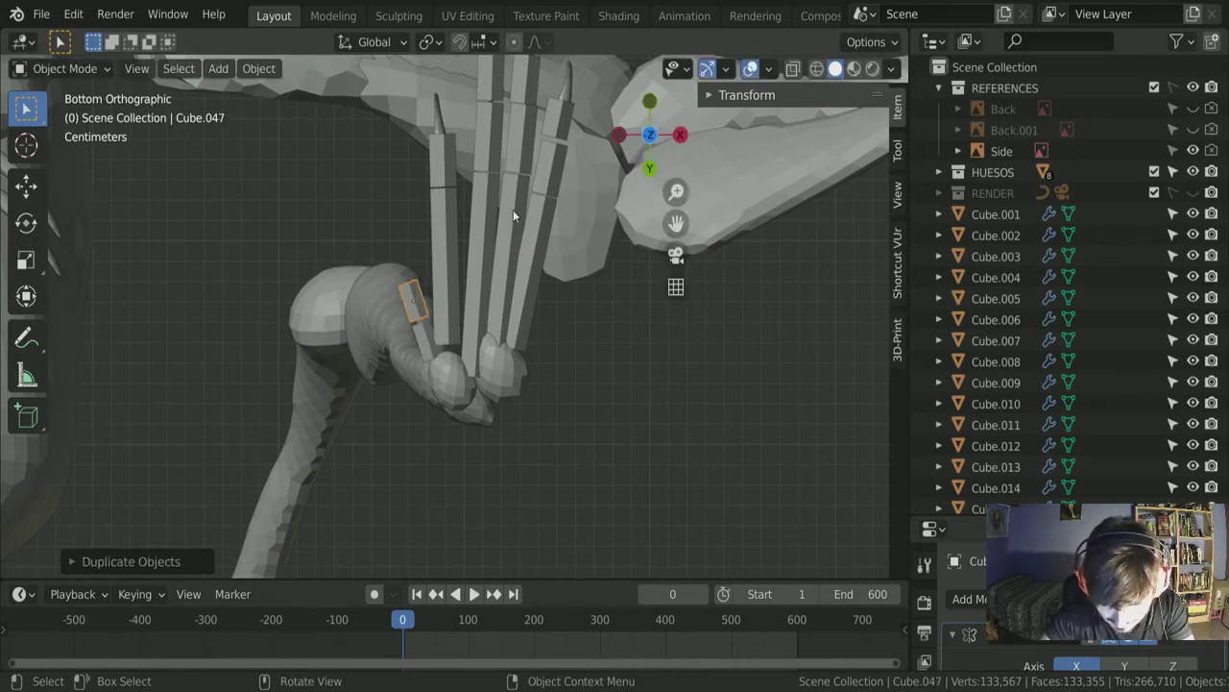
key(r)
click(535, 248)
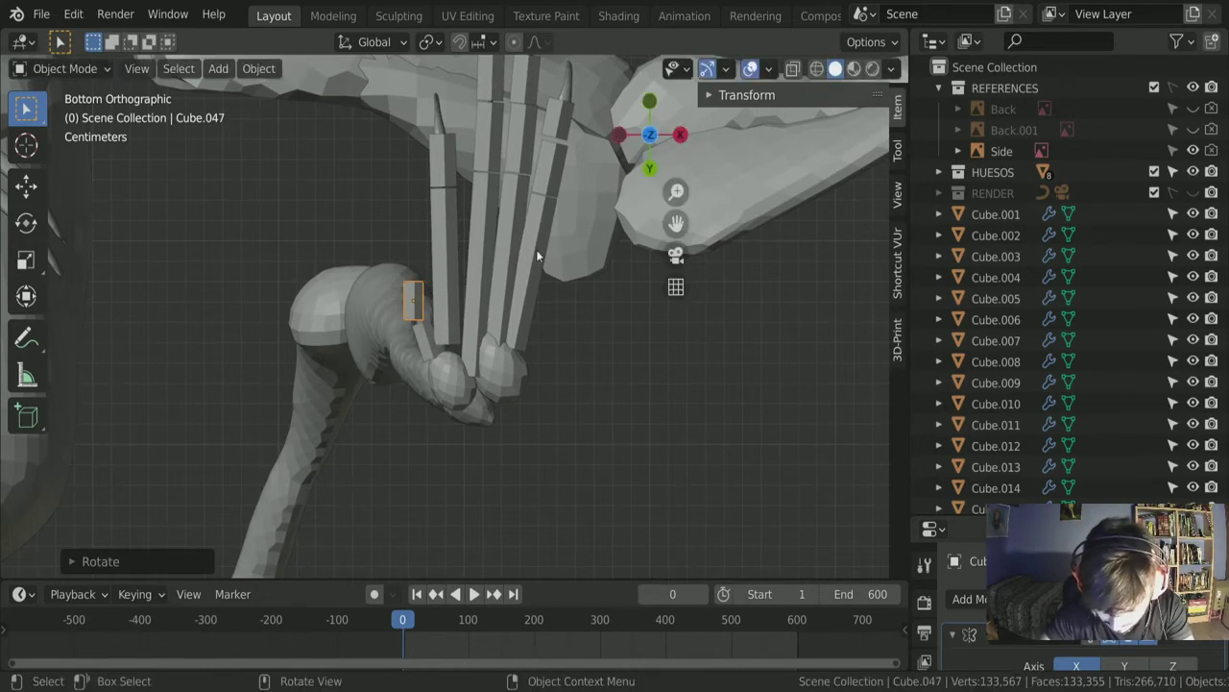
Step: Stretch the new copy along the global Y axis into a long, thin bone
key(s)
key(x)
key(y)
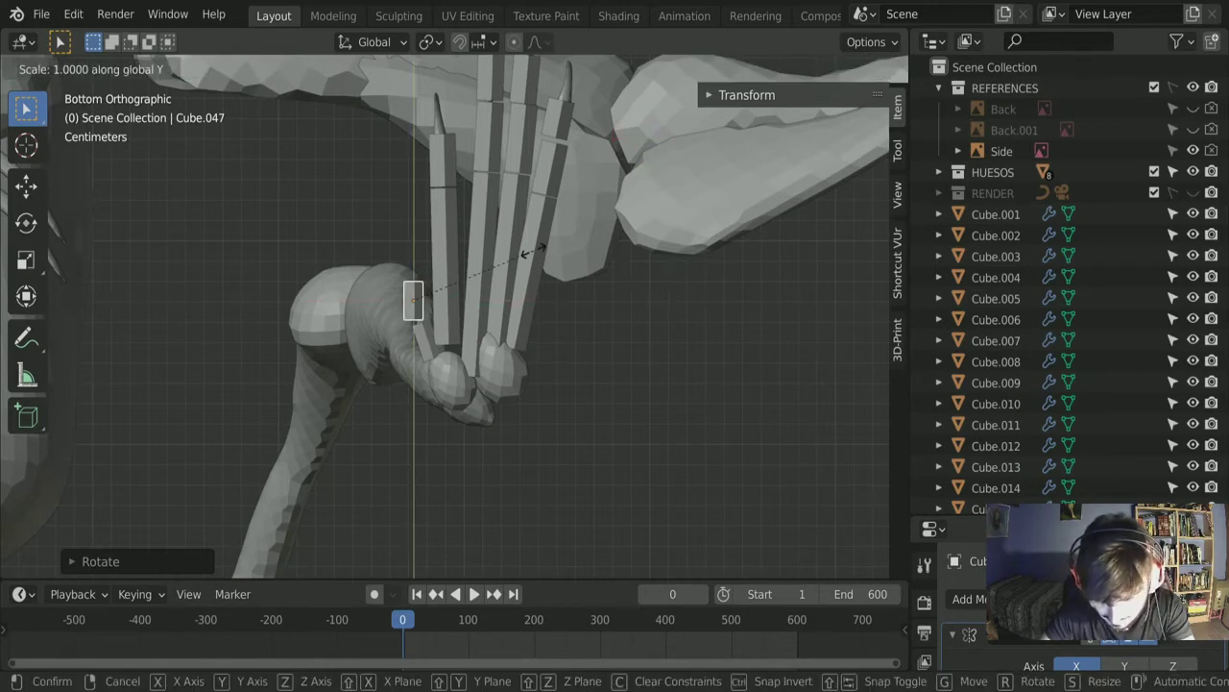
click(475, 443)
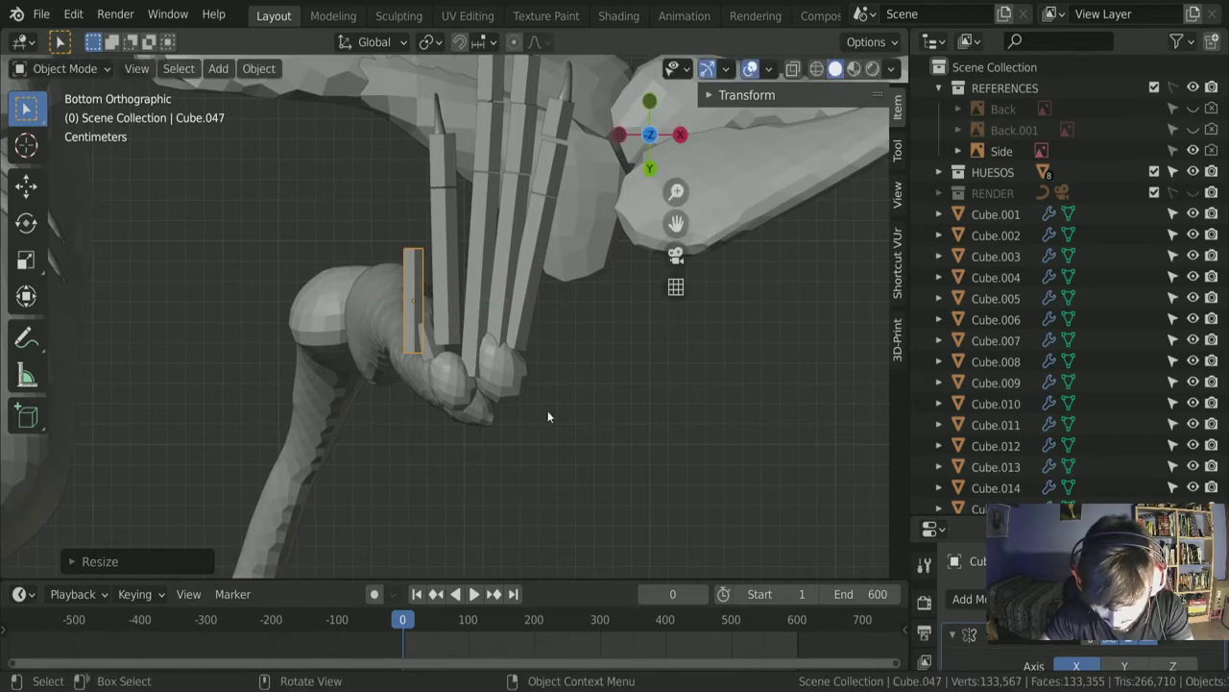
Step: Tilt the long bone to match the short segment's angle and move it onto that segment's outer end
key(r)
click(600, 399)
key(g)
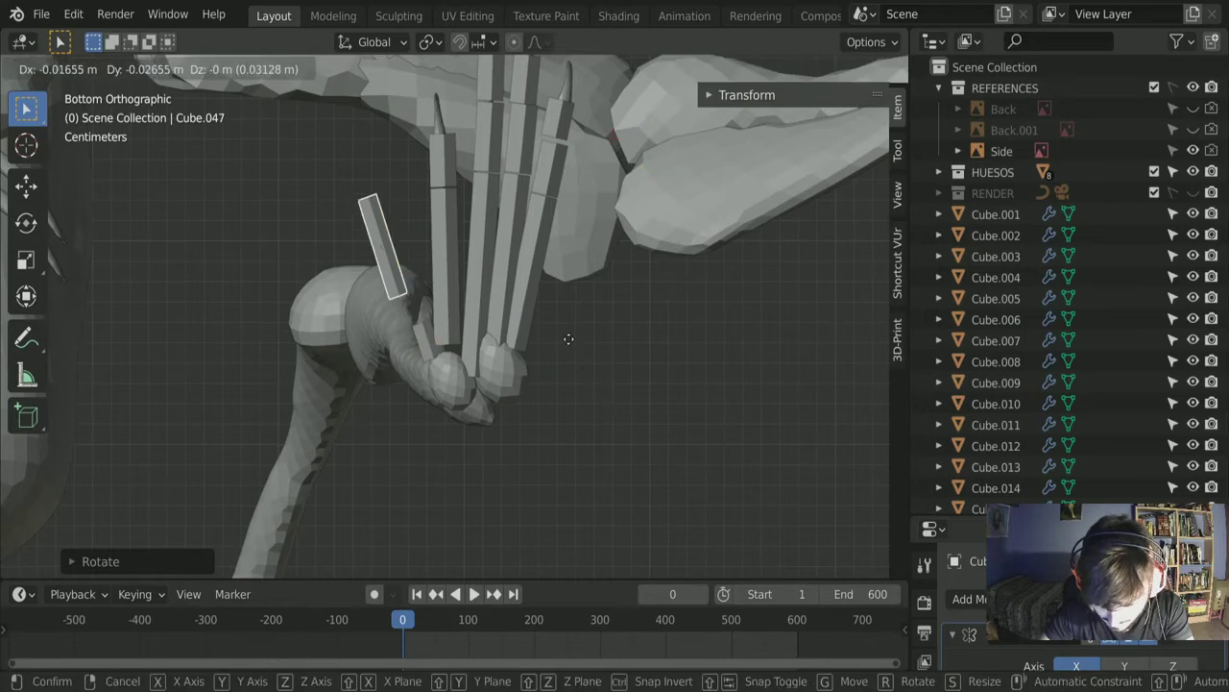
click(587, 363)
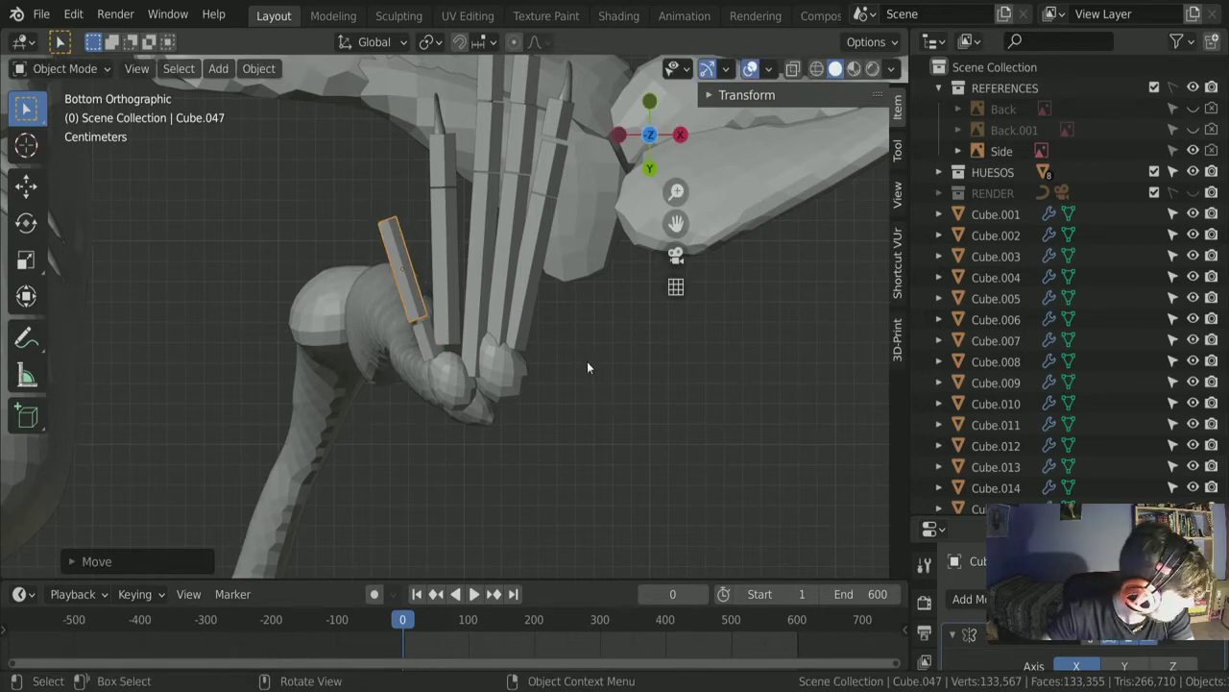
Step: Scale the long bone to about 0.77 and move it back against the short segment
key(s)
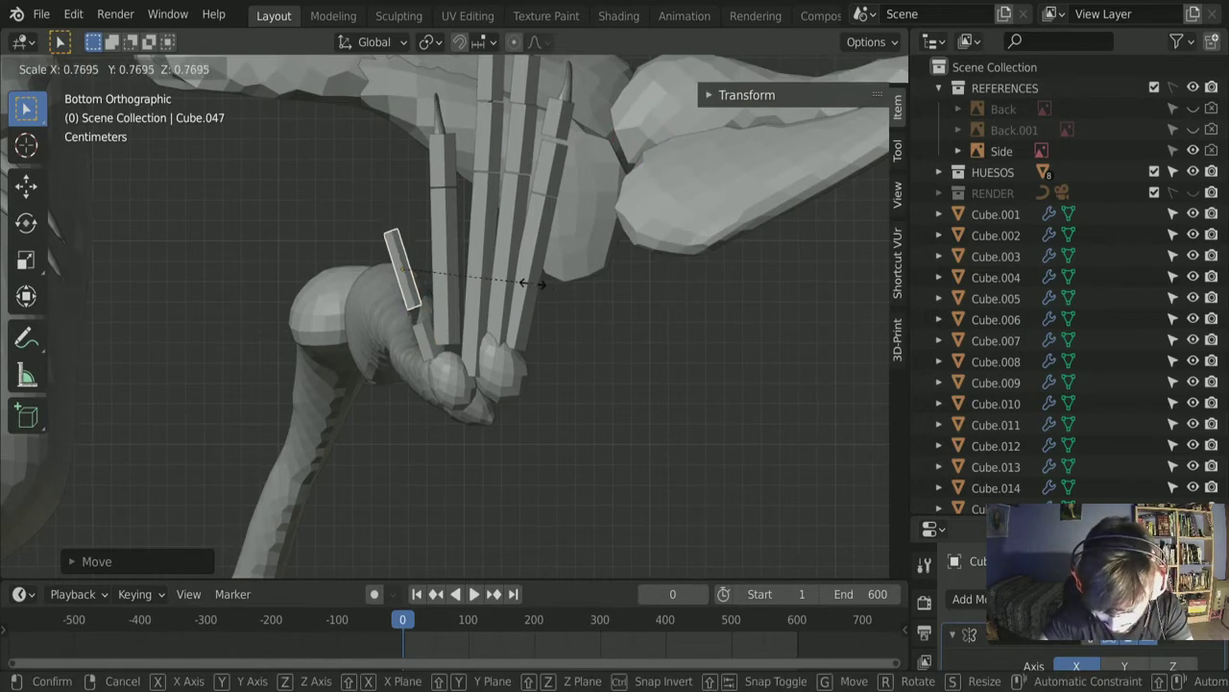
click(530, 285)
key(g)
right_click(533, 292)
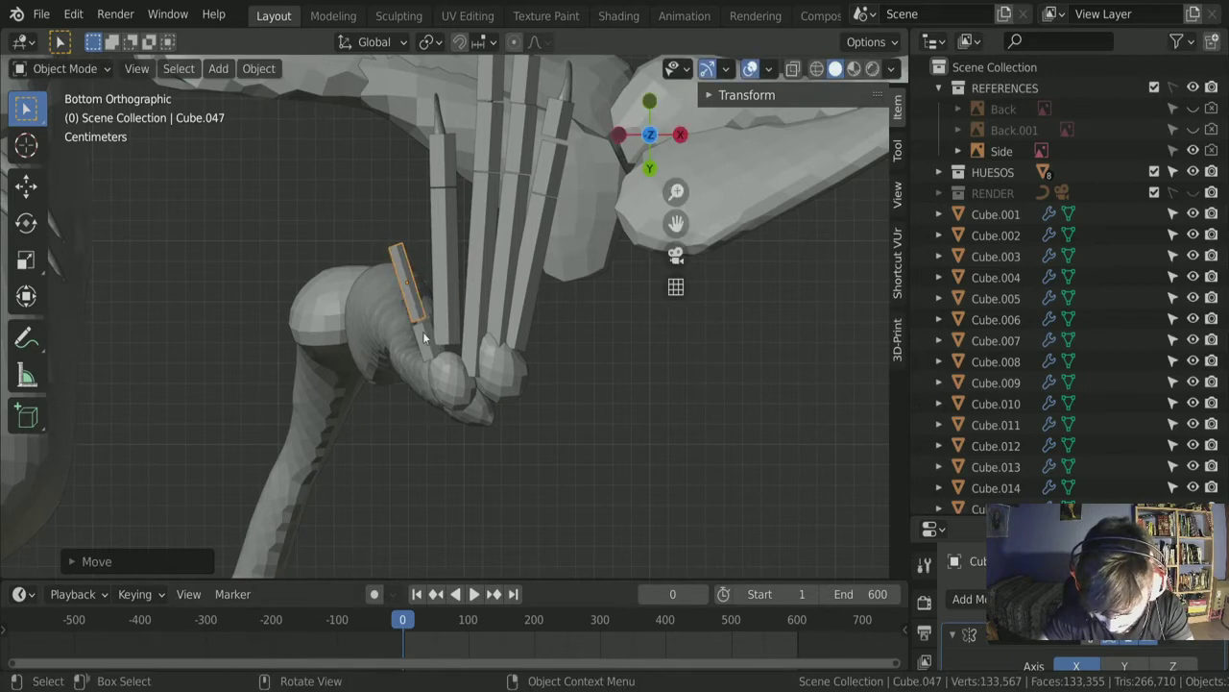
Step: Scale the short segment to about 0.81 and move it against the ankle bone
click(425, 333)
key(s)
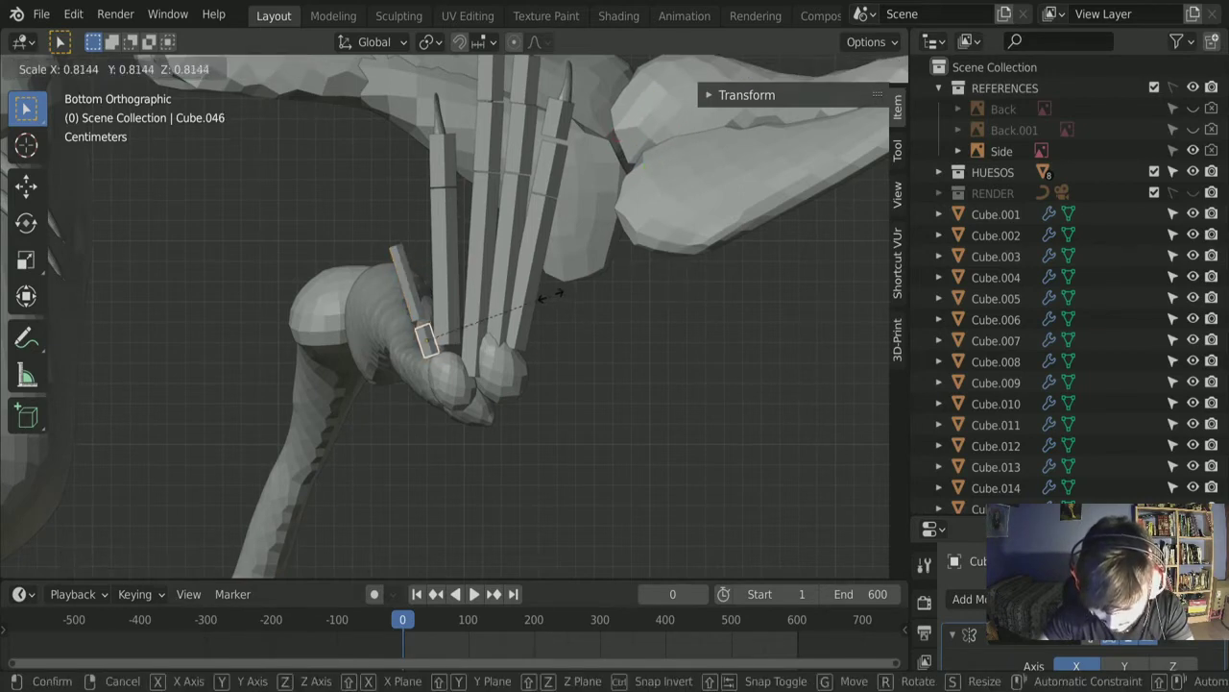
click(540, 294)
key(g)
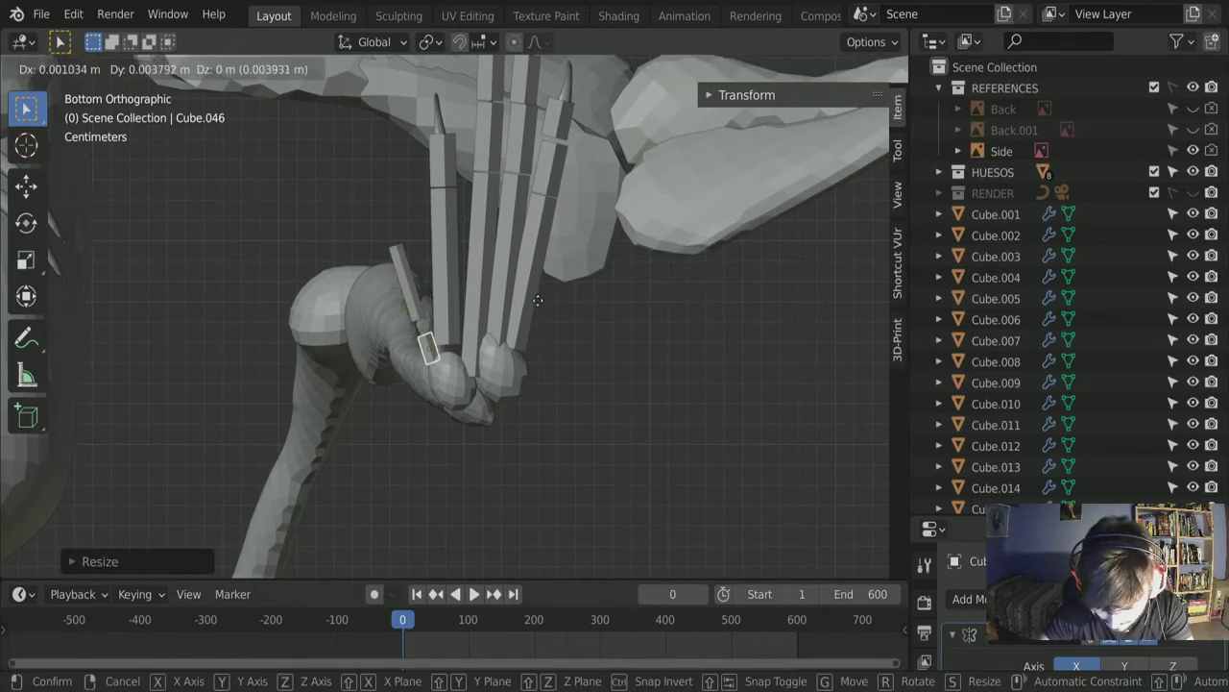
click(454, 273)
Step: Move the long bone toward the ankle so it meets the end of the short segment
shift+middle_drag(455, 273, 455, 274)
click(408, 289)
key(g)
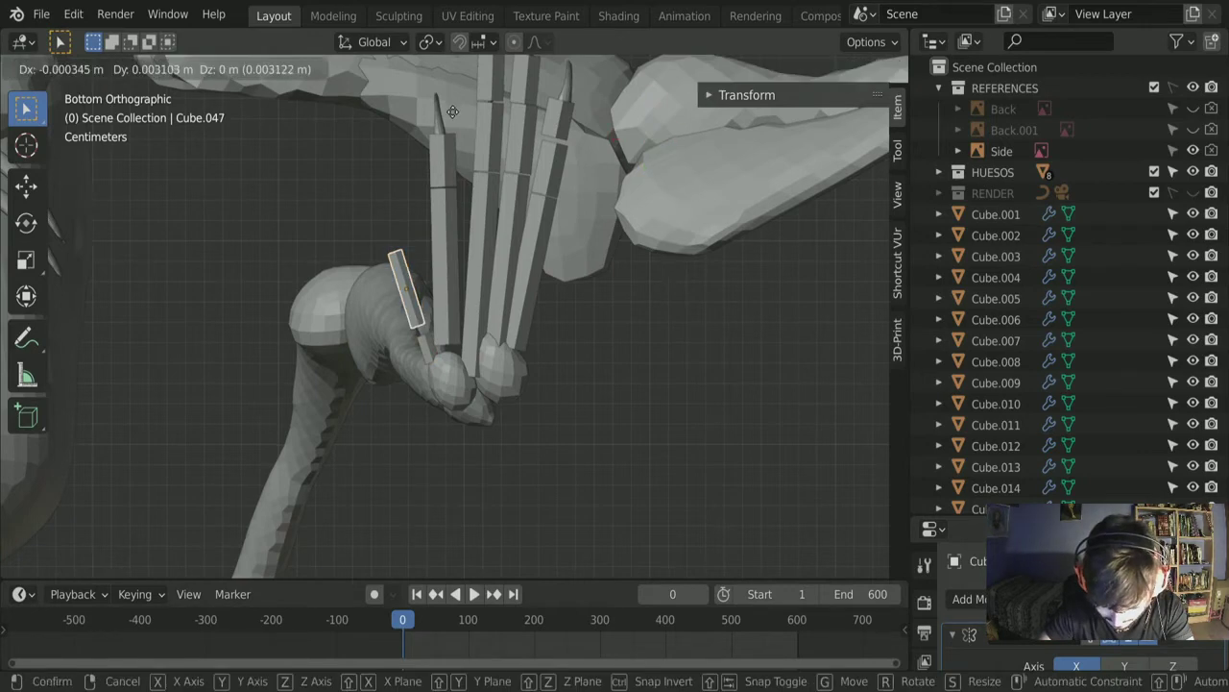
click(457, 120)
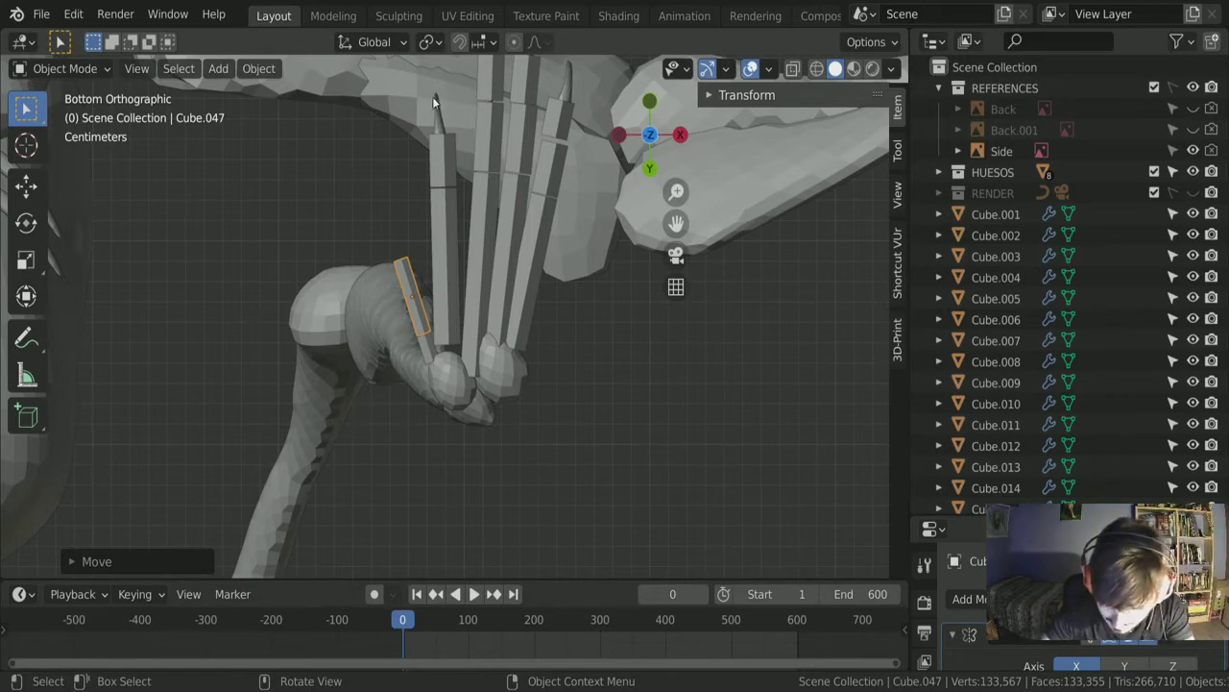
Step: Examine the foot against the Side reference drawing in the right view
scroll(387, 278, down, 6)
click(678, 134)
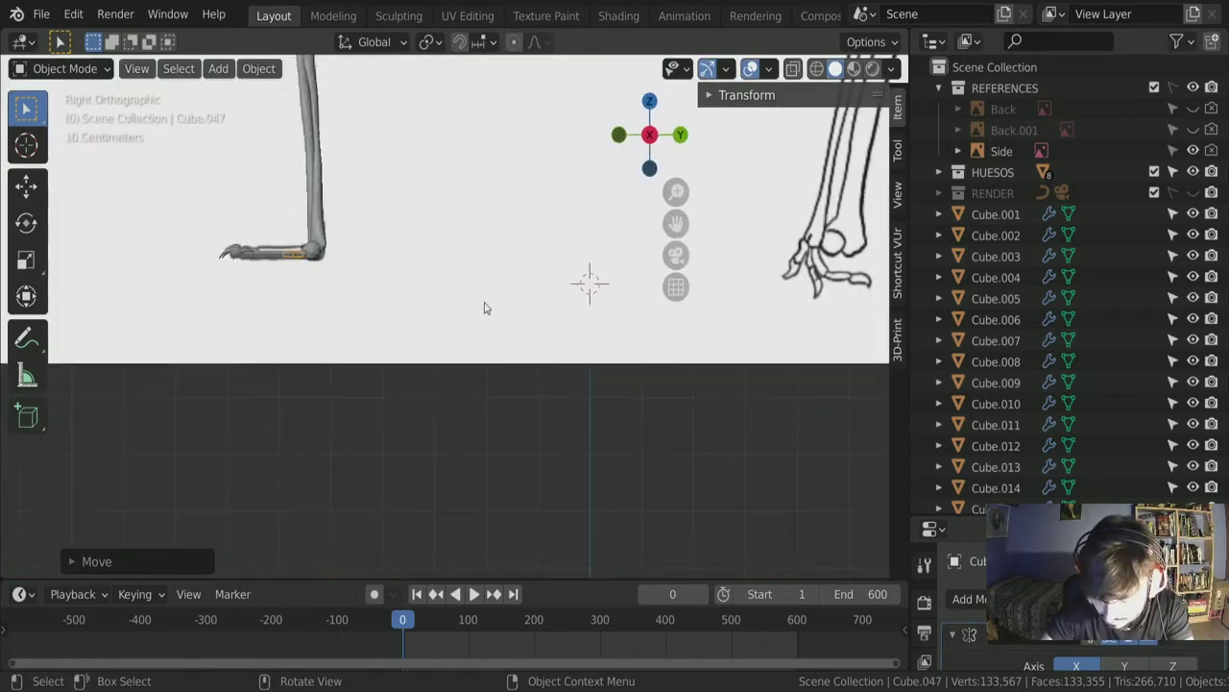
scroll(483, 304, up, 5)
scroll(165, 248, down, 5)
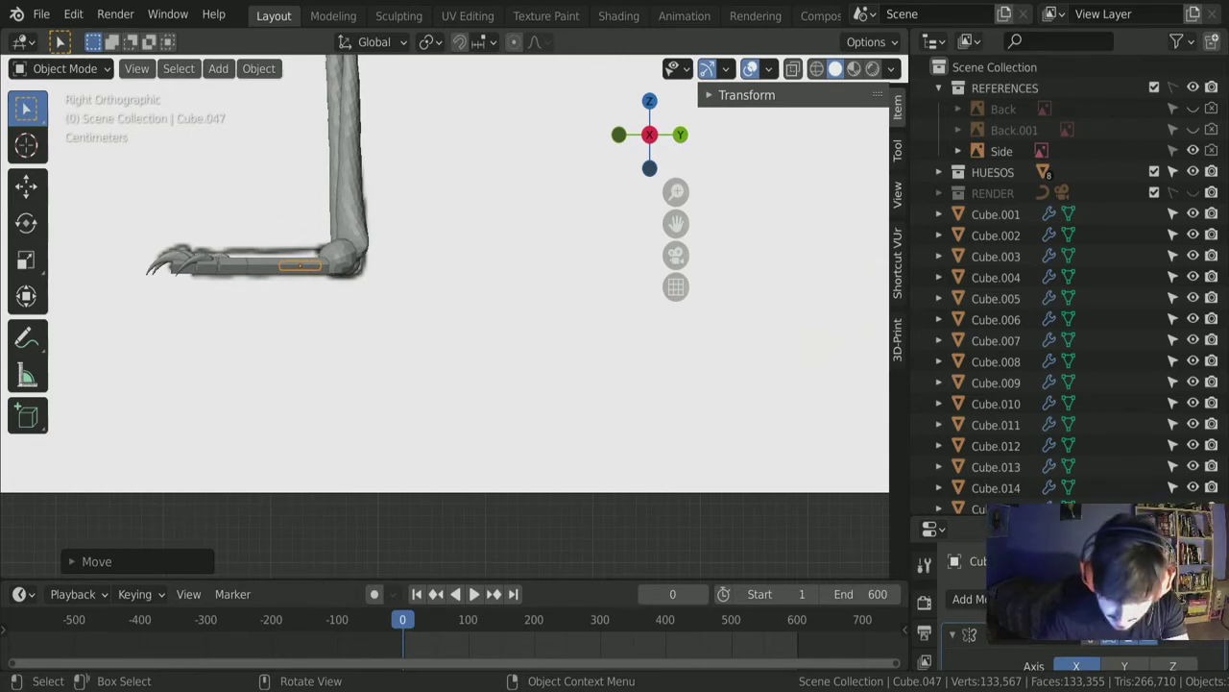
shift+middle_drag(315, 129, 563, 192)
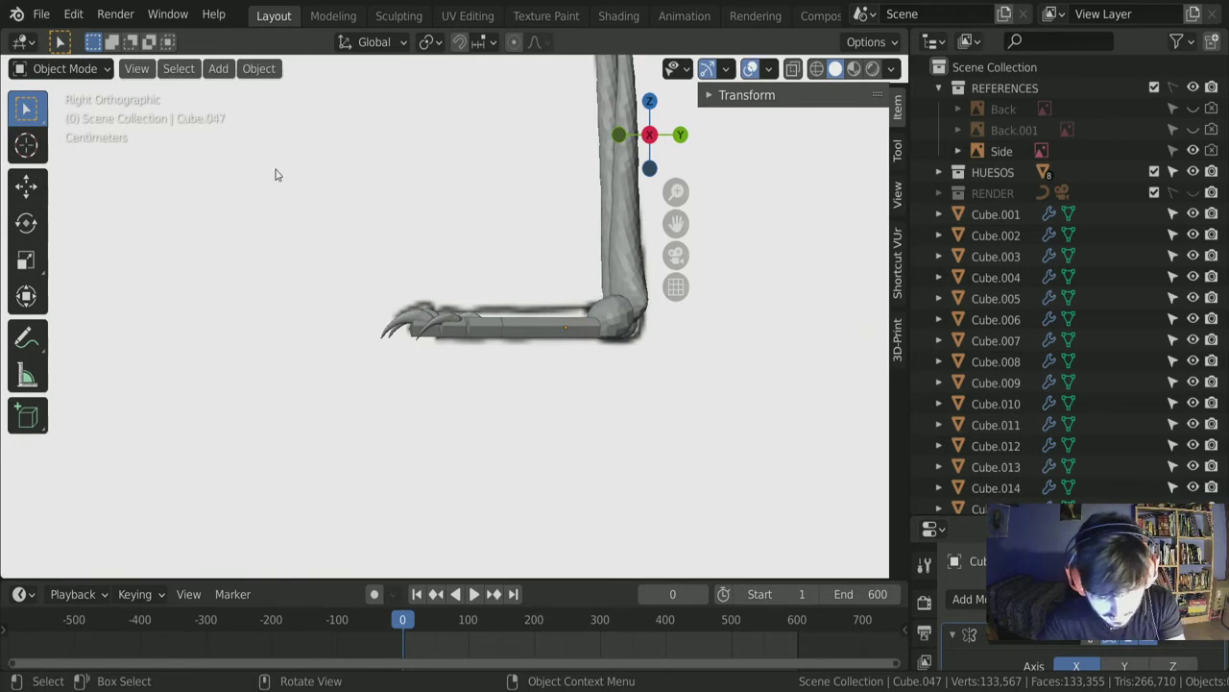
click(58, 68)
click(69, 93)
scroll(383, 267, down, 3)
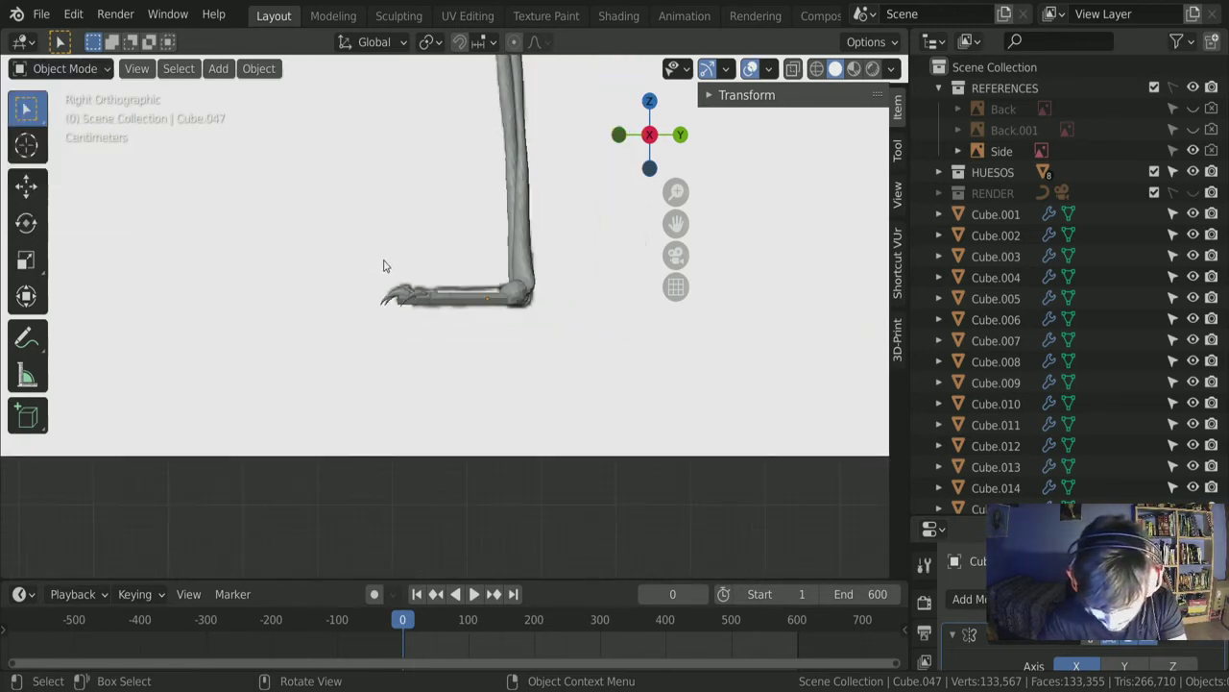
scroll(383, 266, up, 2)
key(shift+a)
key(Escape)
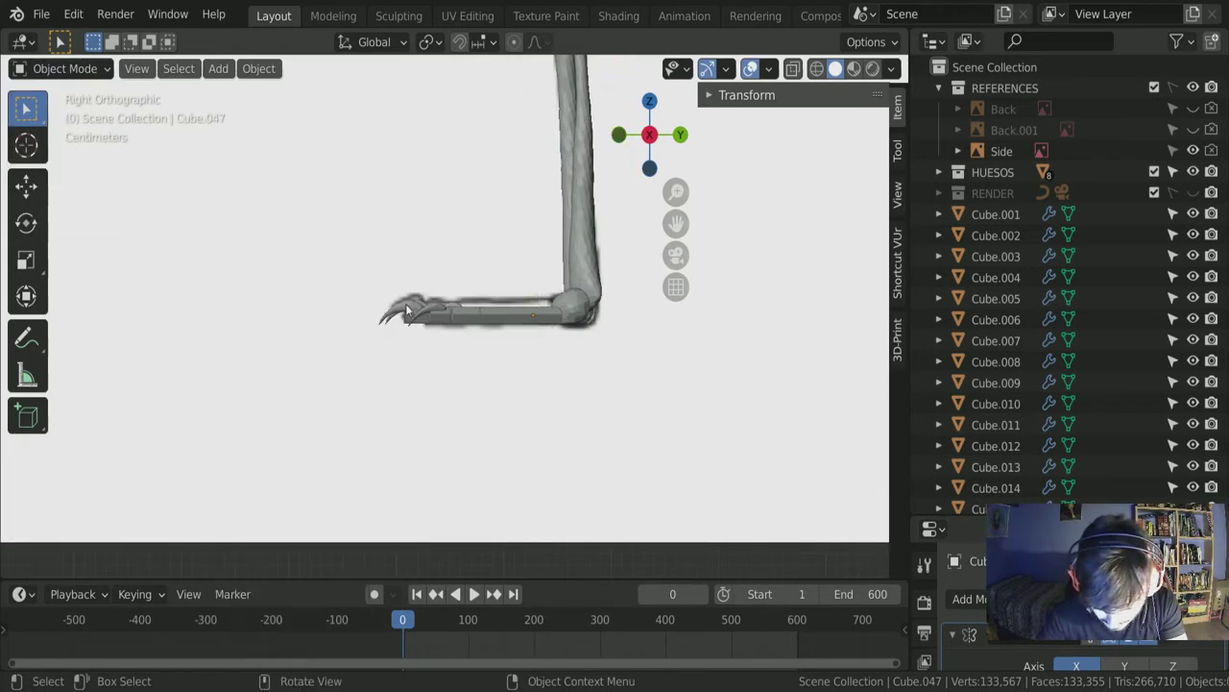
Step: Select the four toe claws on the foot and delete them
scroll(406, 310, up, 2)
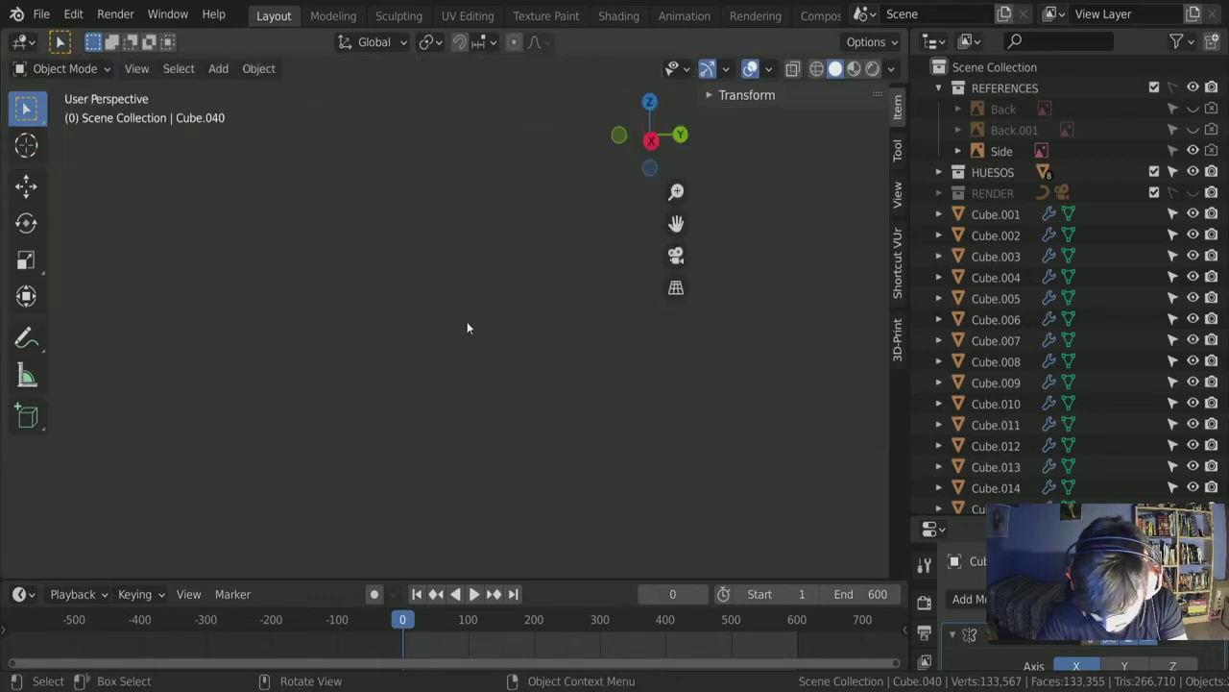
key(KP_Decimal)
scroll(433, 280, down, 3)
middle_drag(447, 321, 490, 428)
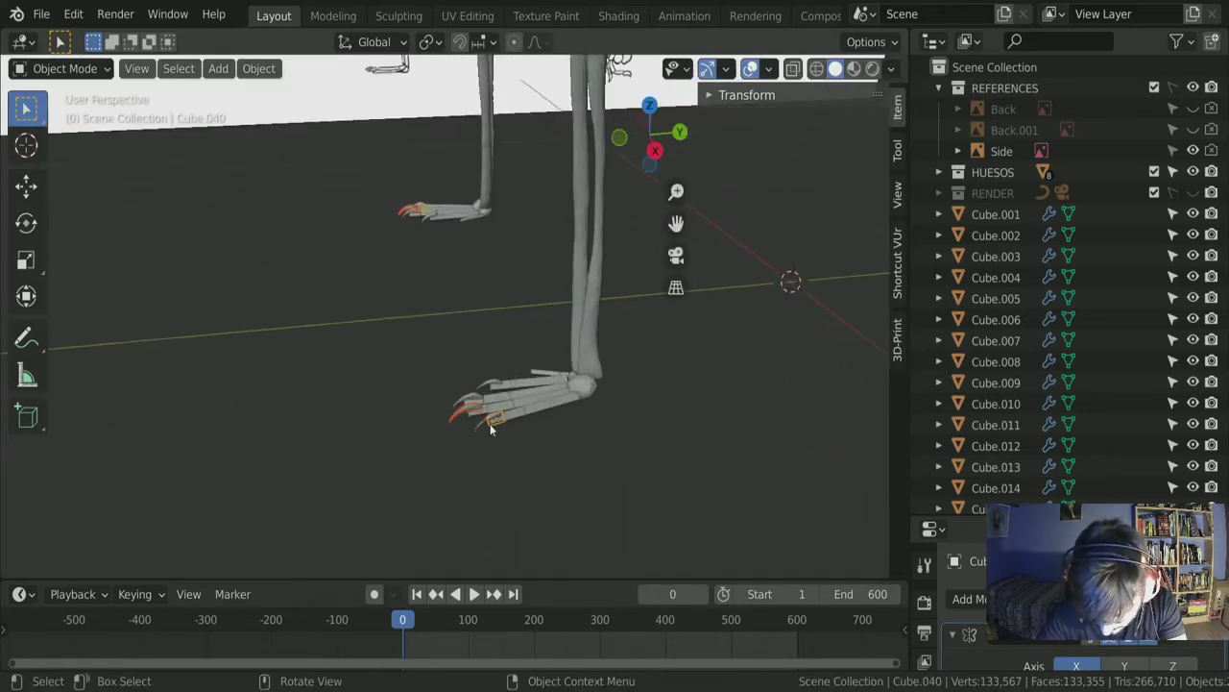
scroll(490, 427, up, 3)
click(485, 412)
shift+click(427, 389)
shift+click(437, 365)
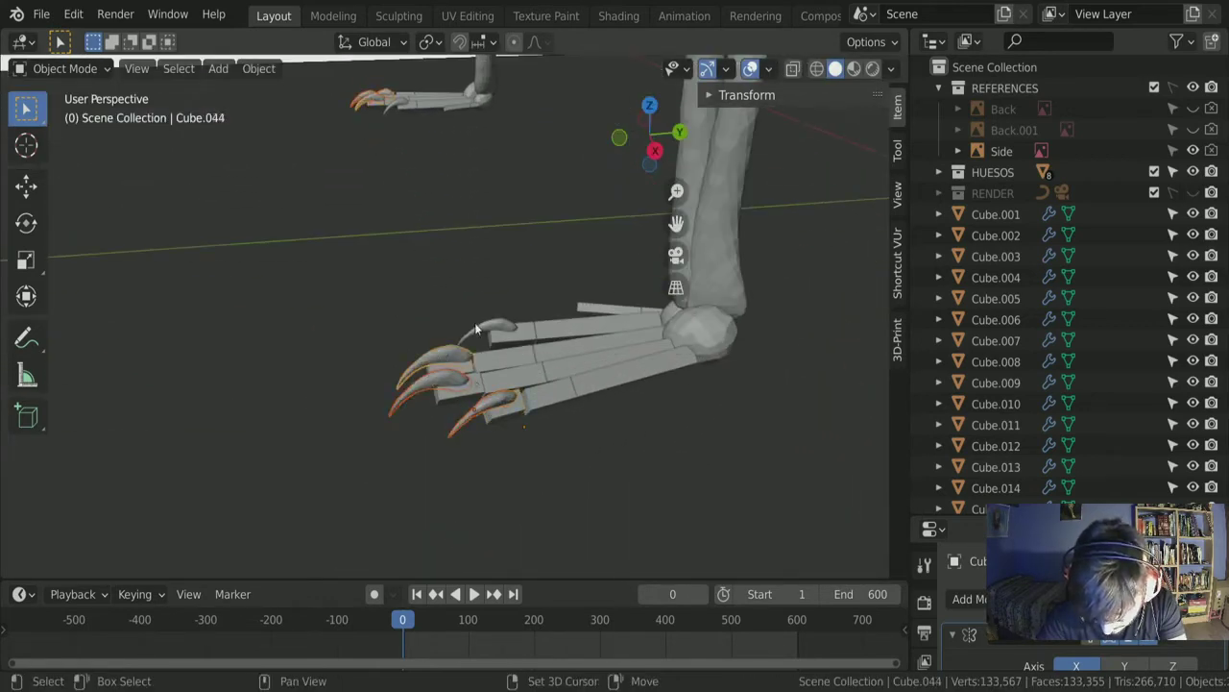
shift+click(476, 328)
key(Delete)
scroll(475, 321, down, 6)
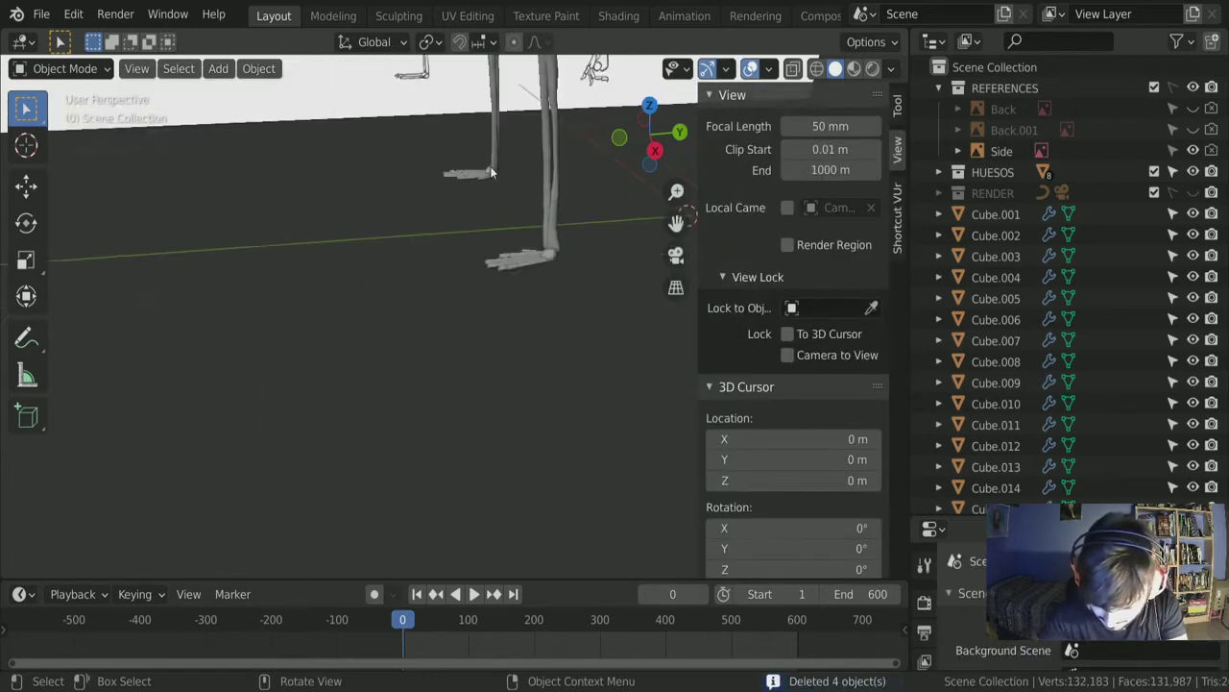
Step: Delete the three curved claws at the tips of the hand's small fingers
middle_drag(491, 173, 493, 275)
scroll(437, 509, up, 5)
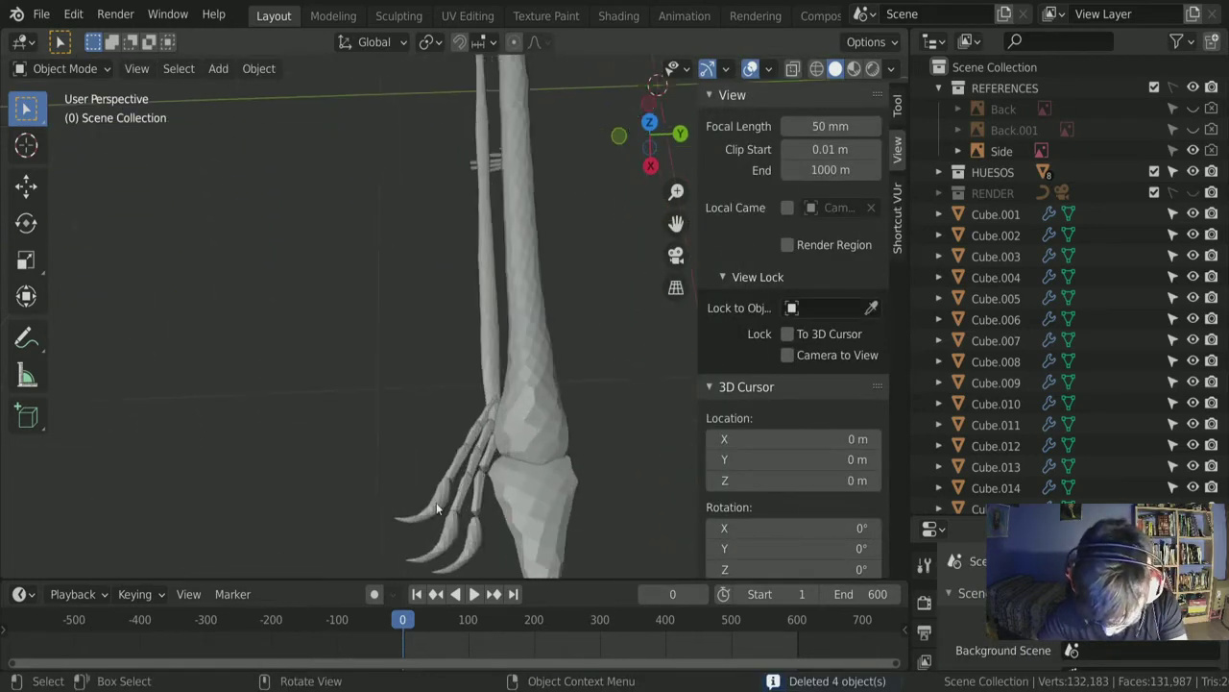
click(437, 509)
shift+click(454, 529)
shift+click(475, 536)
key(Delete)
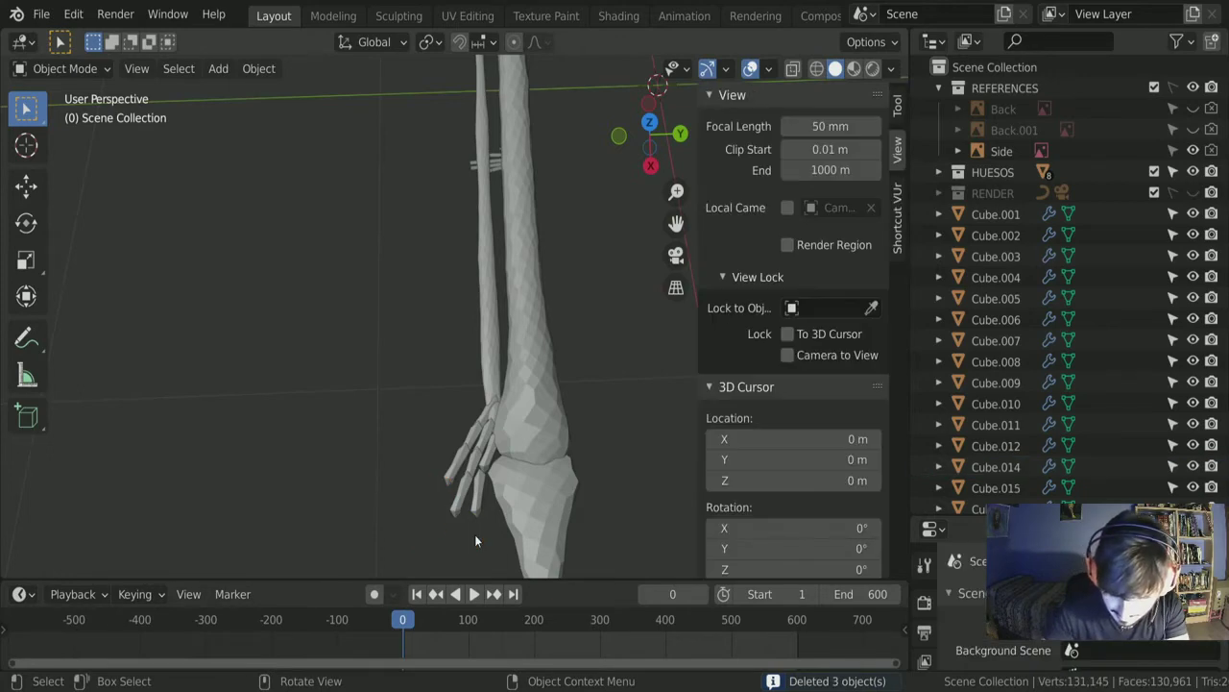
Step: Select the foot's four long bones in the bottom view and scale them together to about 0.84
scroll(266, 297, down, 8)
middle_drag(266, 296, 420, 307)
scroll(408, 388, up, 4)
click(649, 135)
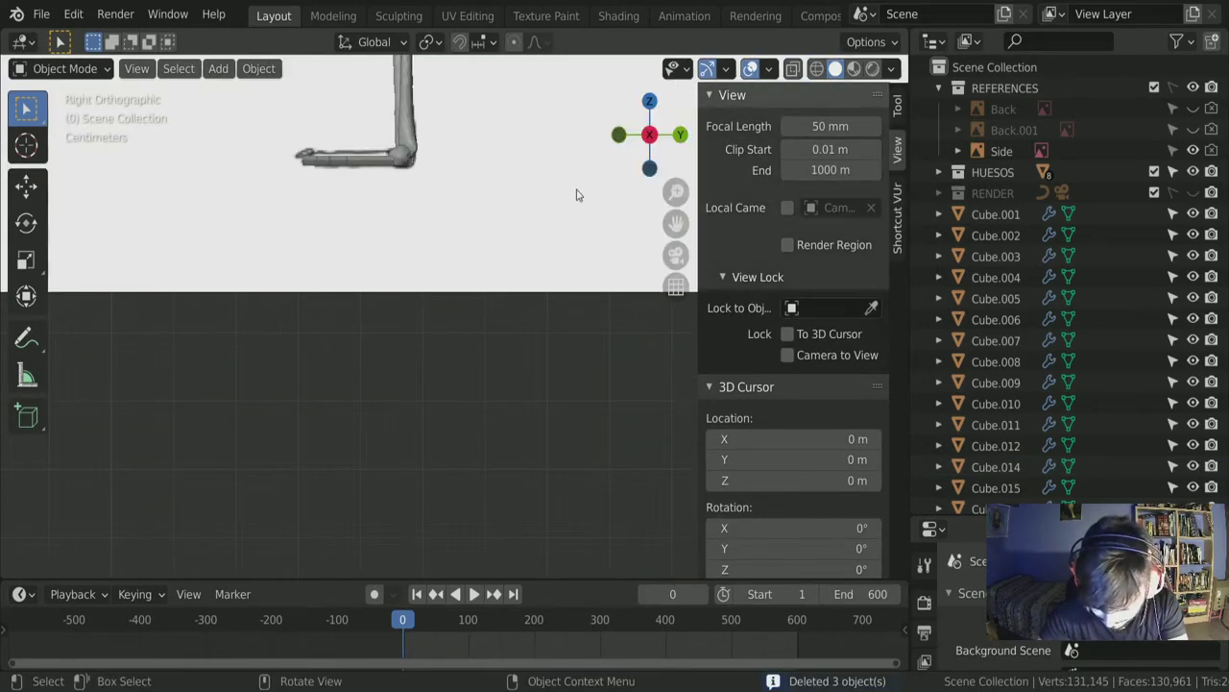
scroll(371, 227, up, 4)
click(650, 170)
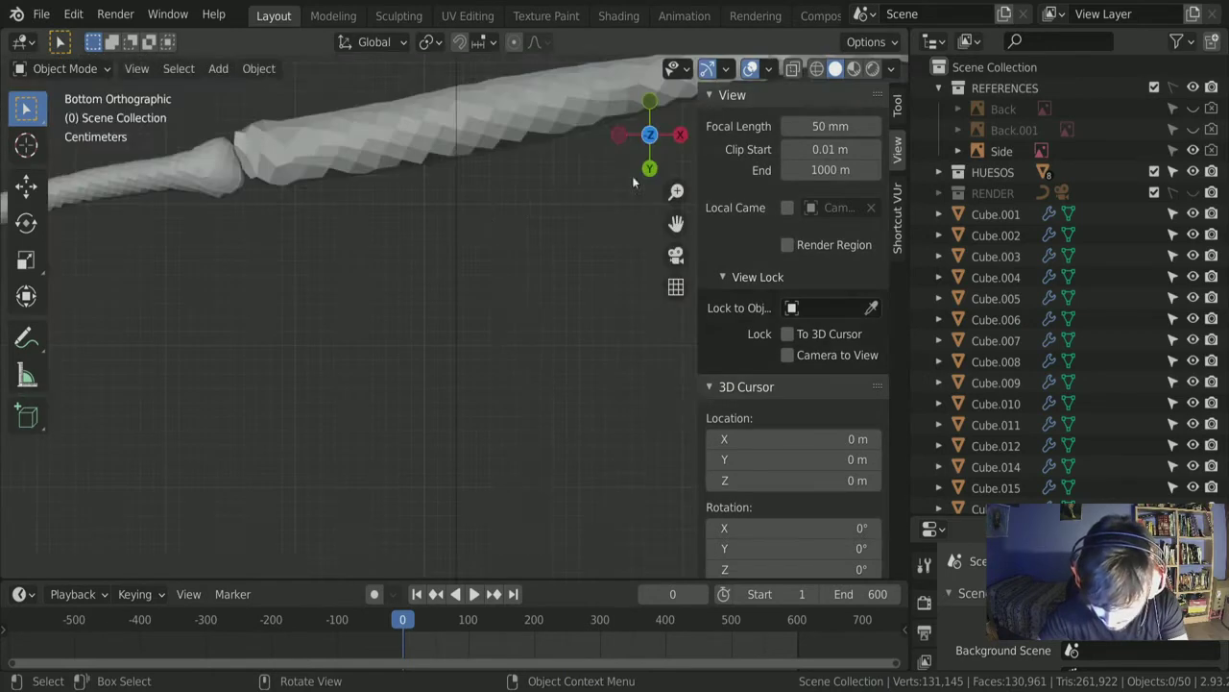
scroll(488, 286, down, 6)
scroll(497, 294, up, 10)
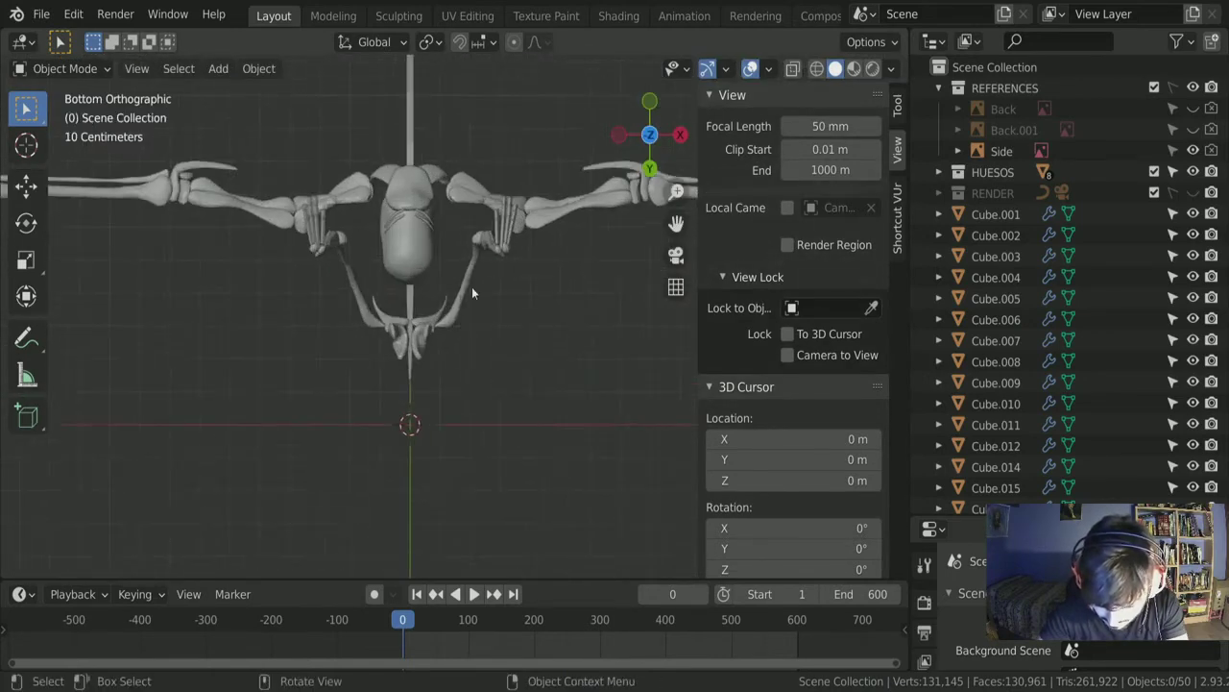
scroll(496, 207, up, 4)
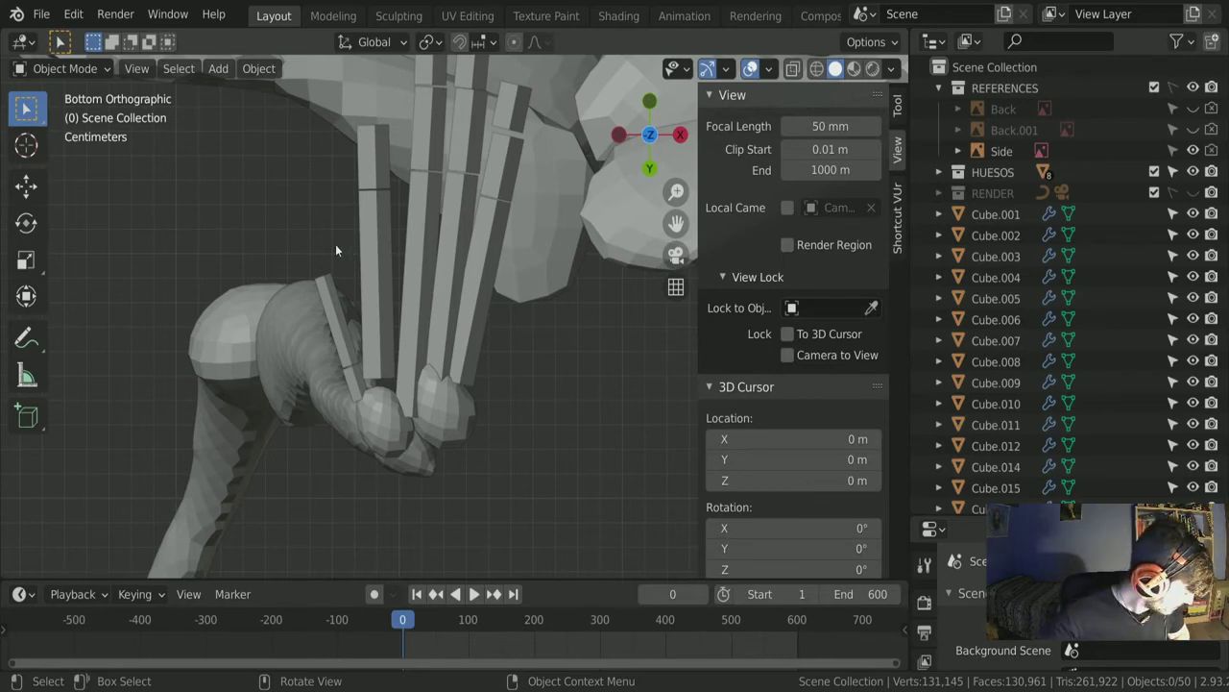
click(384, 271)
click(432, 271)
click(472, 291)
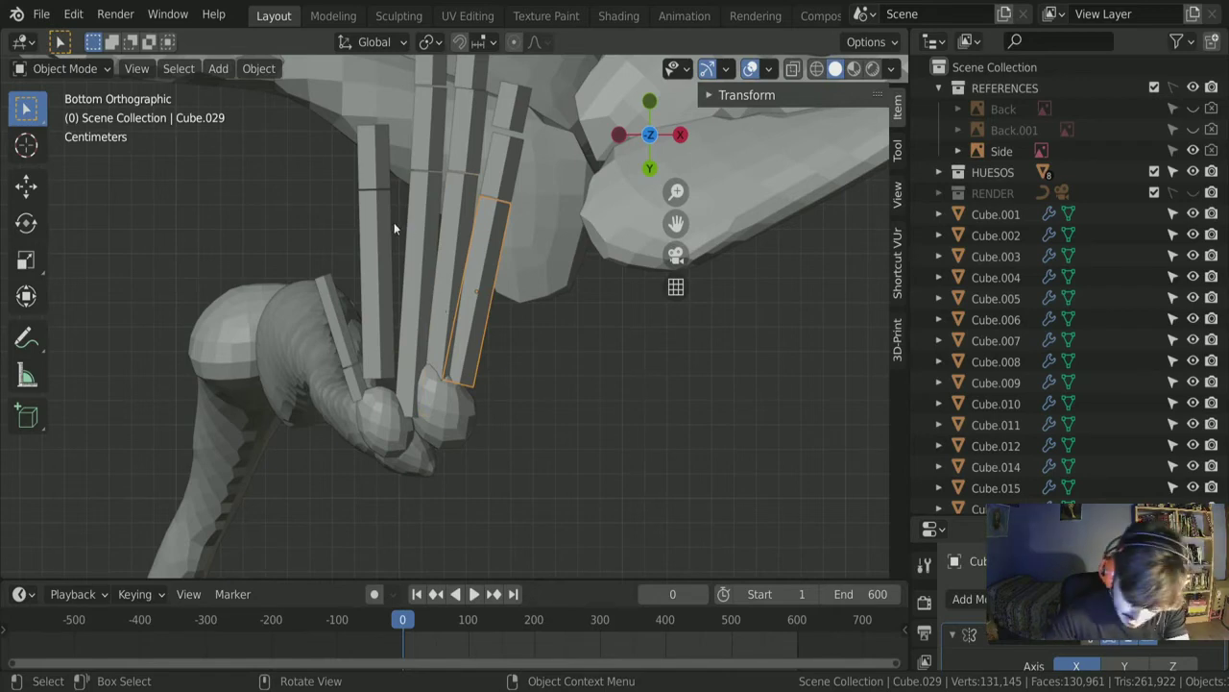
shift+middle_drag(394, 228, 414, 236)
shift+click(367, 223)
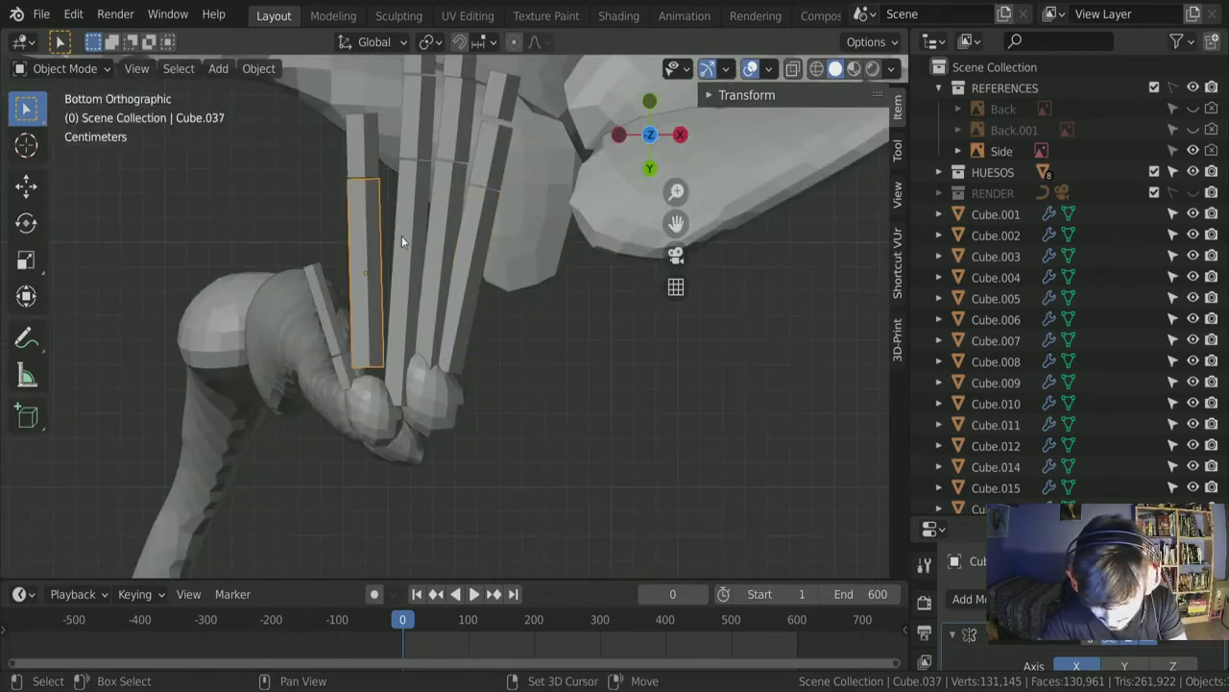
shift+click(401, 235)
shift+click(444, 252)
shift+click(457, 265)
key(s)
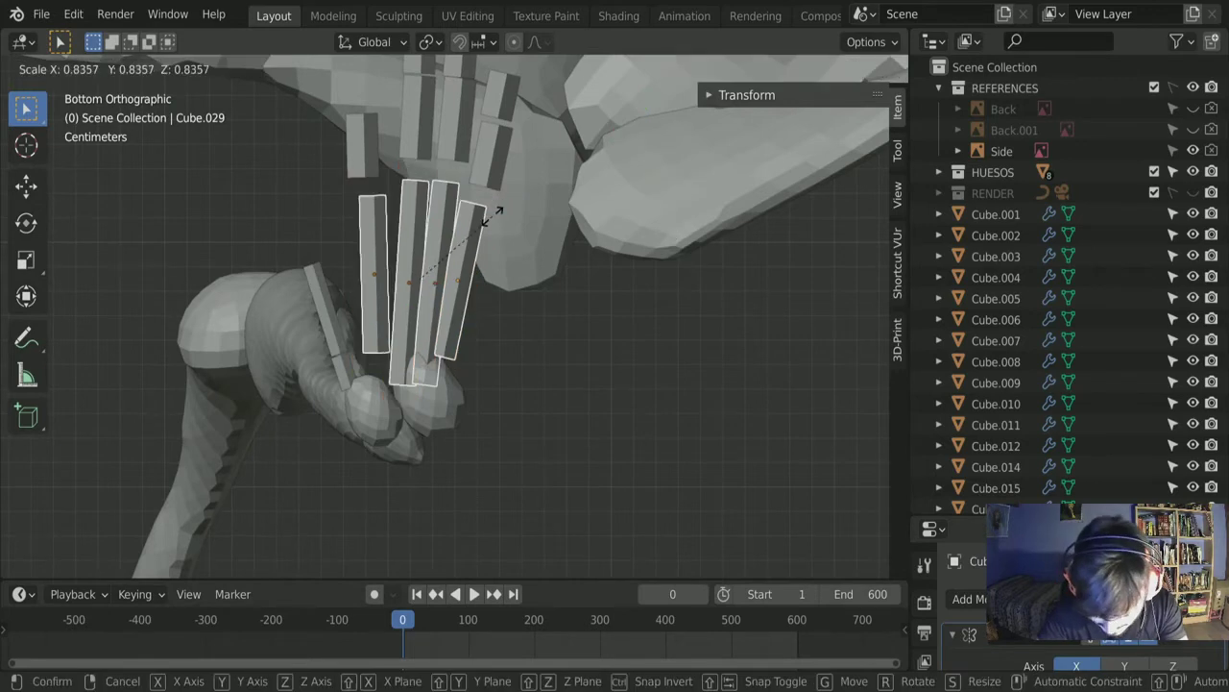
click(480, 219)
Step: Move the long bone beside the small extra toe against the ankle bone and rotate it nearly parallel to the foot's length
click(373, 246)
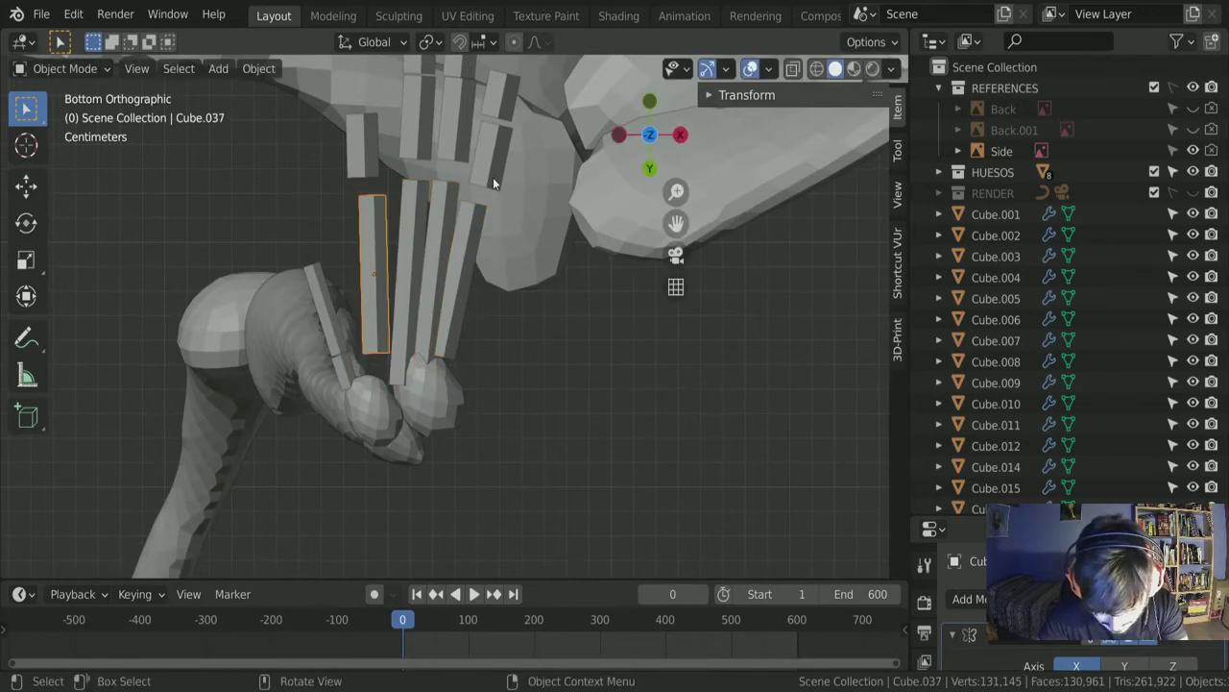
key(g)
click(502, 188)
key(r)
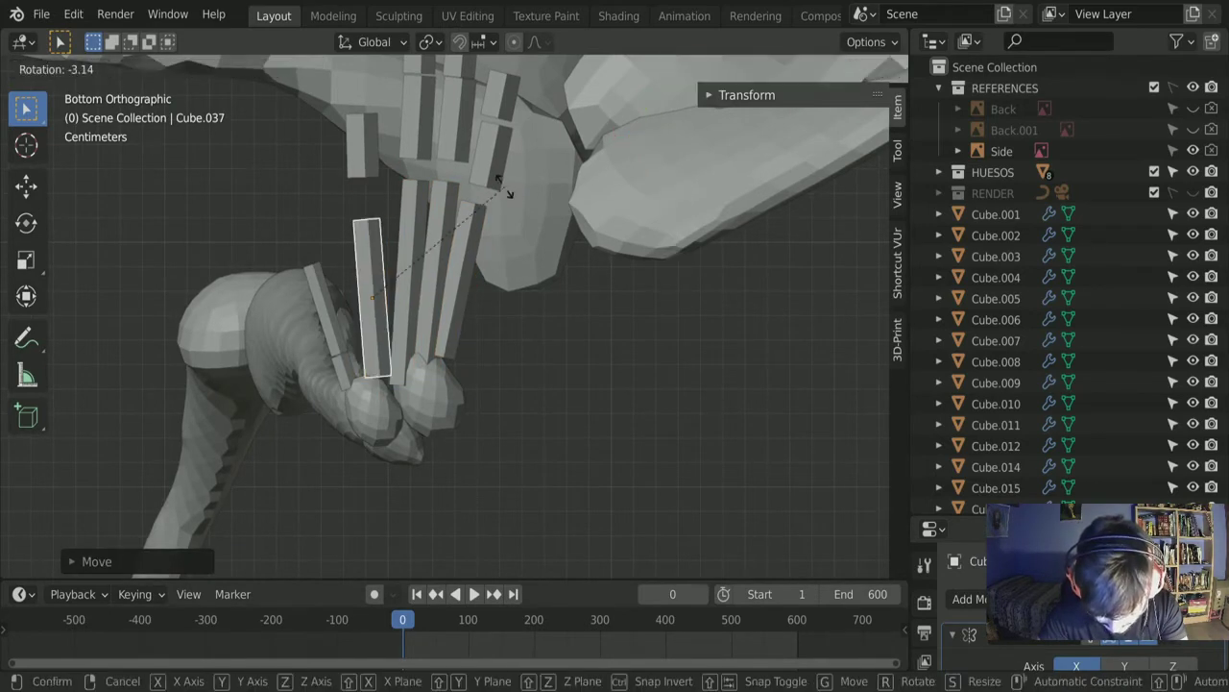
click(471, 227)
key(g)
click(461, 233)
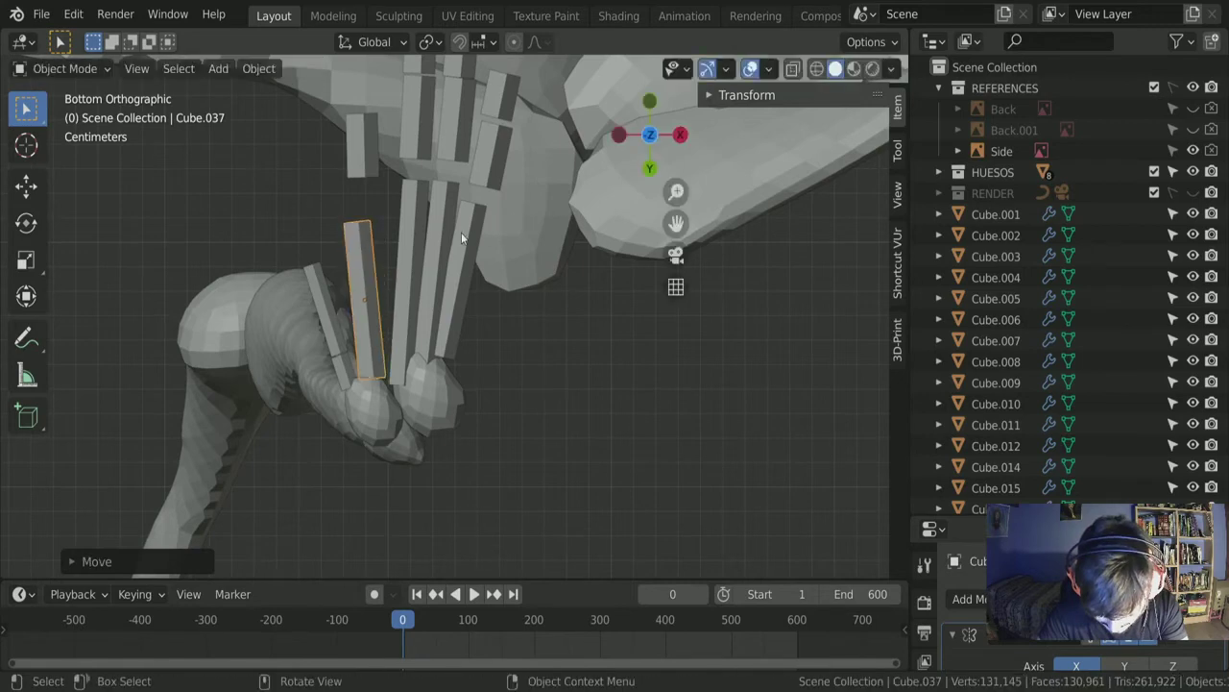
key(r)
click(633, 71)
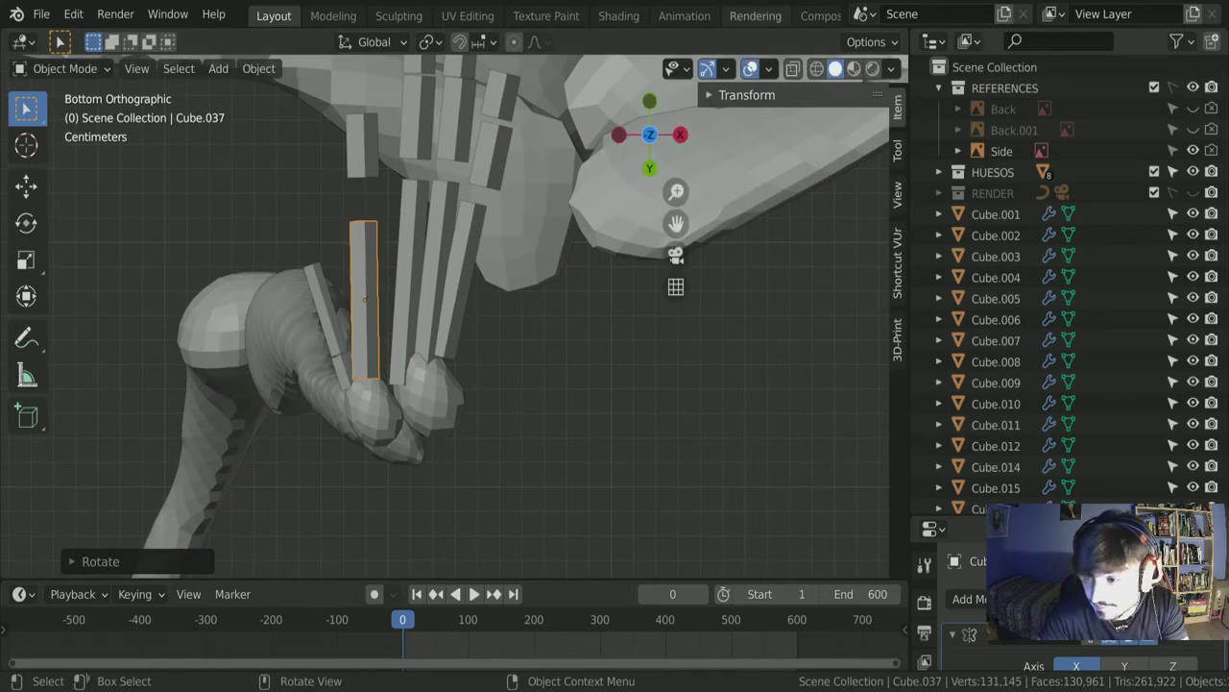
Step: Rotate the second long bone from the small toe slightly and shift the third one toward the ankle
click(418, 201)
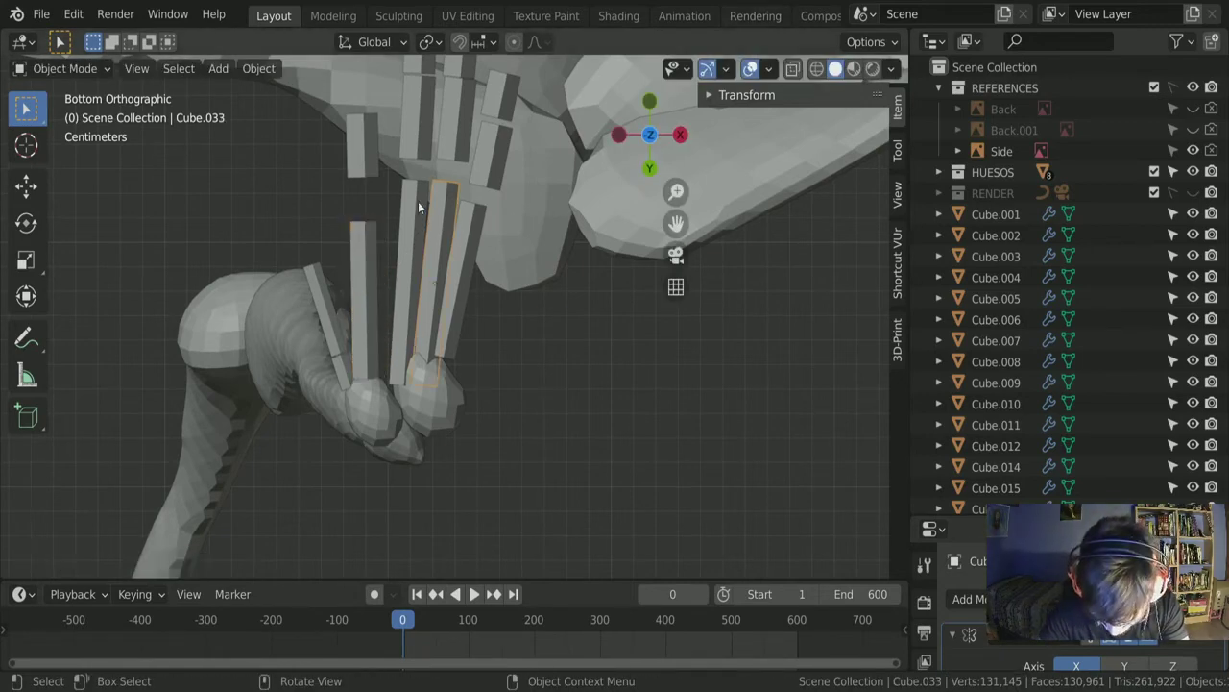
key(r)
click(552, 282)
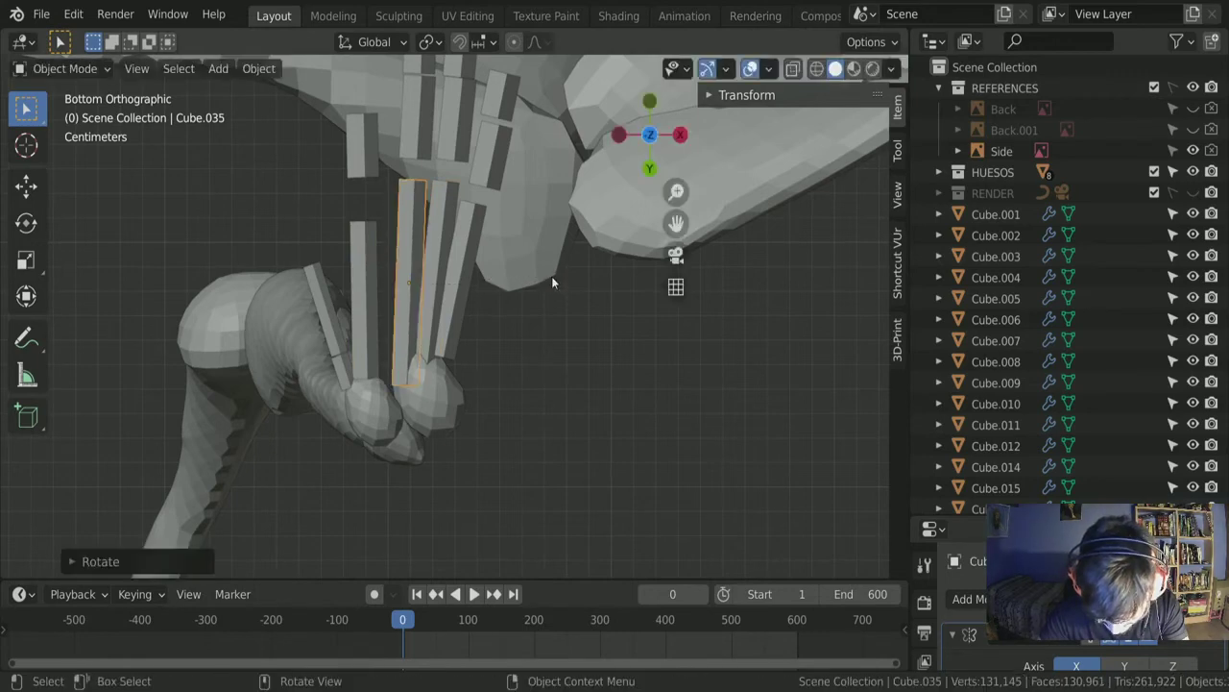
click(433, 274)
key(g)
click(498, 286)
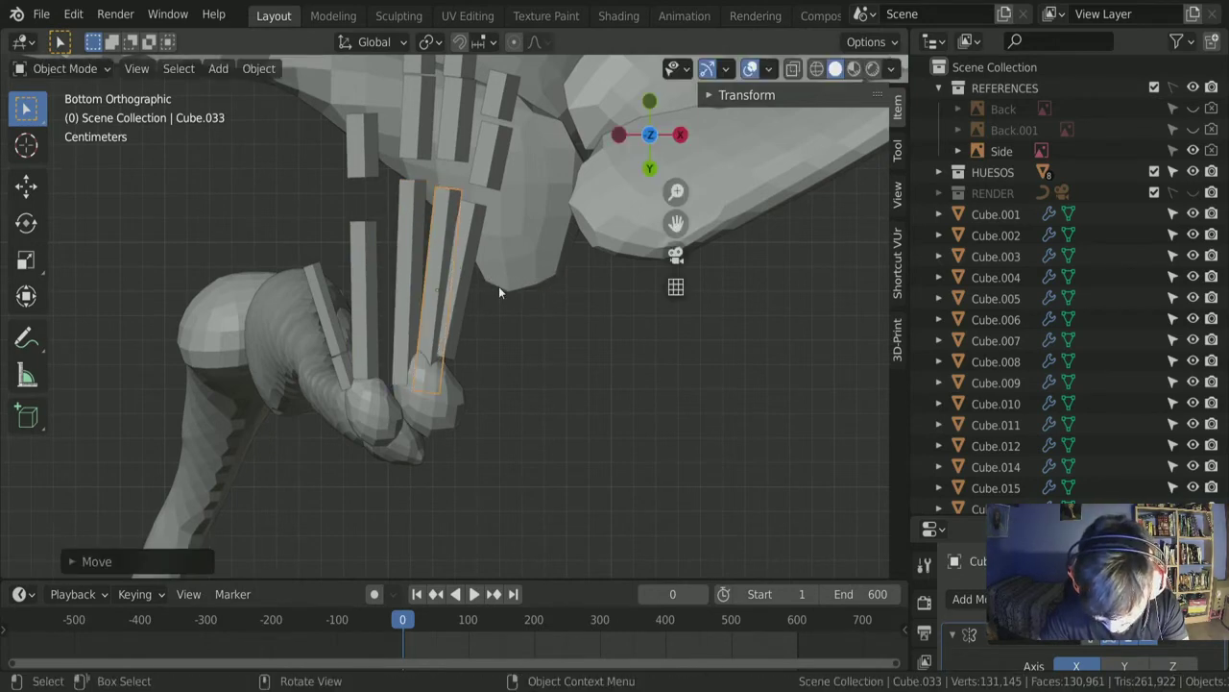
Step: Rotate and shift the long bone farthest from the small toe outward, and move the second long bone toward the ankle
click(462, 263)
key(r)
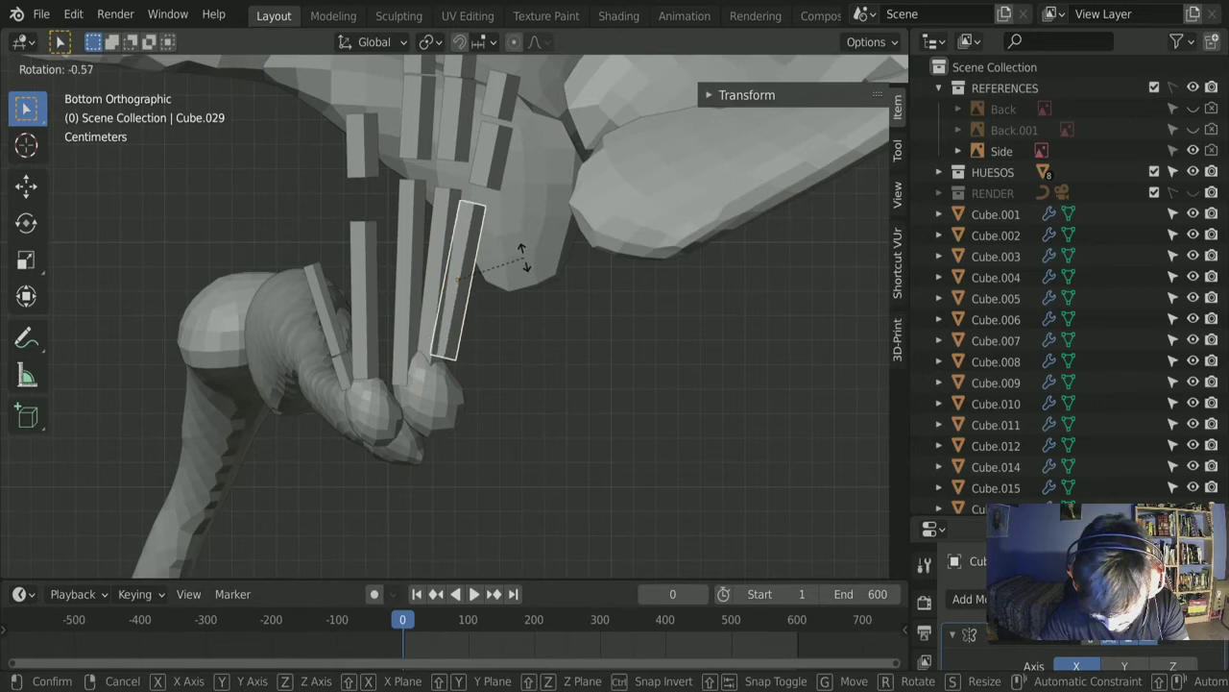
click(526, 271)
key(g)
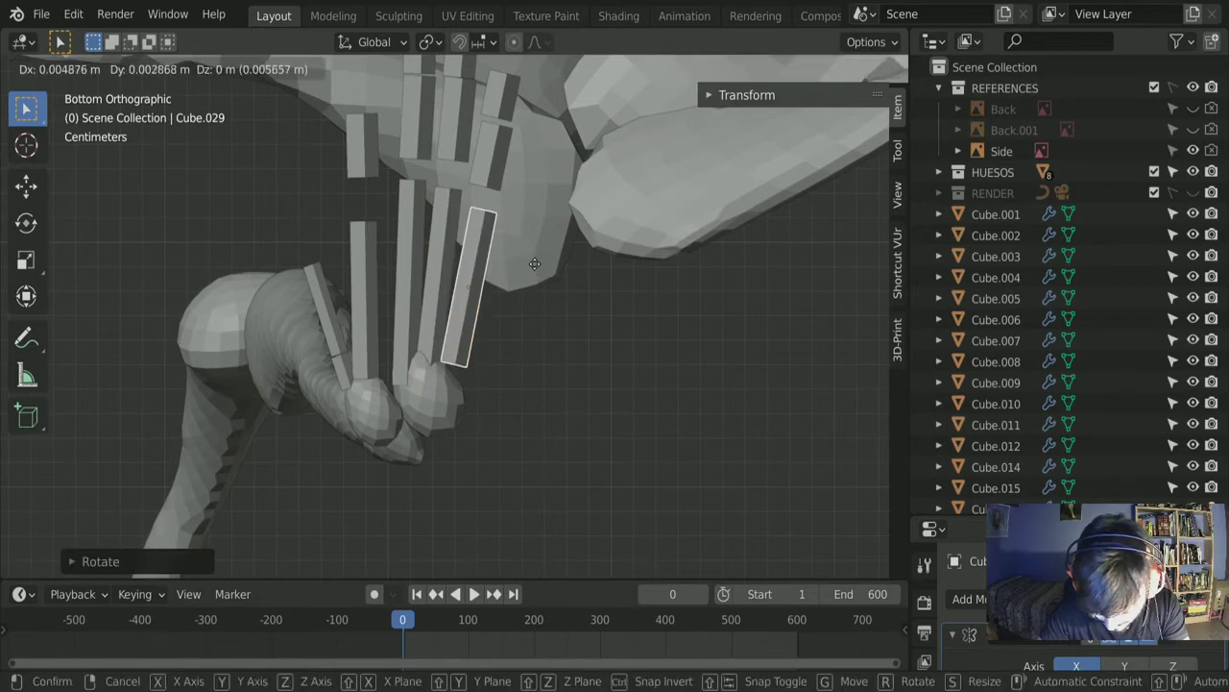
click(531, 273)
click(420, 229)
key(g)
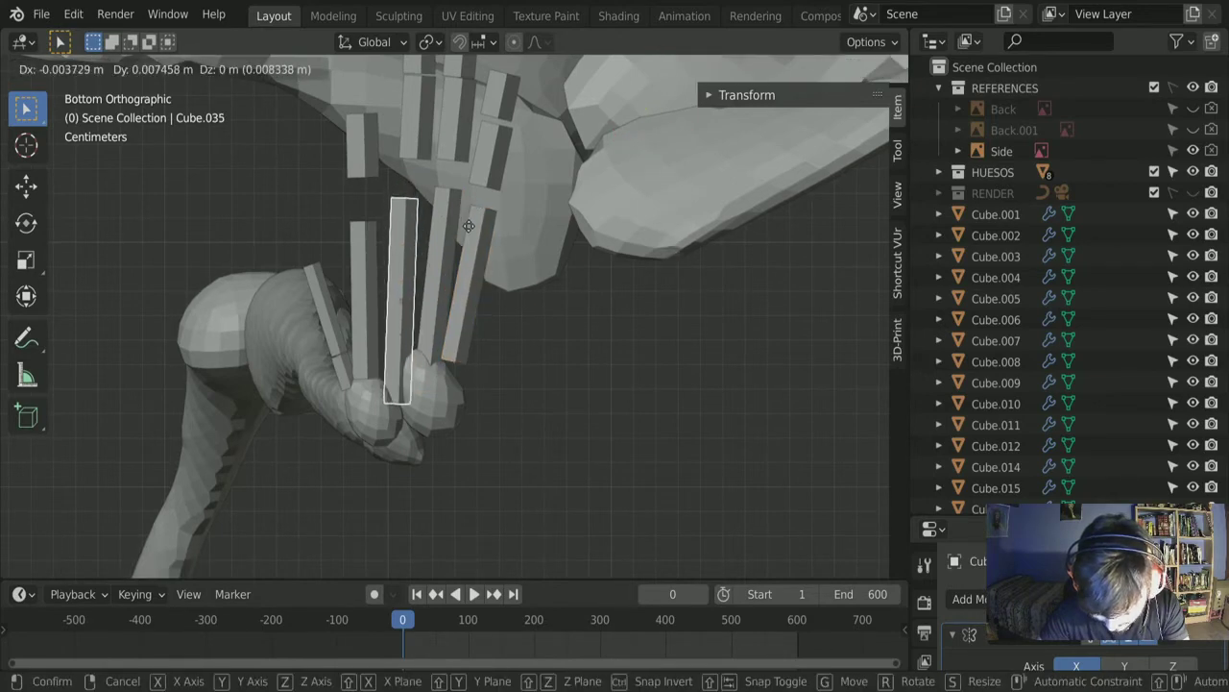
click(470, 217)
click(511, 331)
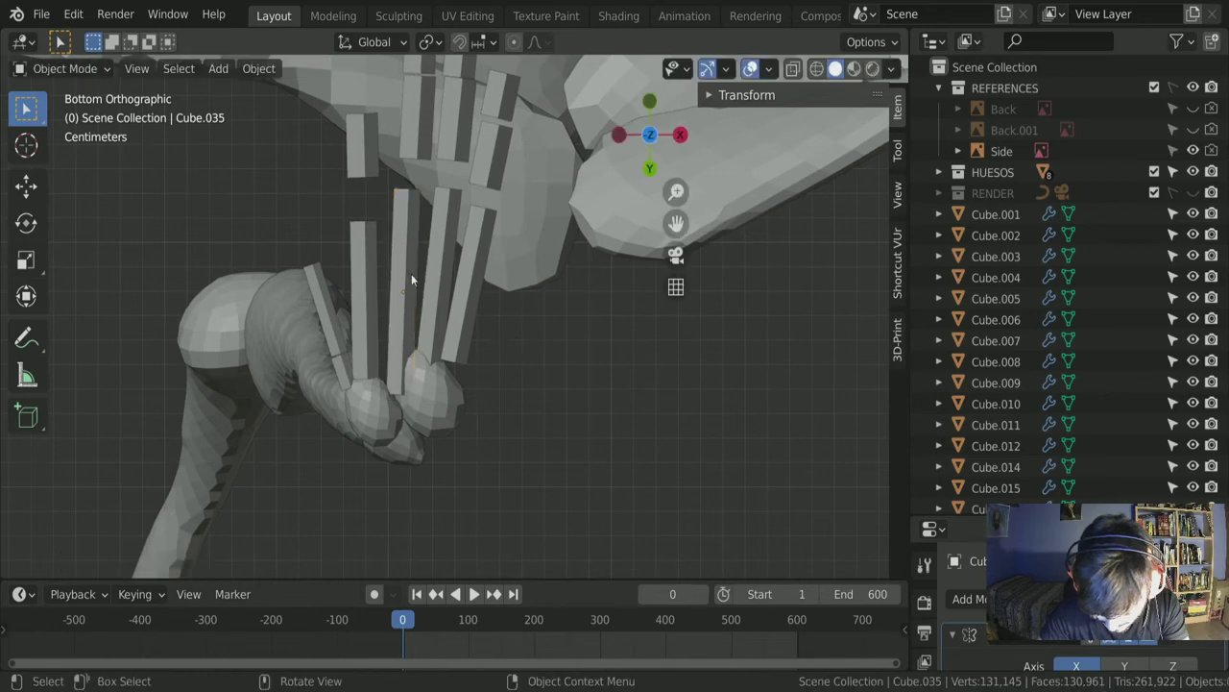
Step: Examine how the four long foot bones meet the ankle bones from an angled view
middle_drag(411, 273, 436, 186)
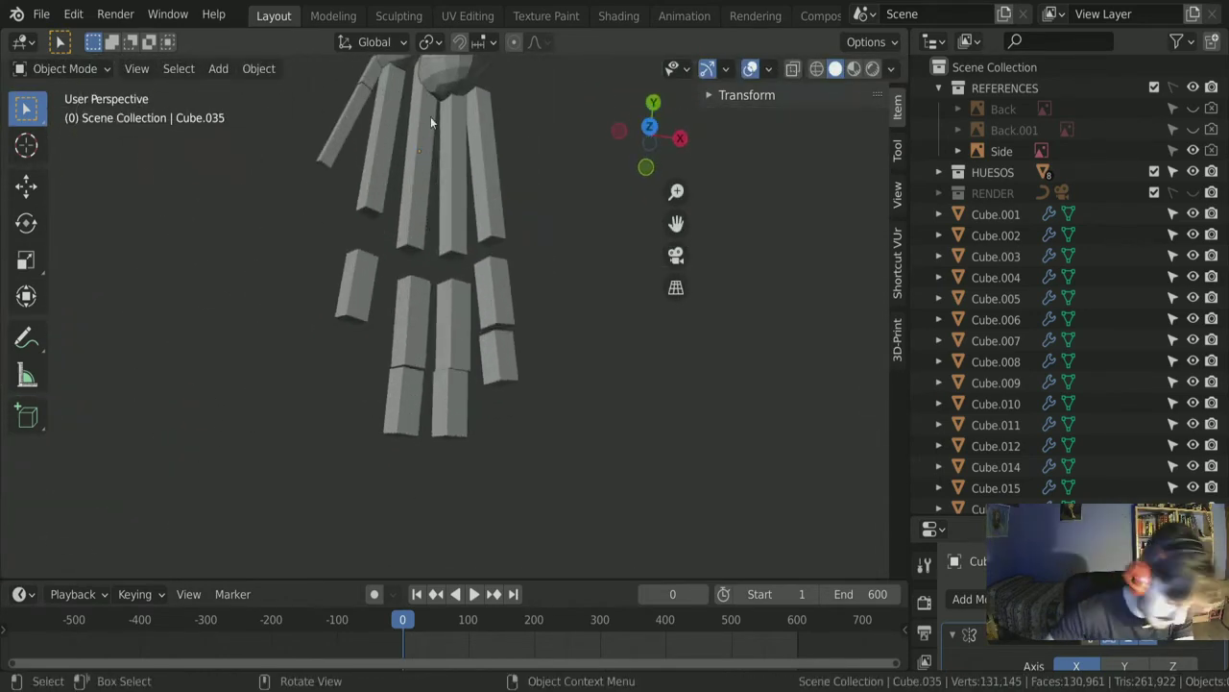
middle_drag(430, 117, 396, 253)
click(408, 203)
click(355, 207)
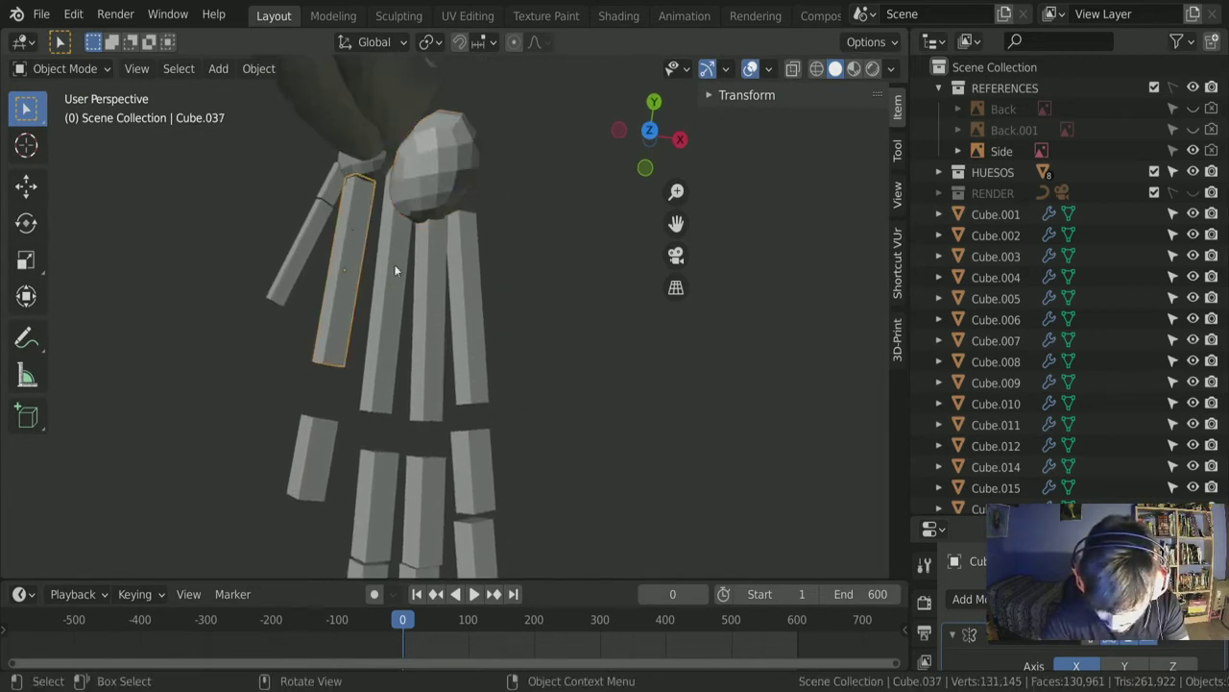
click(393, 264)
click(467, 279)
click(427, 278)
click(384, 269)
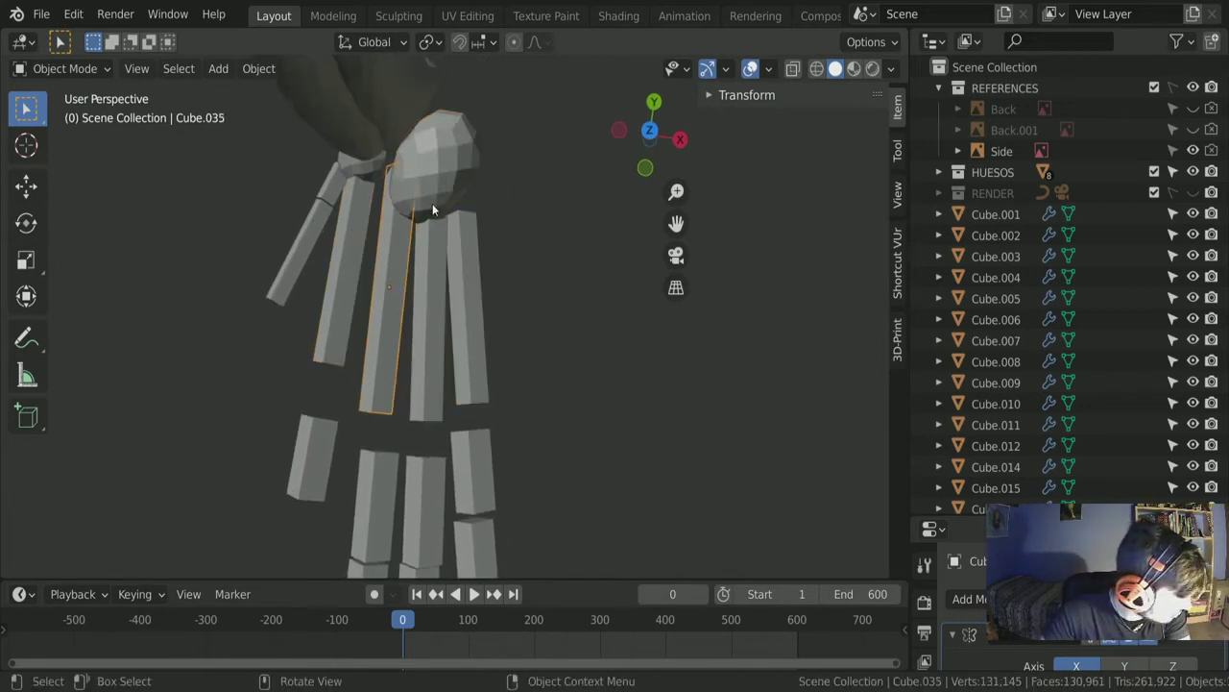
middle_drag(435, 195, 231, 259)
Step: Move the second toe's inner short segment toward the end of its long bone in the bottom view
click(643, 162)
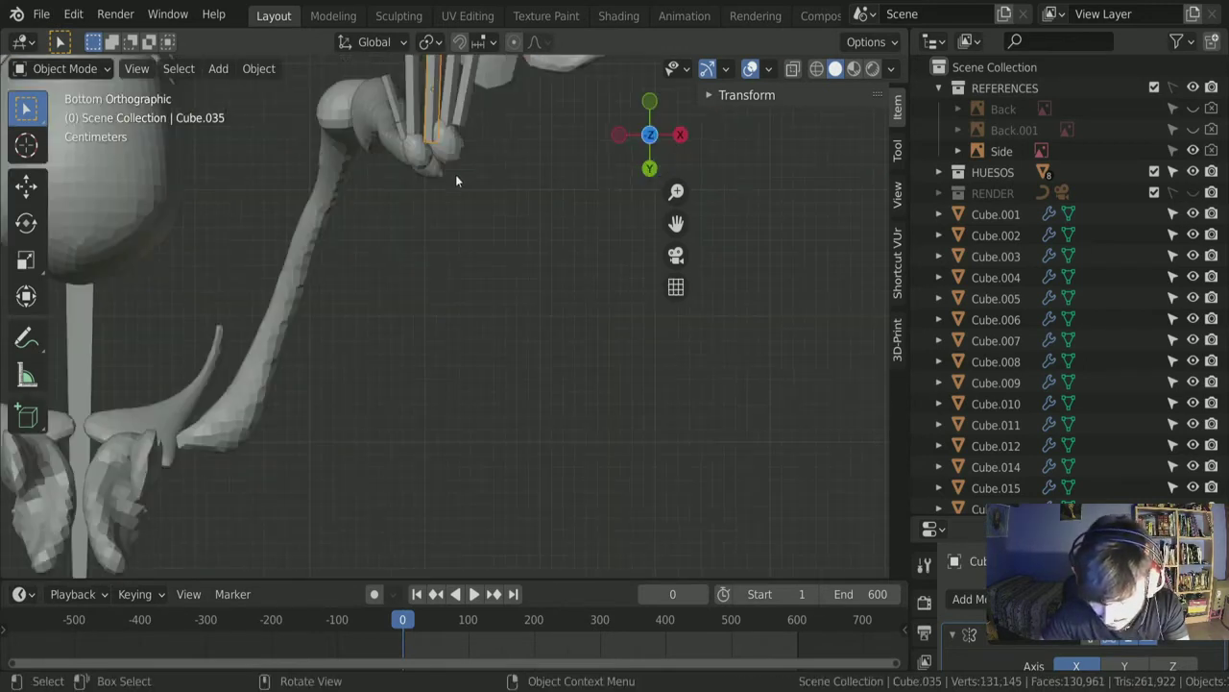
shift+middle_drag(456, 181, 425, 310)
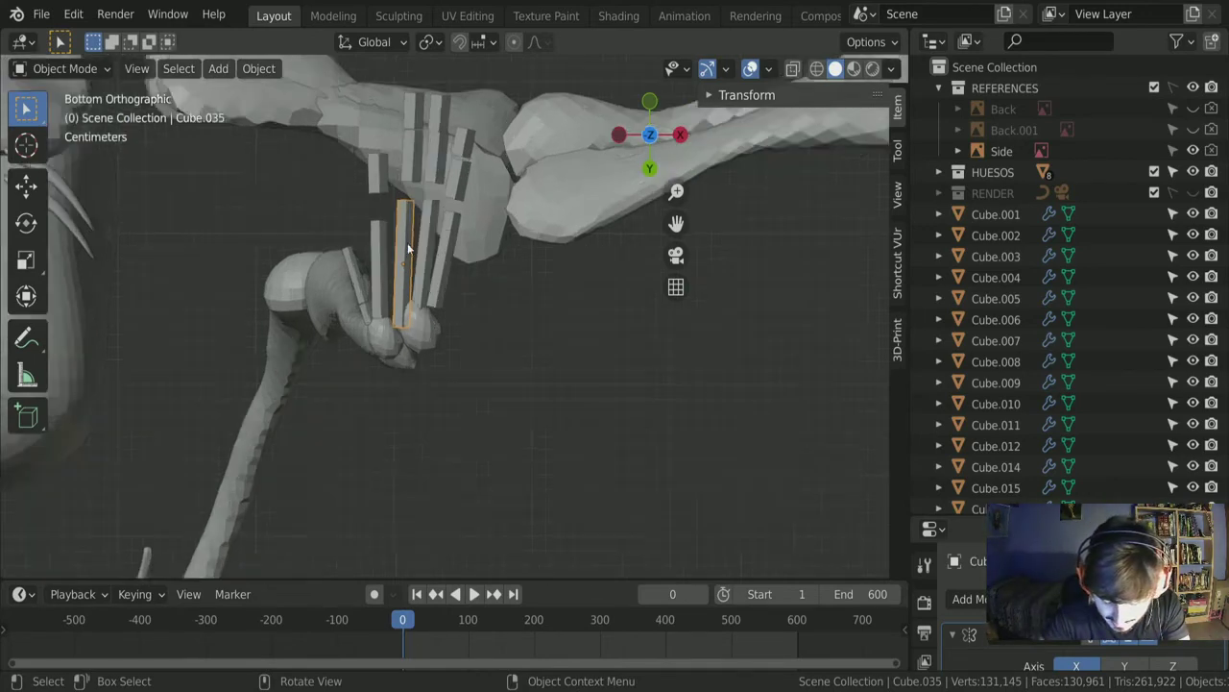
scroll(368, 320, down, 4)
scroll(383, 255, up, 9)
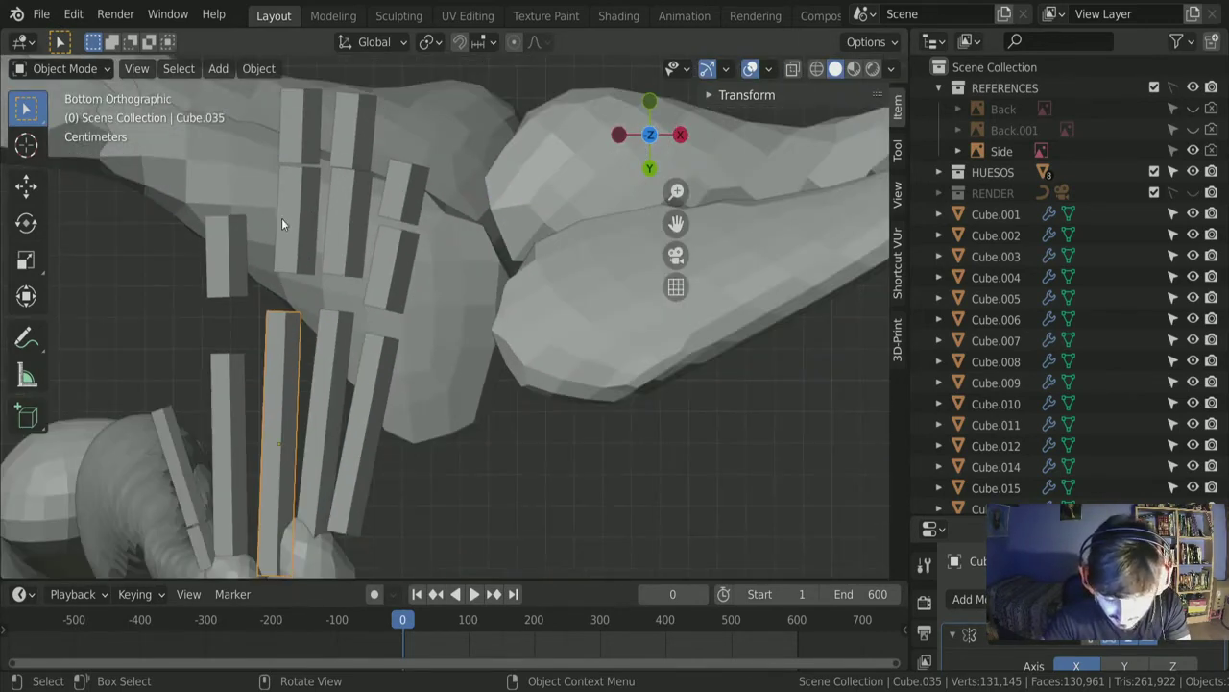
click(284, 236)
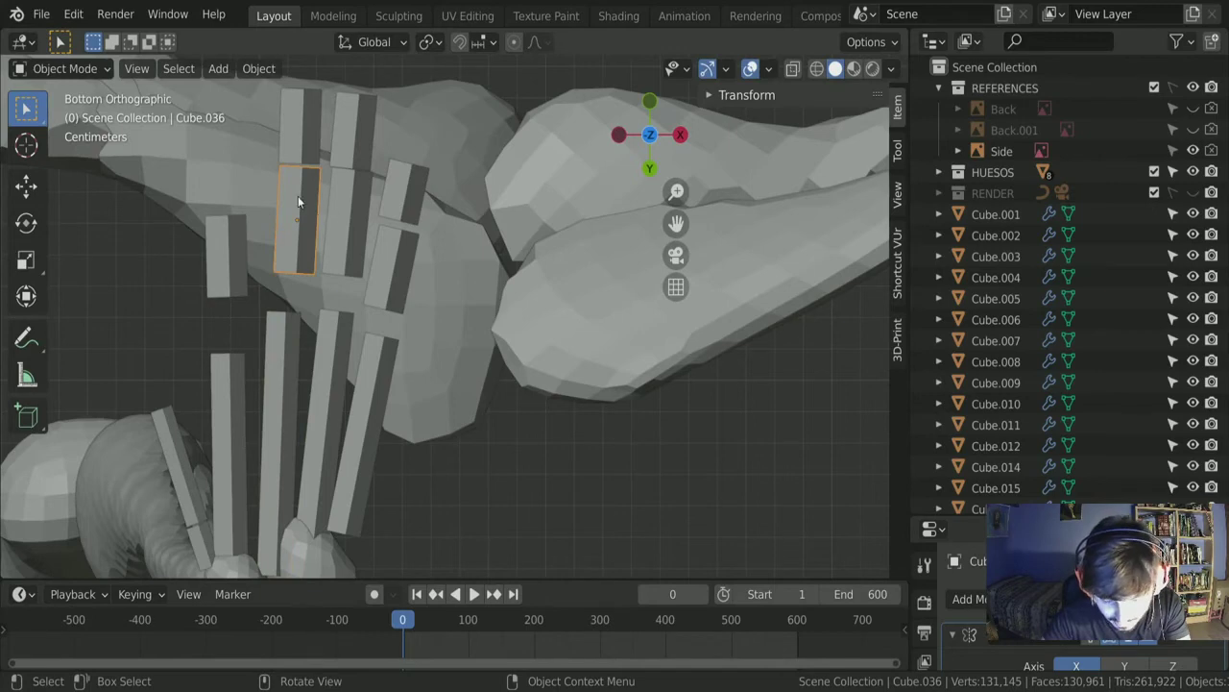
key(g)
click(300, 227)
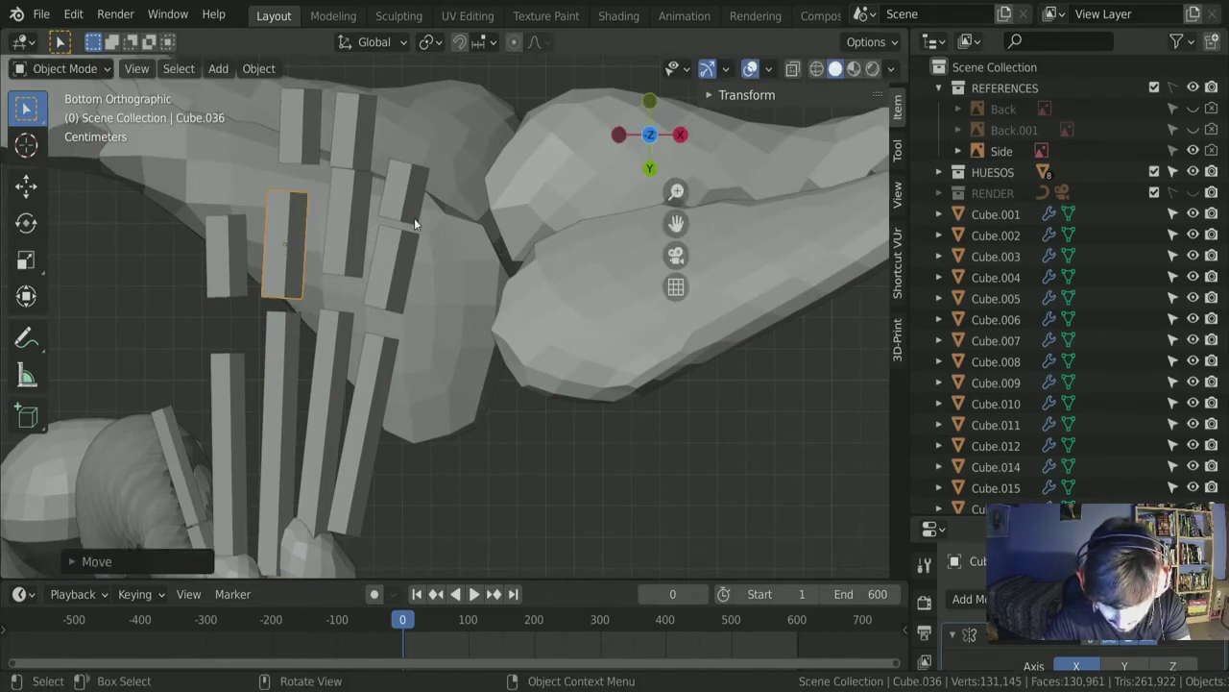
key(g)
key(Escape)
Step: Move the short segment of the toe beside the small extra toe onto the end of its long bone
click(224, 257)
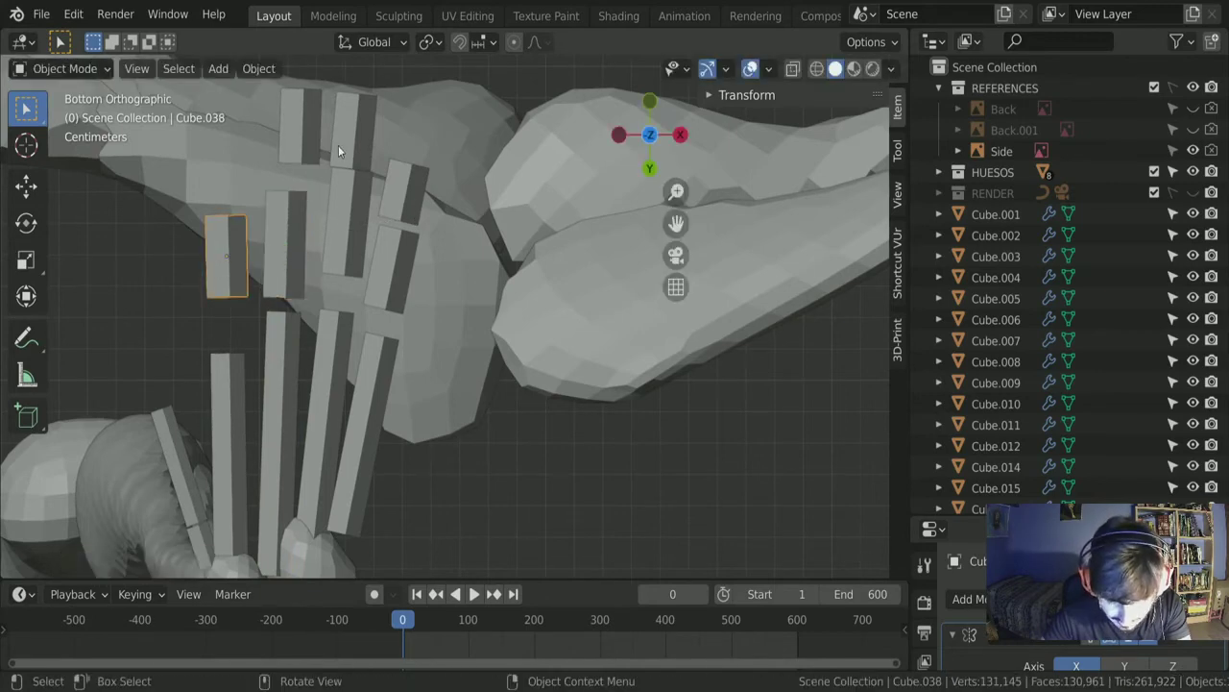
key(g)
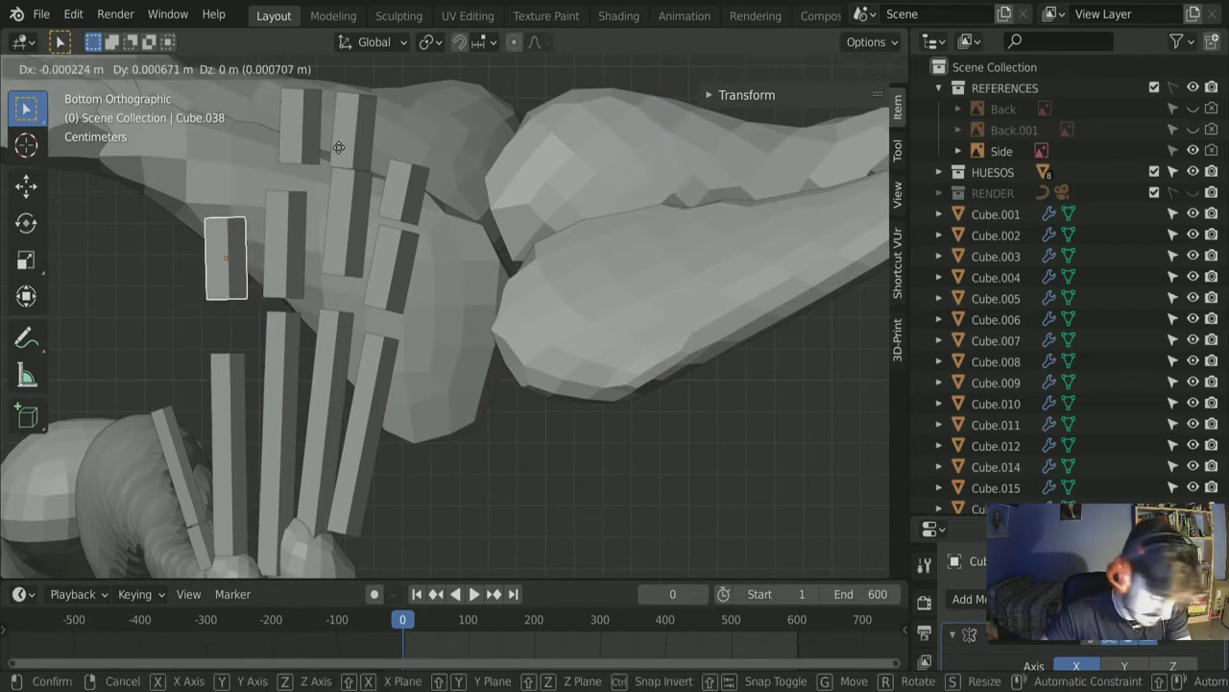
click(339, 205)
scroll(272, 323, down, 2)
scroll(272, 323, up, 1)
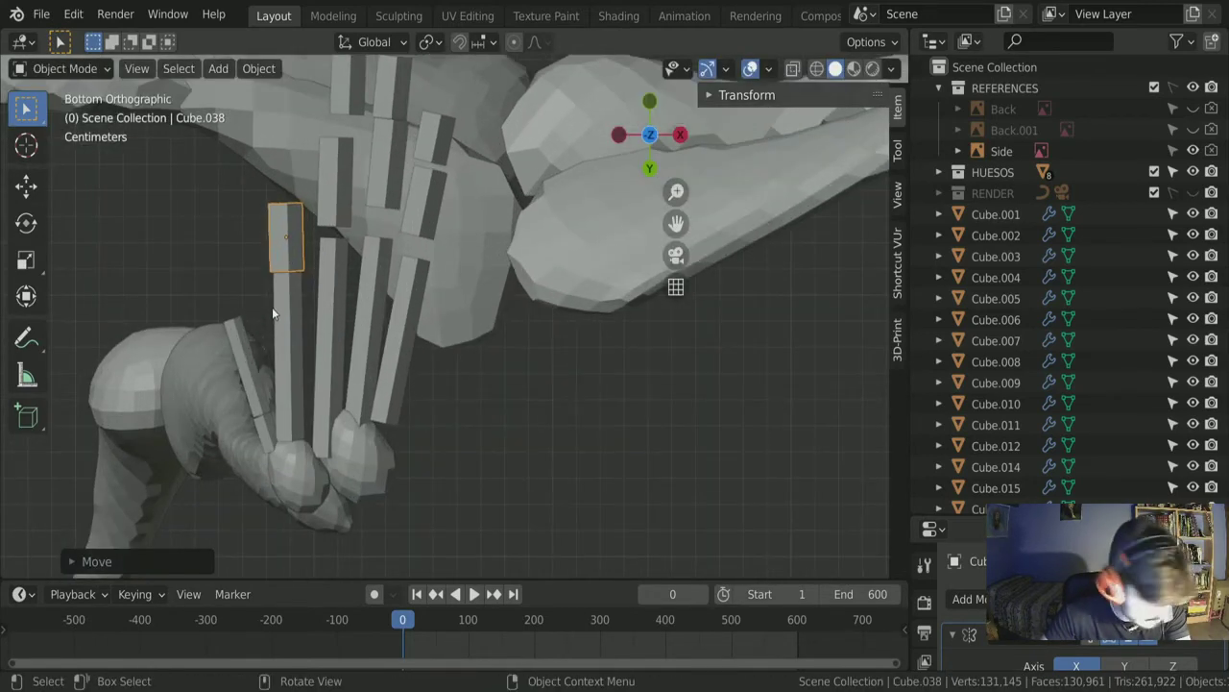
Step: Nudge the third long bone toward the ankle and the second long bone against its toe segment
click(419, 212)
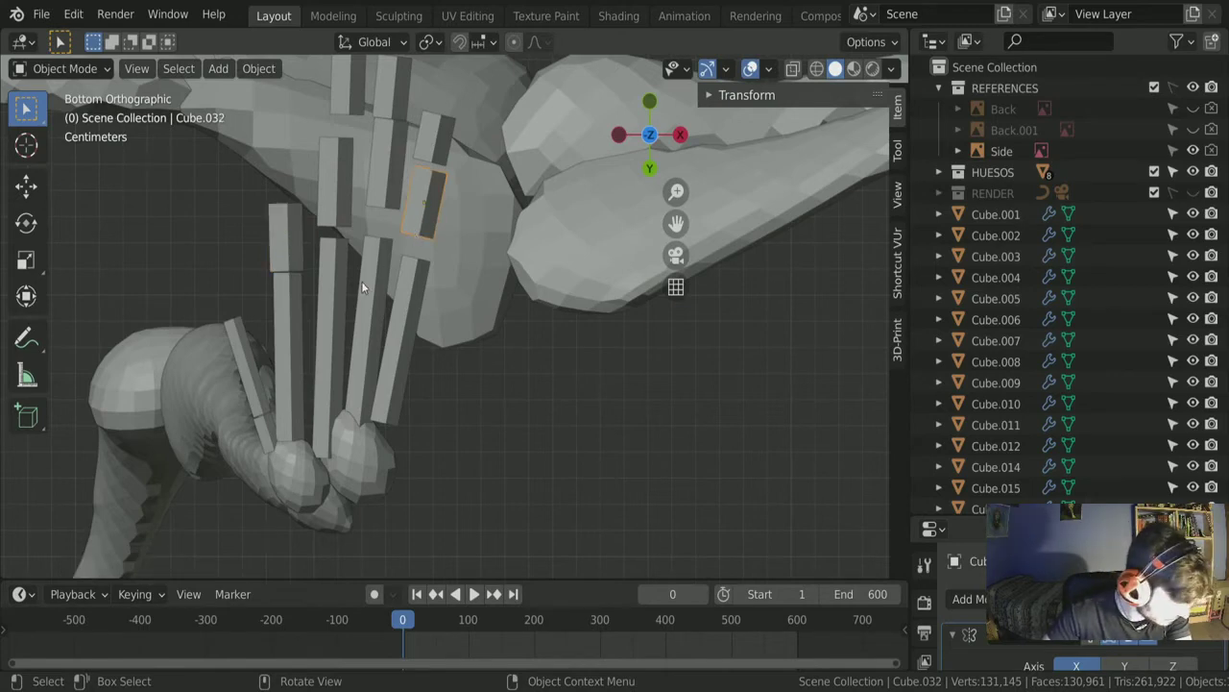
click(322, 264)
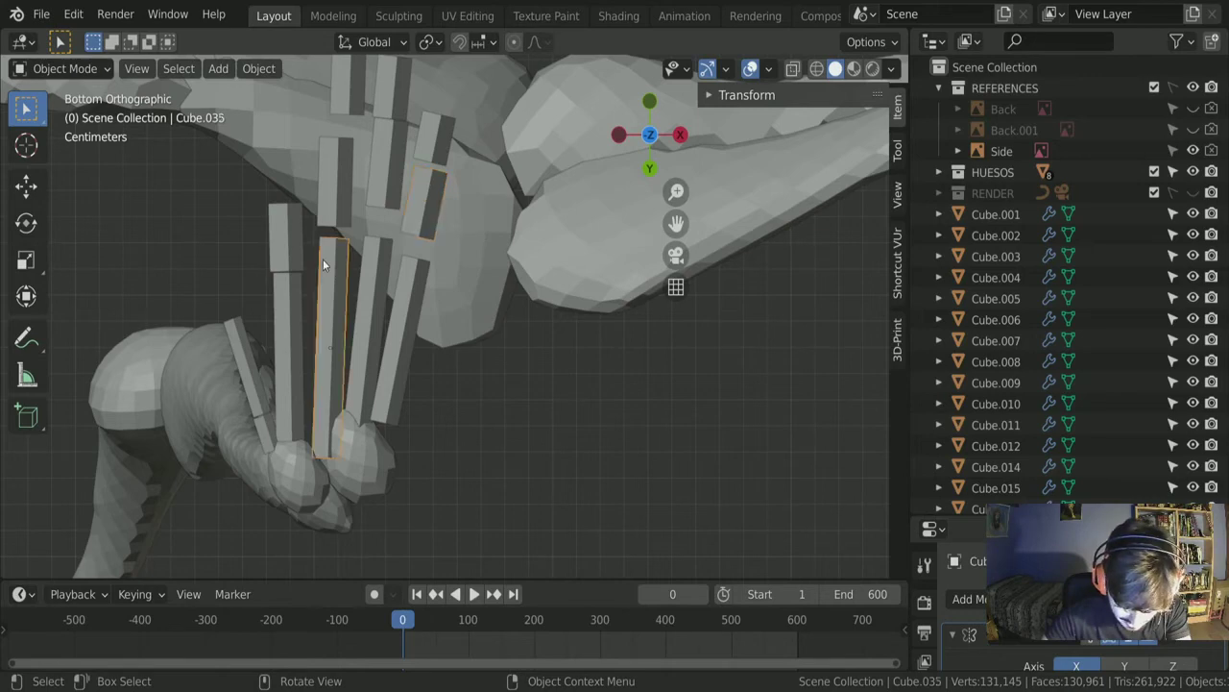
key(g)
right_click(379, 264)
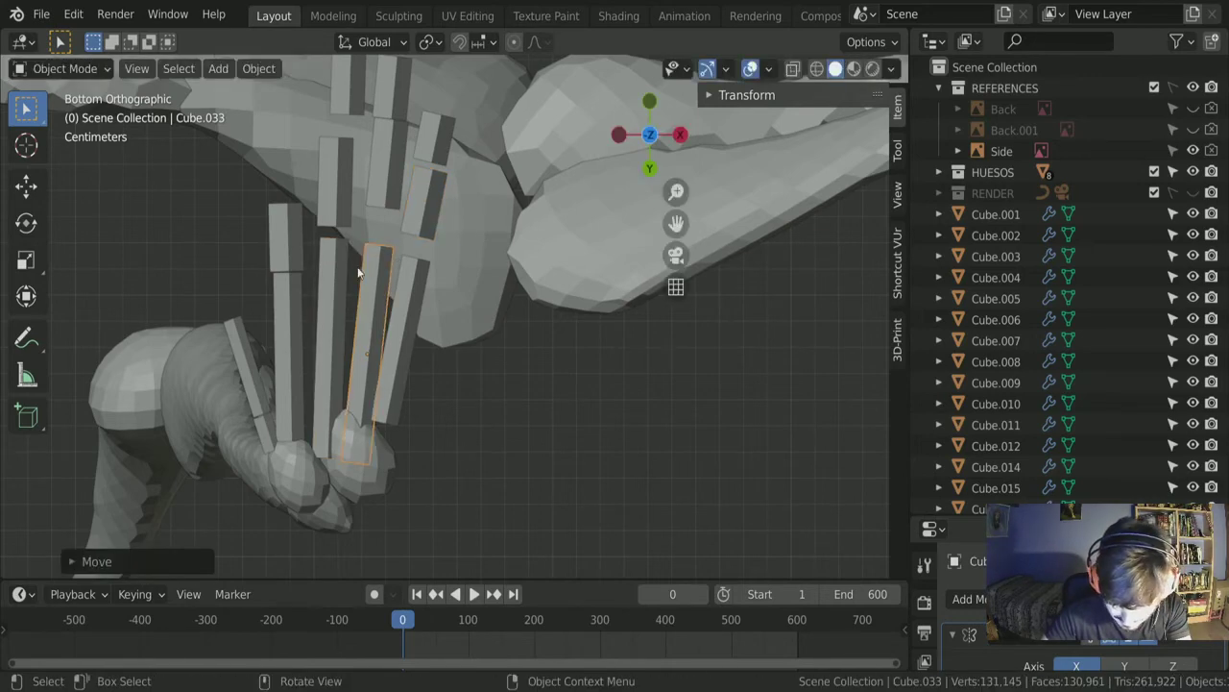
key(g)
click(327, 263)
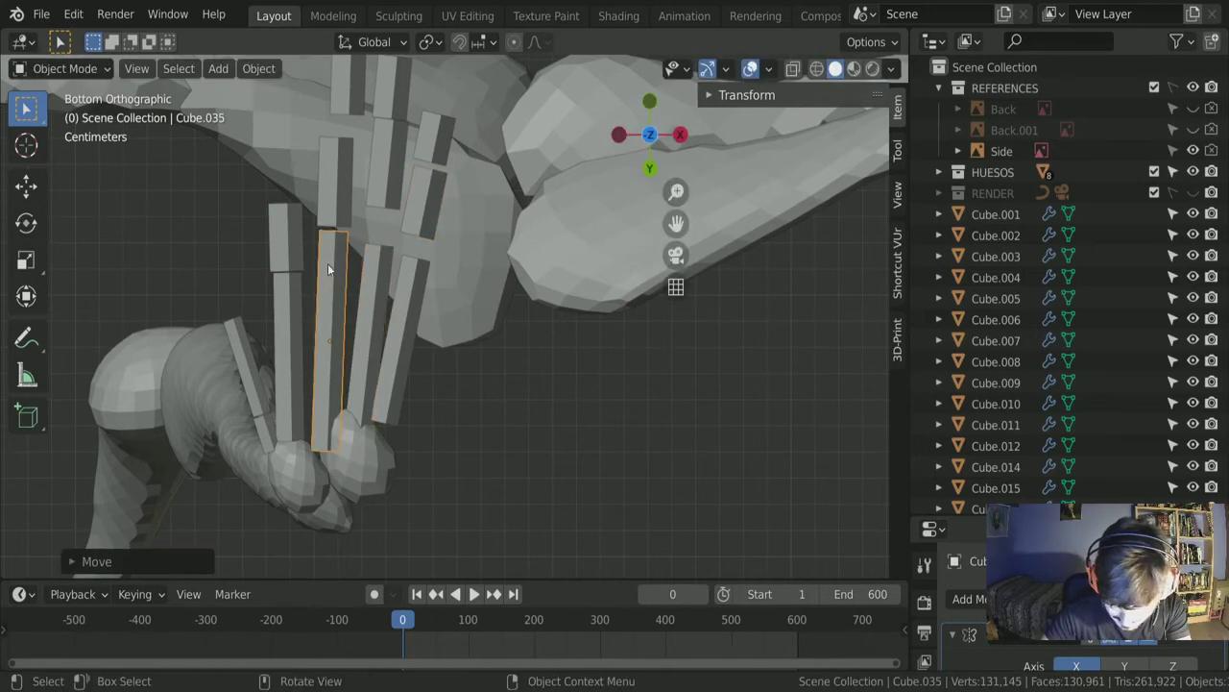
Step: Move the outermost long foot bone closer to the ankle in the bottom view
click(422, 308)
key(g)
click(421, 328)
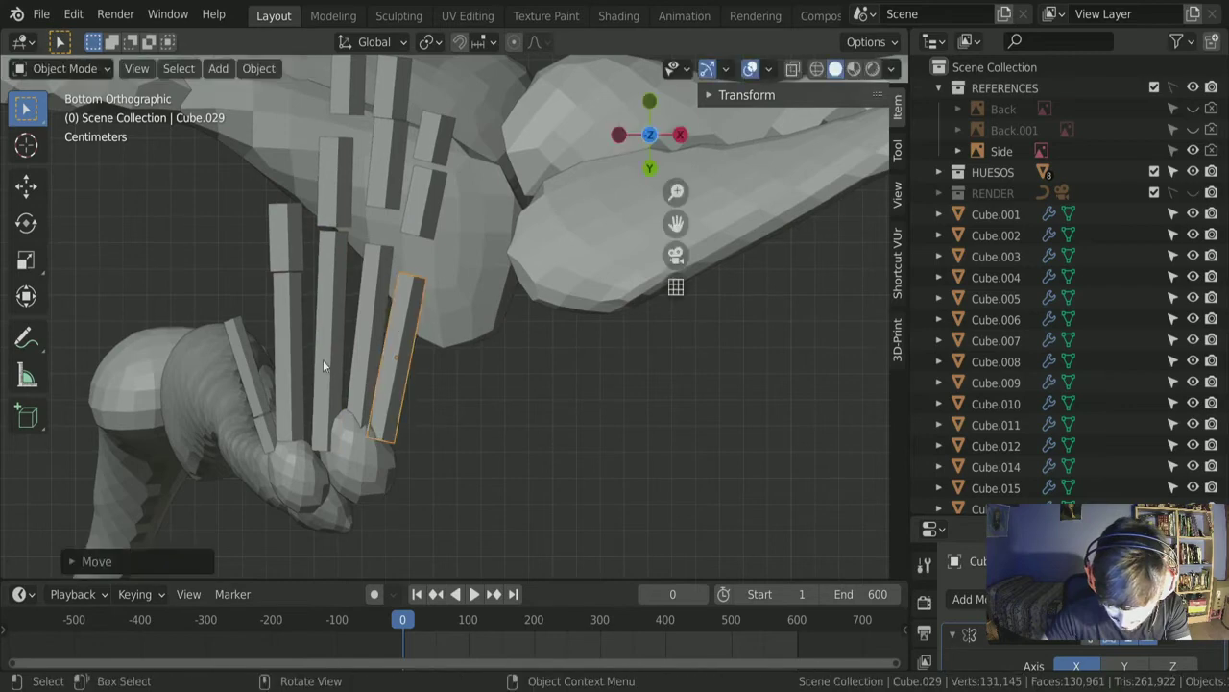
Step: Move the outermost toe's inner short segment toward its long bone and scale it down uniformly to about 0.81
click(279, 324)
key(g)
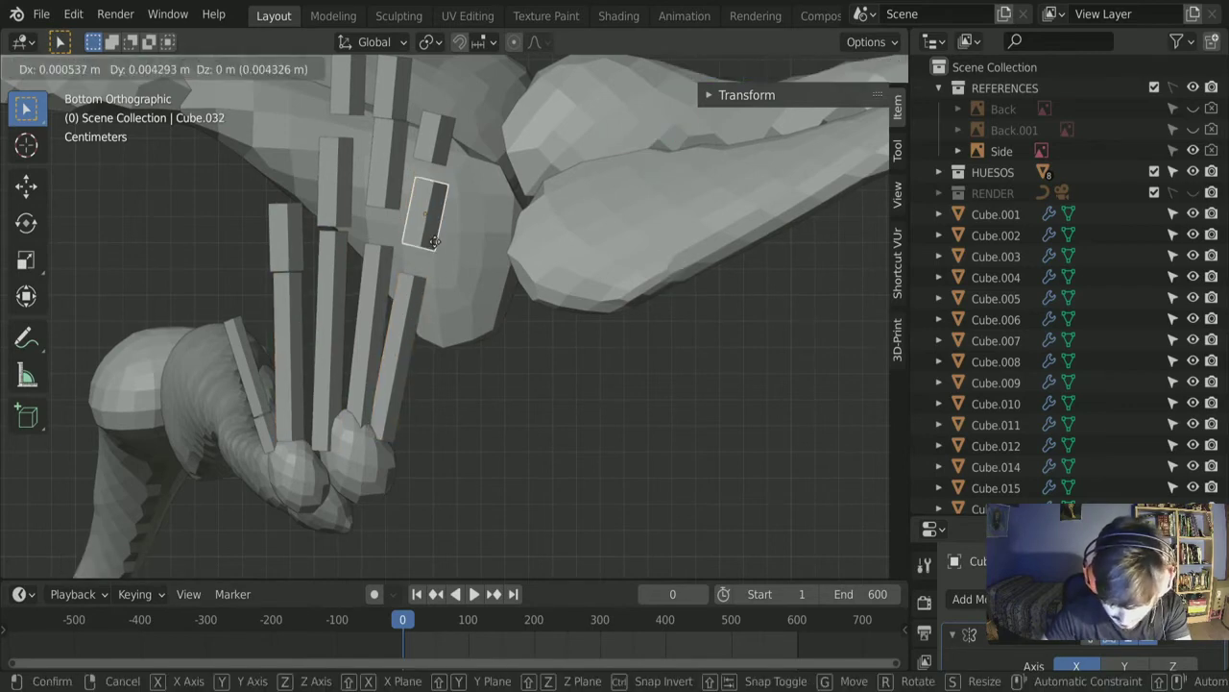
click(462, 276)
key(s)
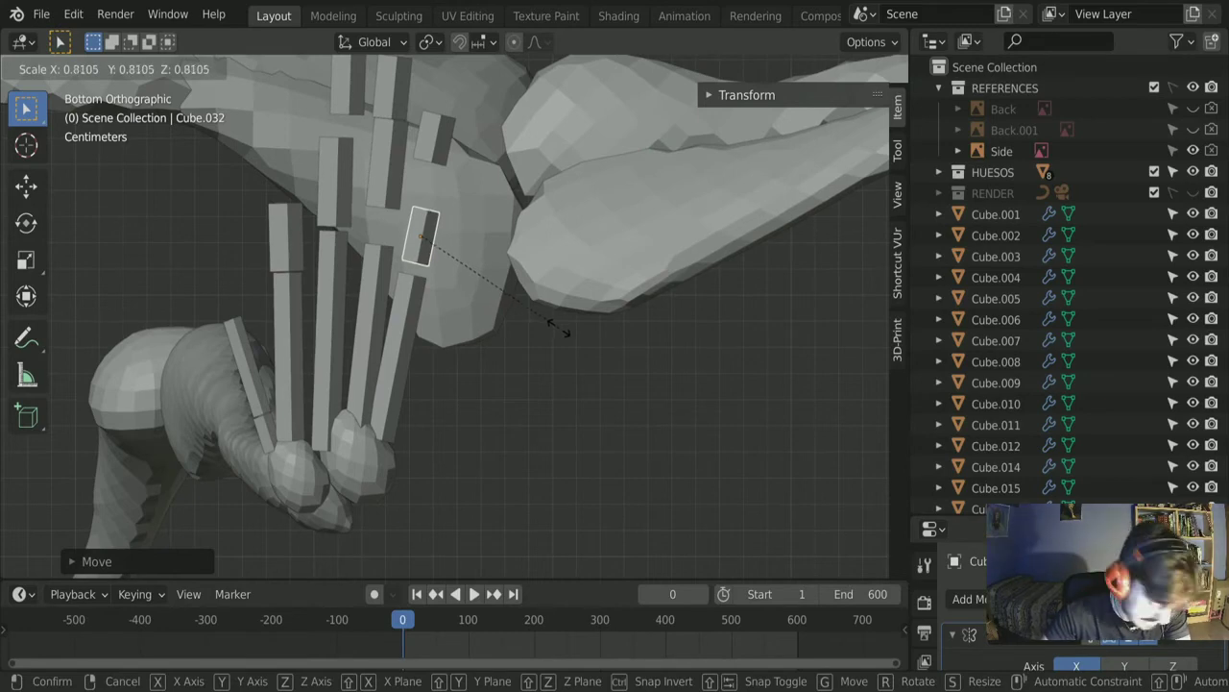
click(557, 328)
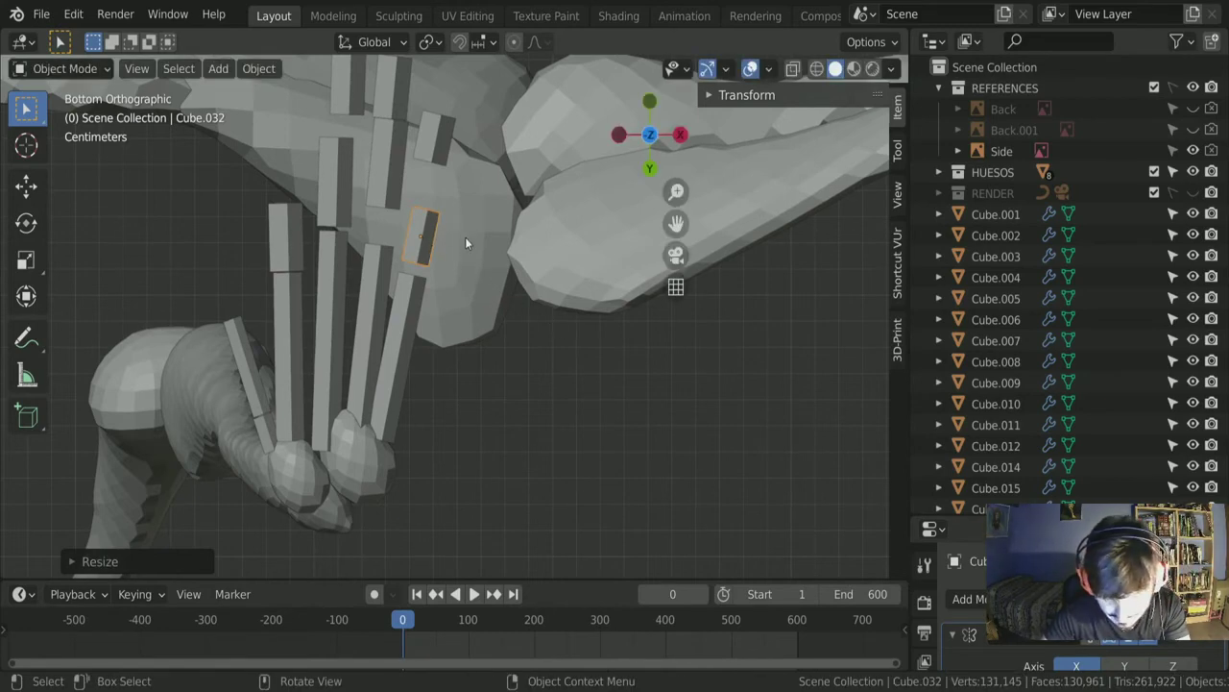
Step: Lengthen the outermost toe's inner segment along global Y and shift it away from overlapping the long bone
key(s)
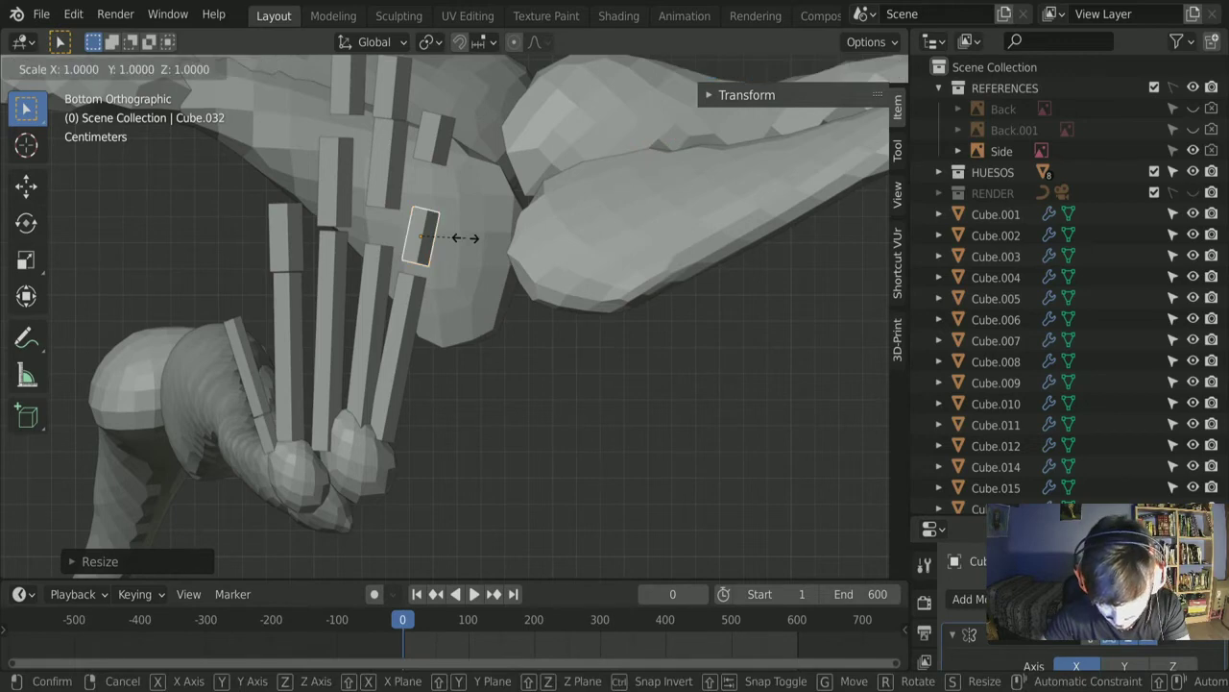
key(x)
key(y)
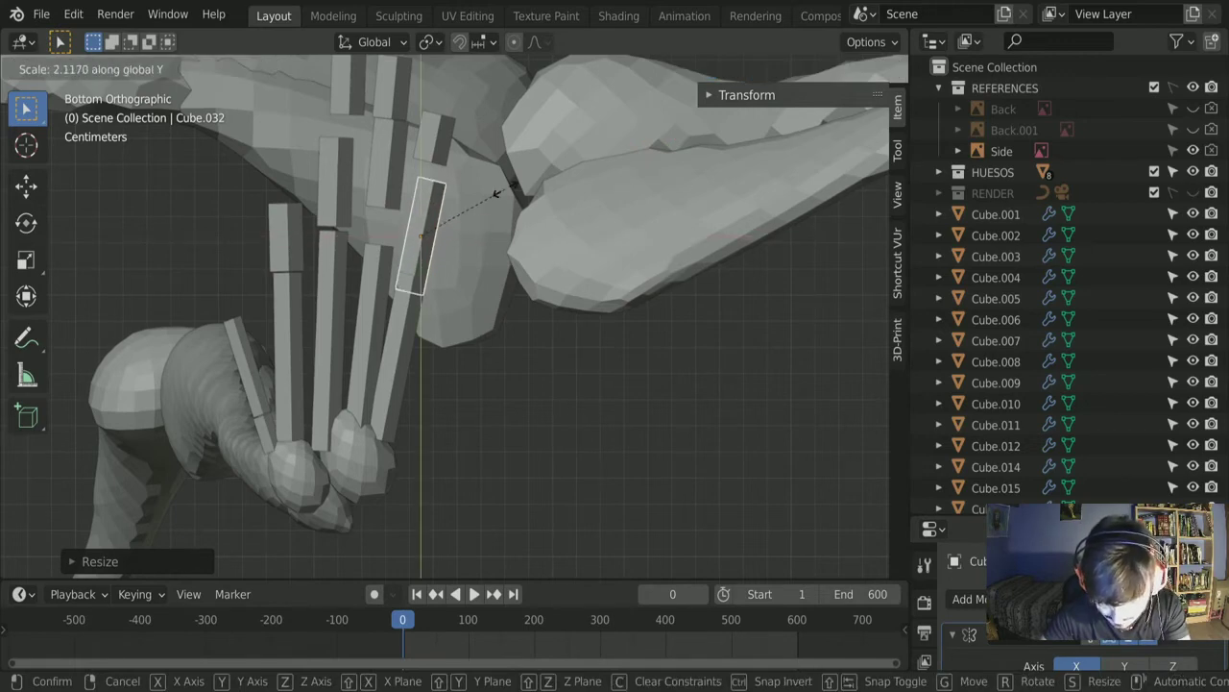
click(491, 200)
key(g)
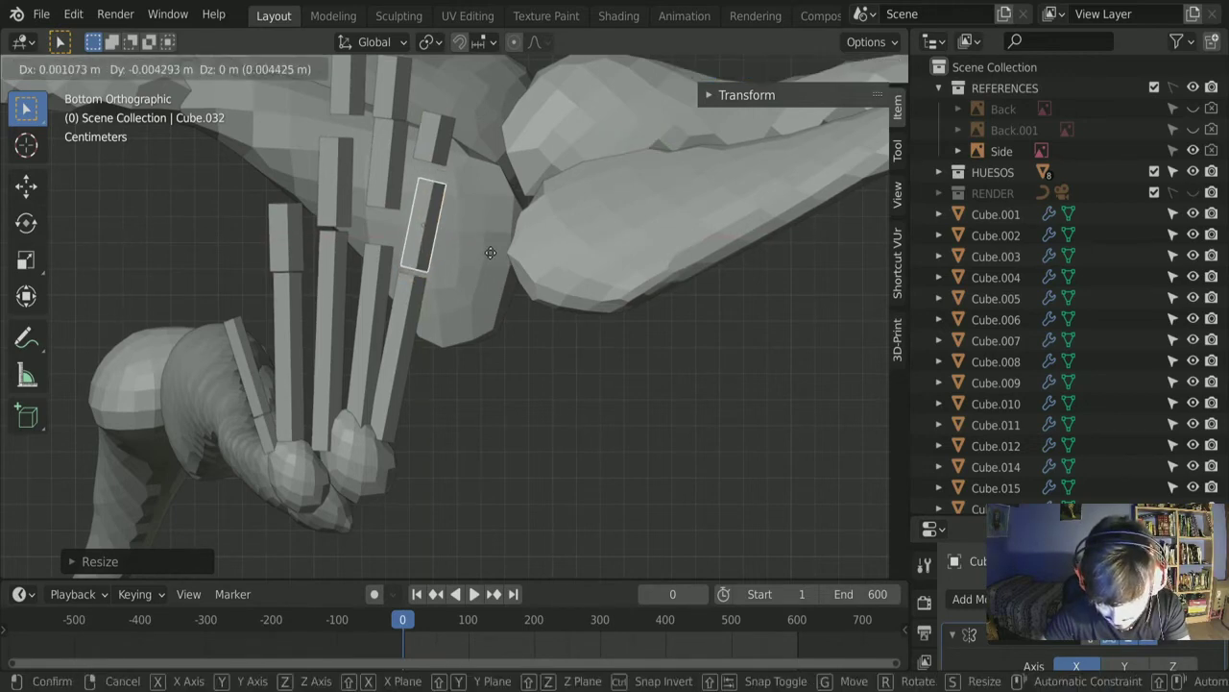
click(490, 252)
Step: Scale the outermost toe's inner segment down slightly and seat it against the end of its long bone
key(s)
click(527, 268)
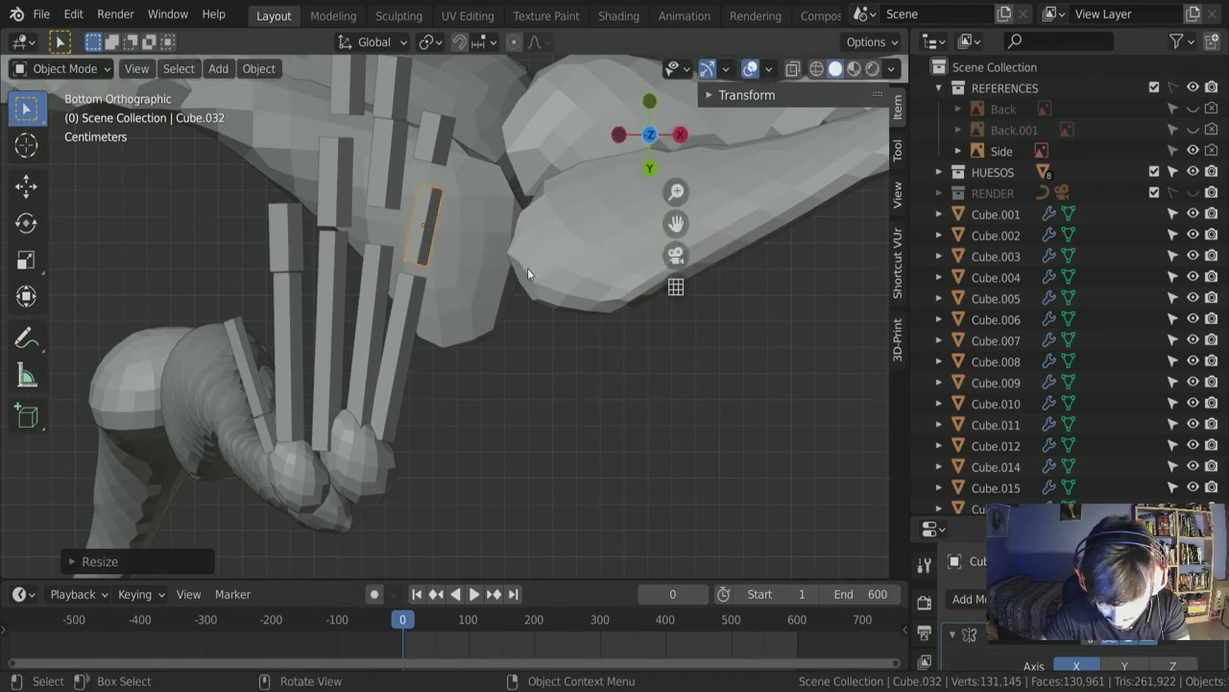
key(g)
click(528, 277)
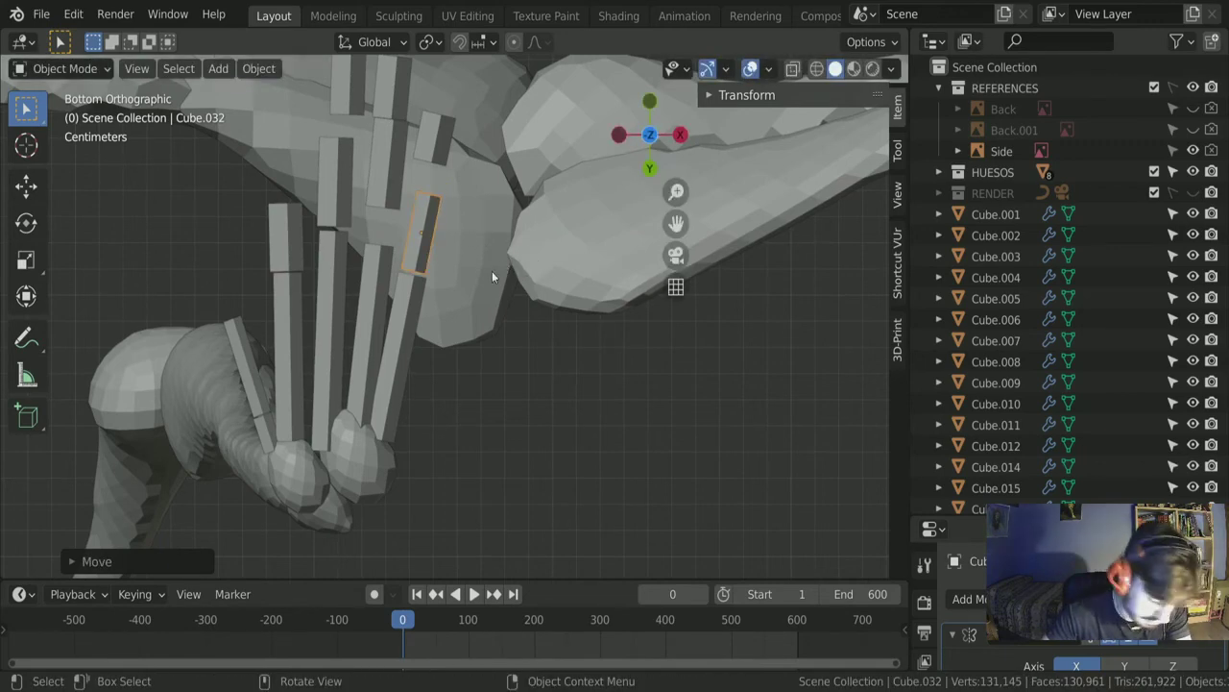
Step: Delete the outermost toe's end segment, lengthen the remaining segment along global Y and realign it with the long bone
shift+click(422, 162)
key(Delete)
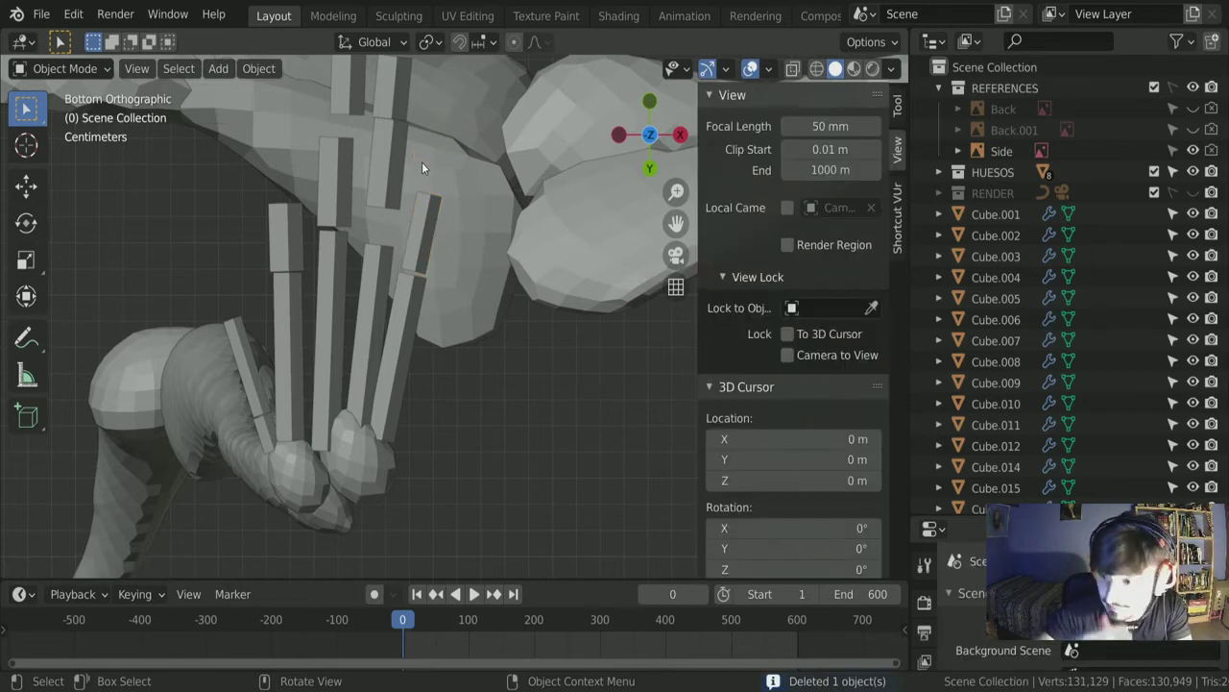
click(415, 214)
key(s)
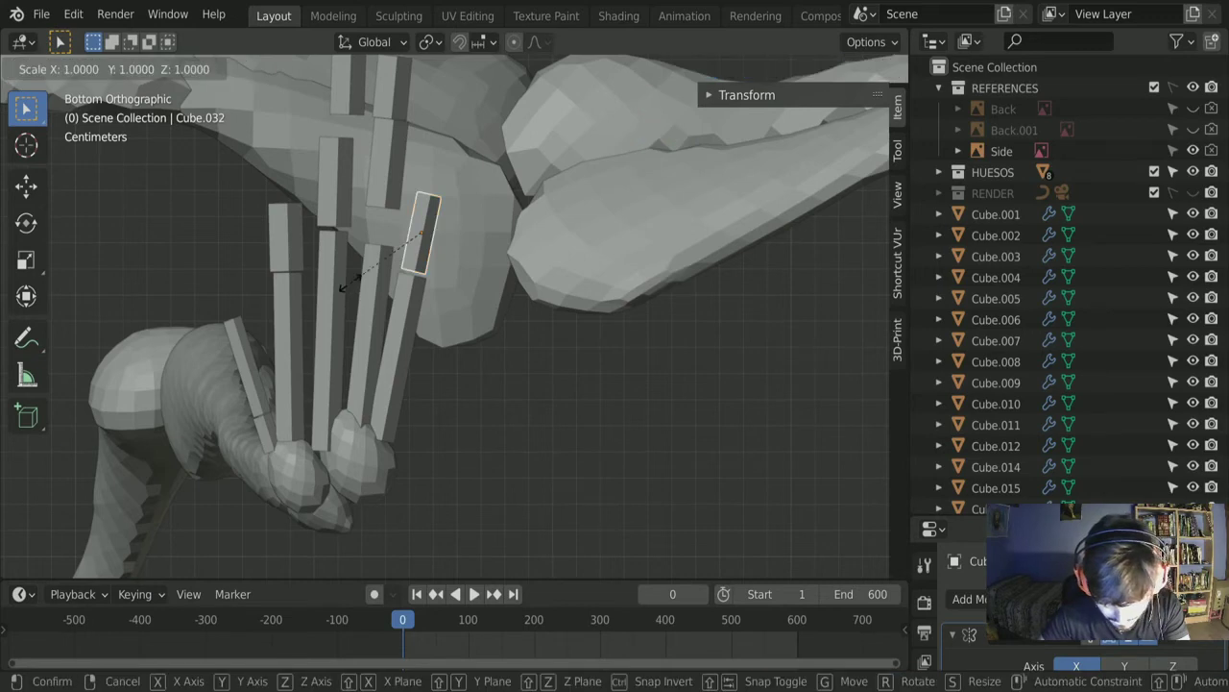
key(y)
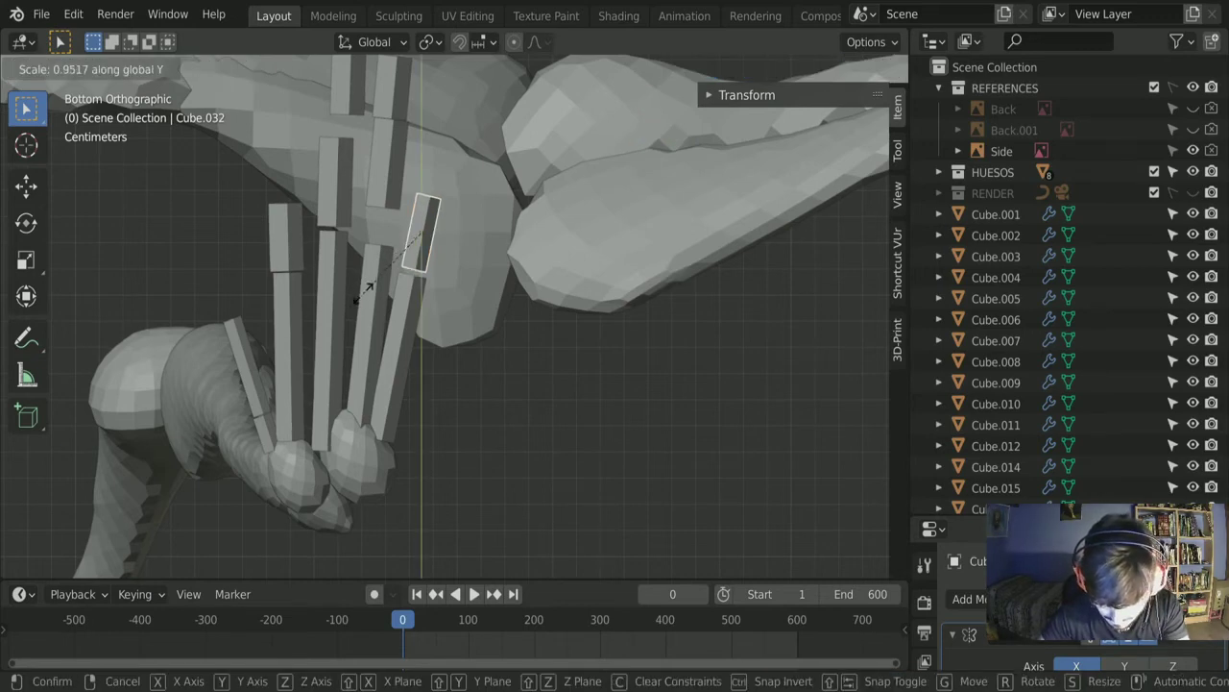
click(343, 322)
key(g)
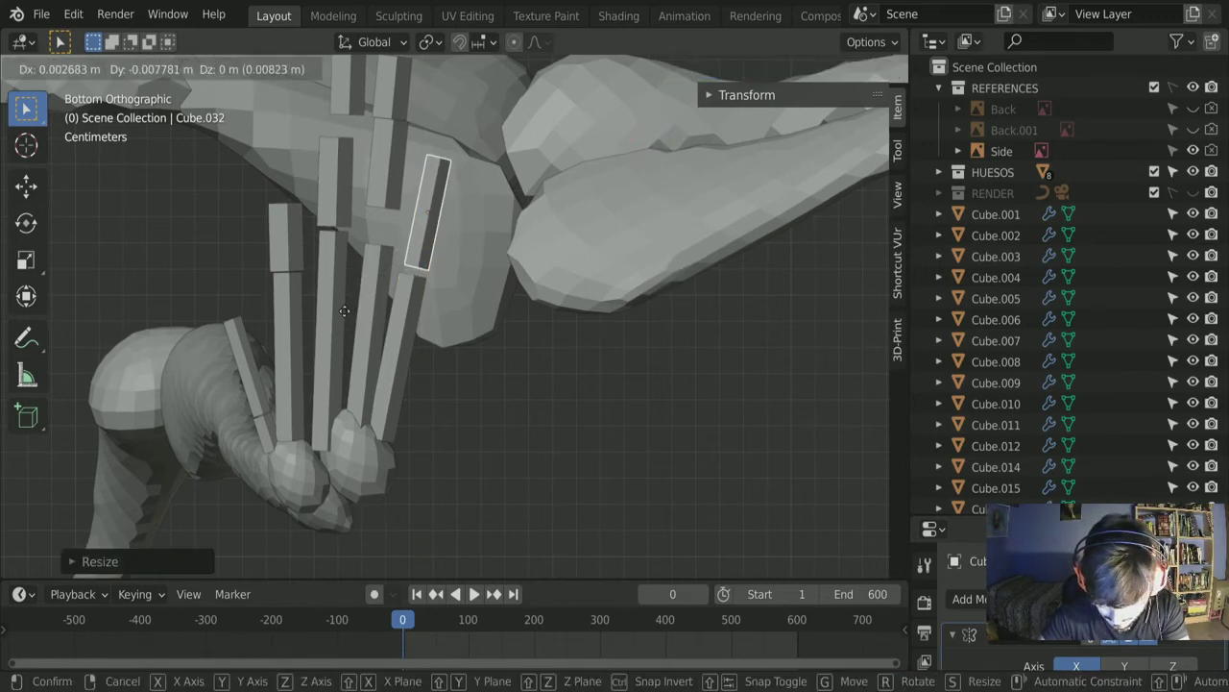
click(341, 312)
Step: Examine the foot bones against the side reference, from below, and from an angled view
scroll(394, 275, down, 4)
scroll(390, 267, up, 4)
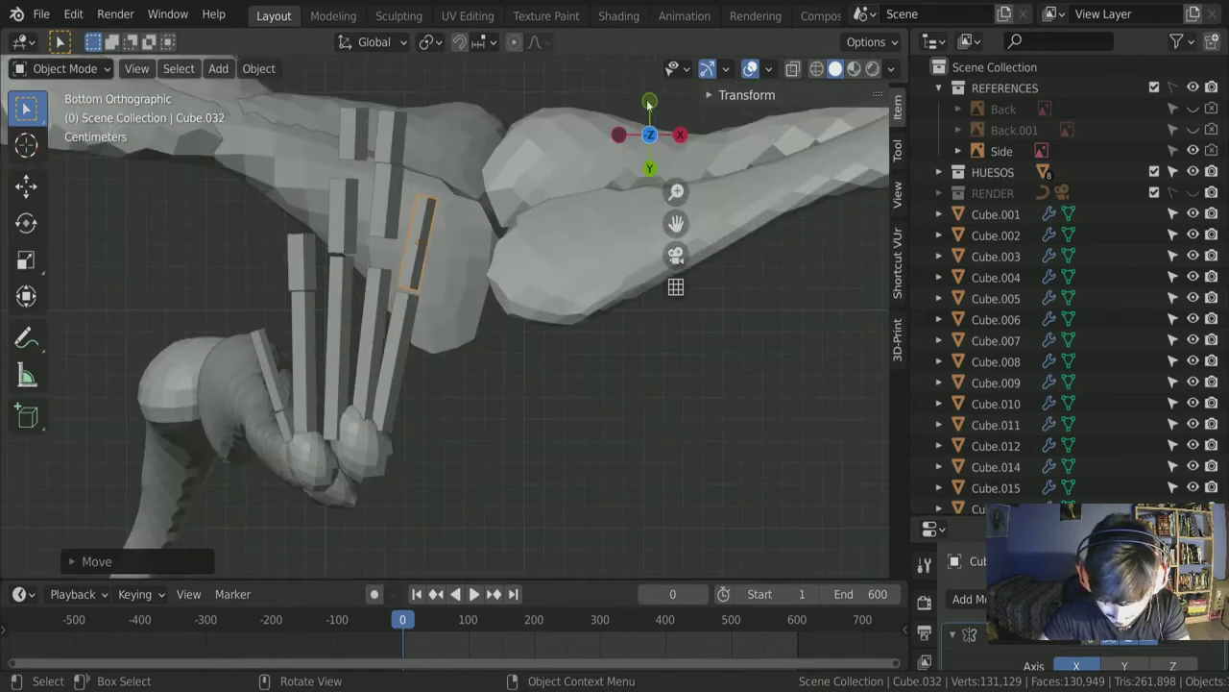
click(680, 136)
scroll(379, 393, up, 5)
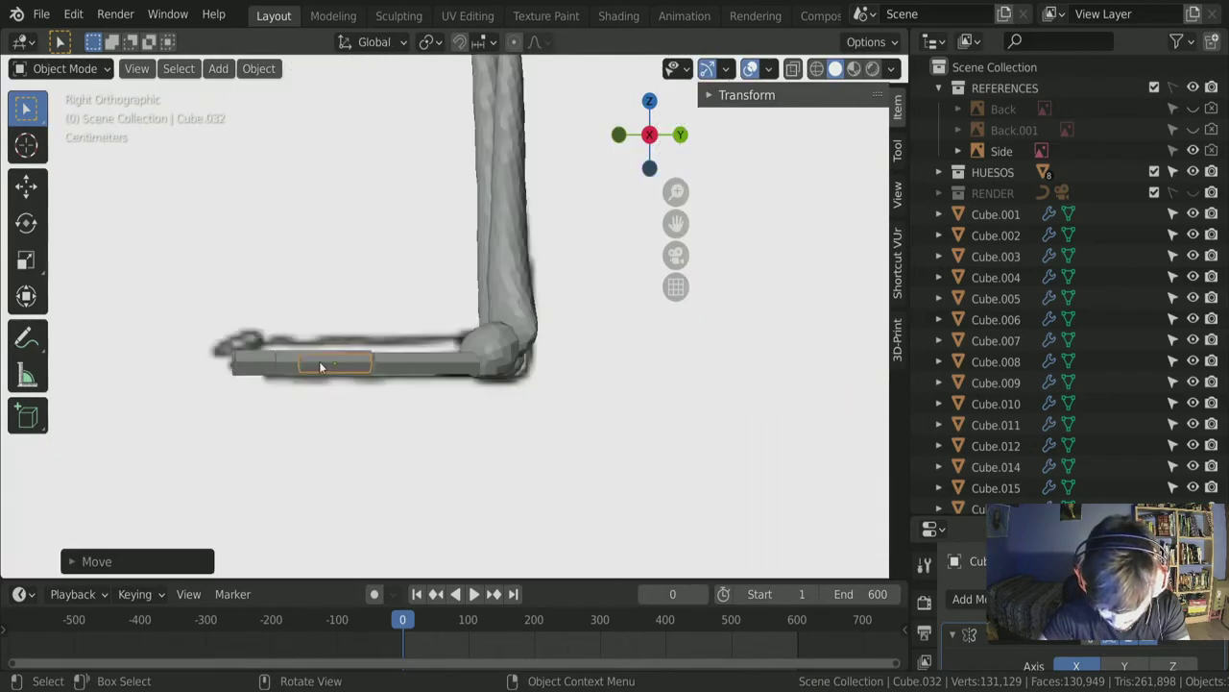
scroll(326, 363, down, 5)
click(649, 169)
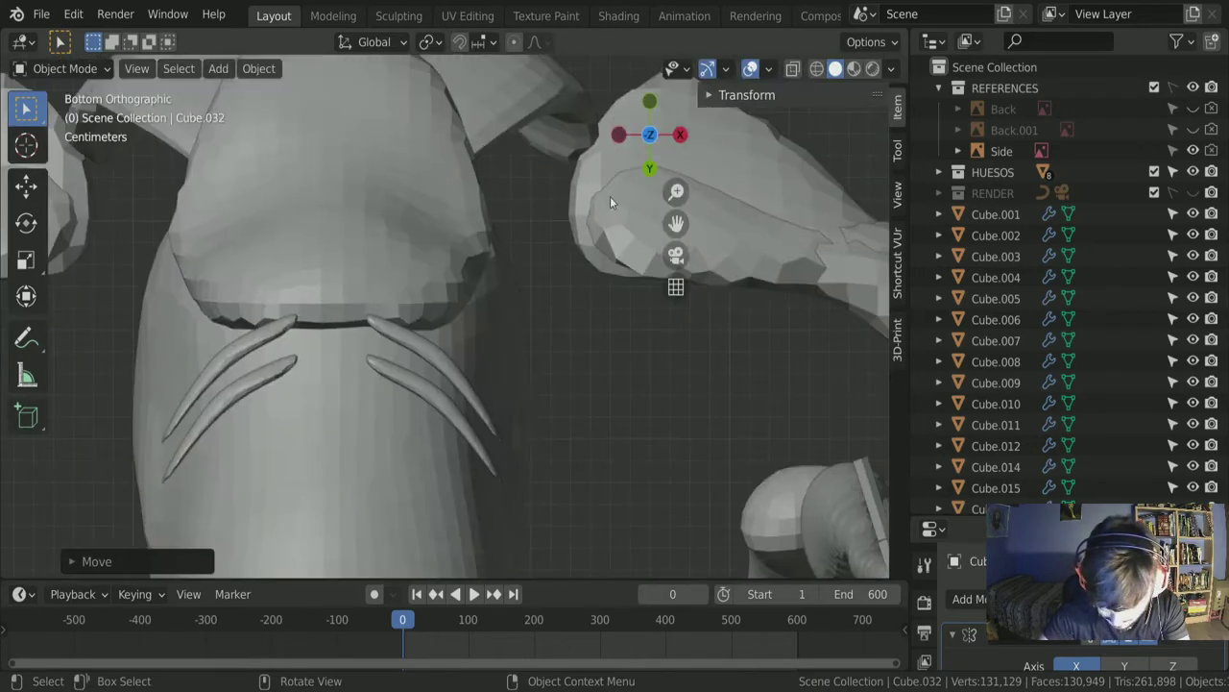
scroll(493, 330, down, 5)
scroll(494, 324, up, 8)
scroll(460, 318, down, 1)
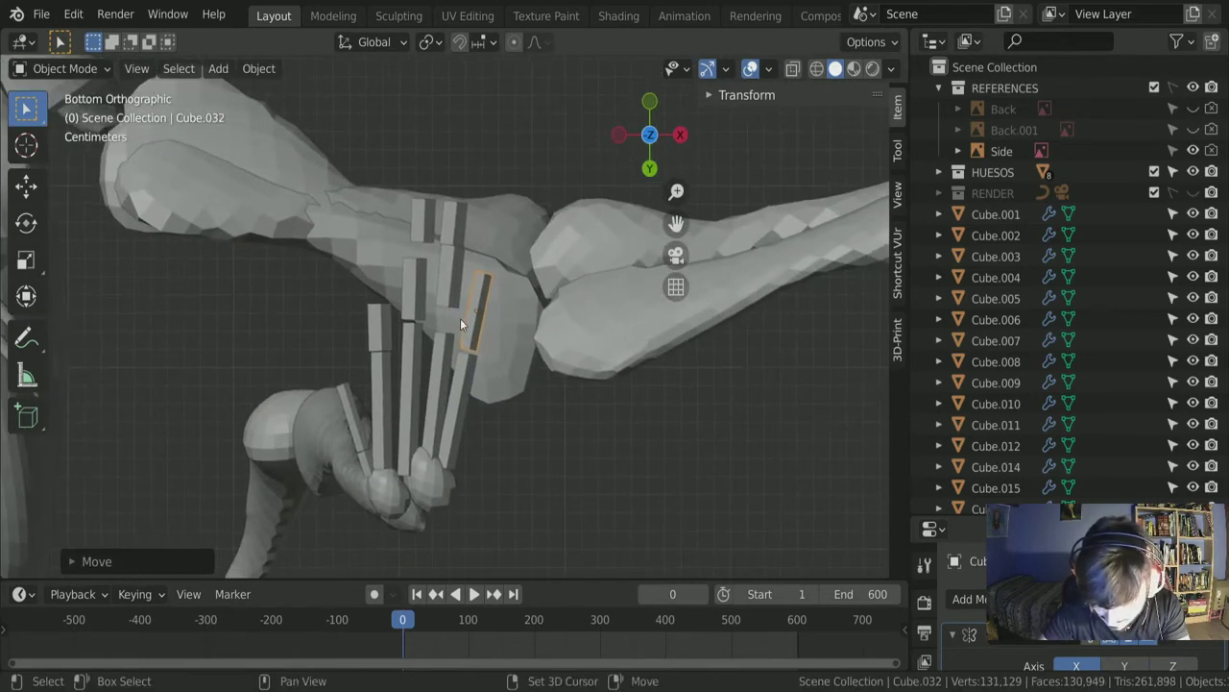
click(482, 350)
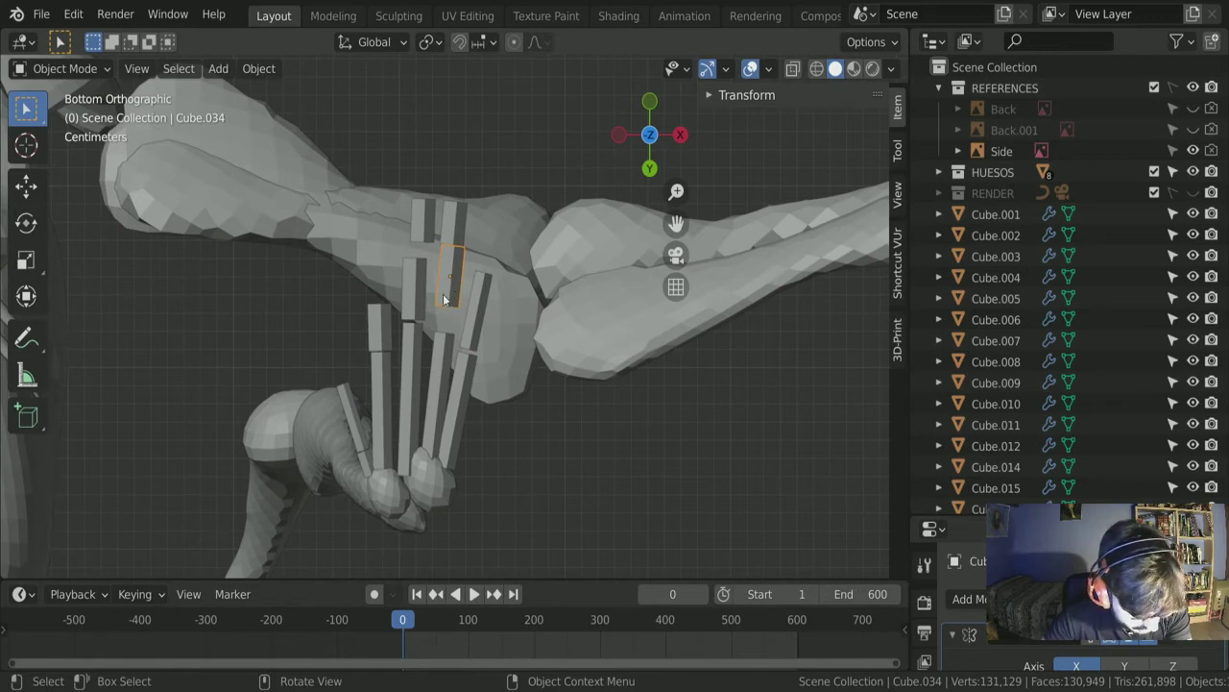
middle_drag(444, 300, 425, 362)
scroll(413, 442, down, 8)
middle_drag(417, 423, 355, 150)
scroll(397, 473, up, 10)
middle_drag(397, 474, 600, 402)
scroll(566, 324, down, 4)
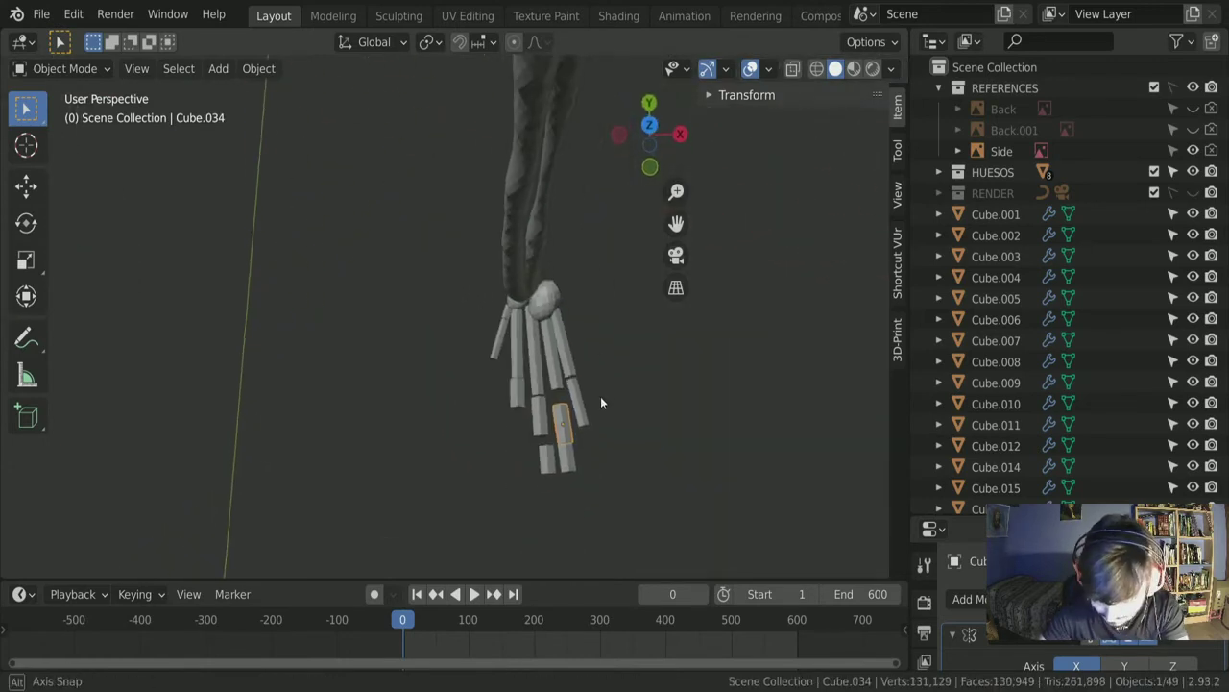
scroll(517, 379, up, 6)
middle_drag(501, 351, 458, 290)
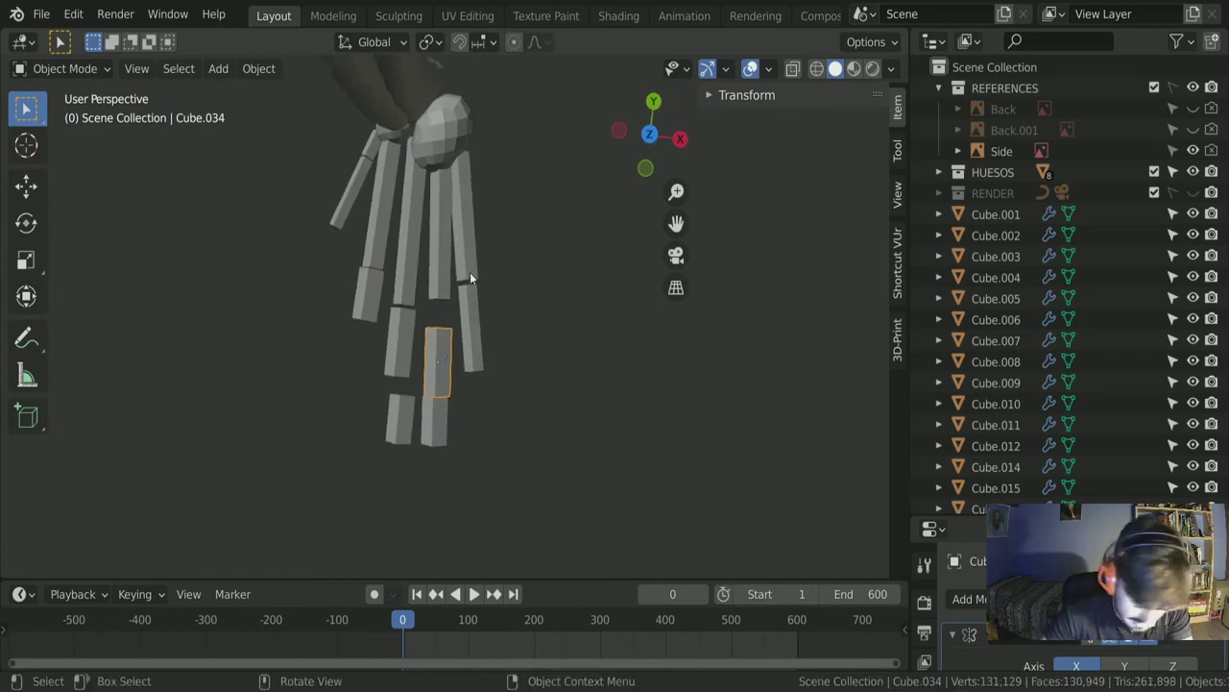
Step: Lengthen the outermost long foot bone along global Y and shift it toward the toe end
click(467, 274)
key(s)
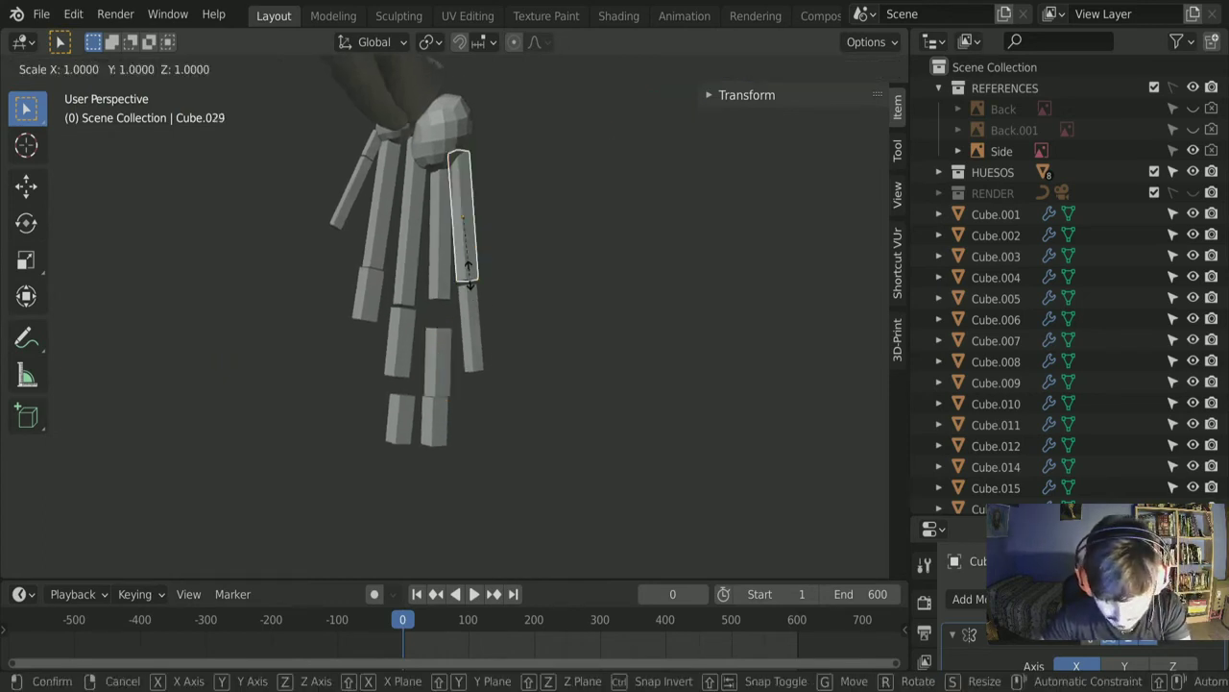
key(y)
click(477, 291)
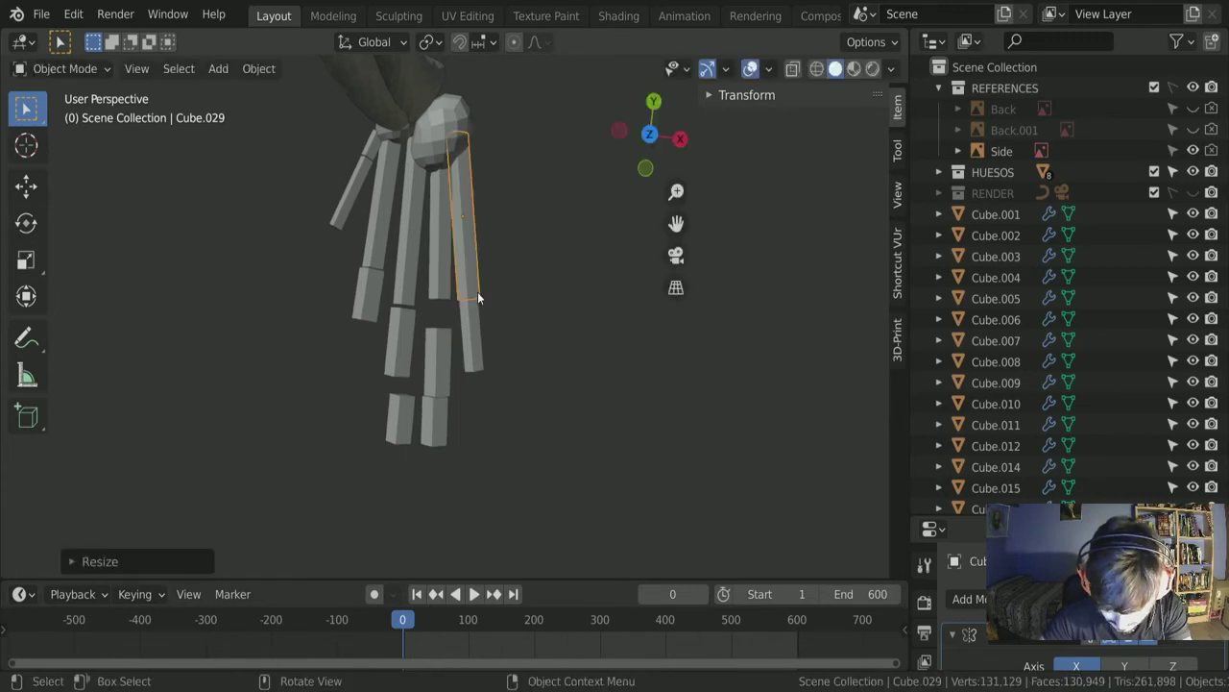
key(shift+d)
click(471, 307)
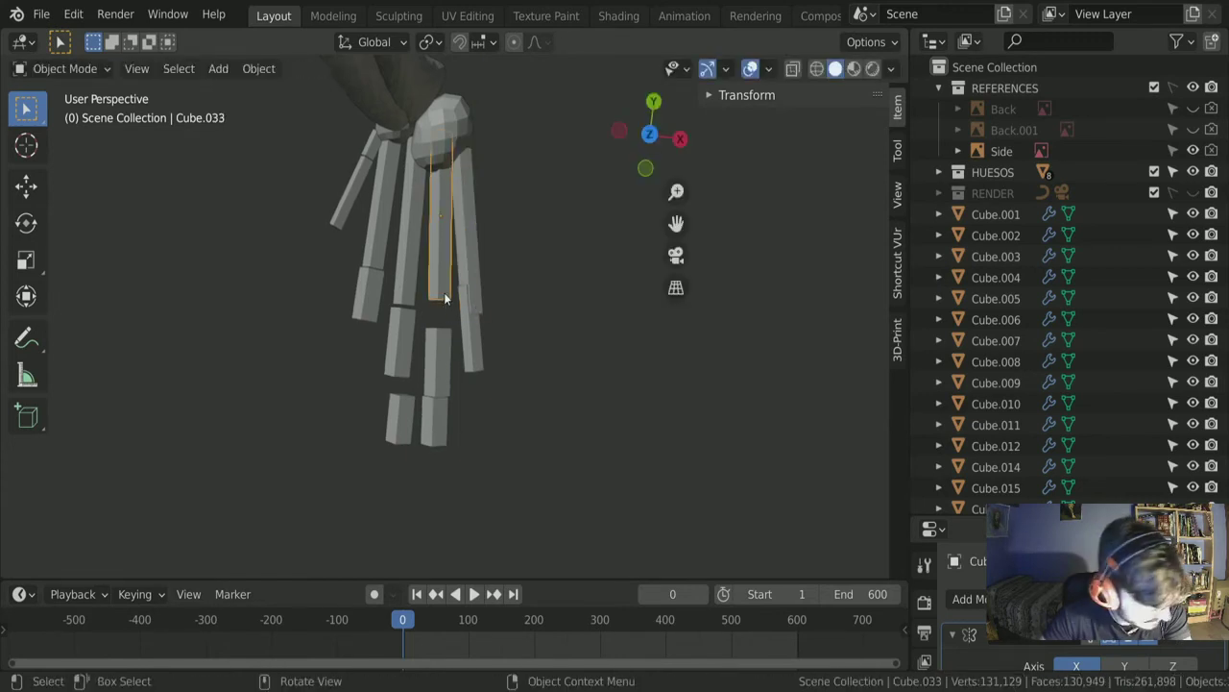
Step: Lengthen the long bone beside the outermost one along global Y and move it toward its toe segment
key(s)
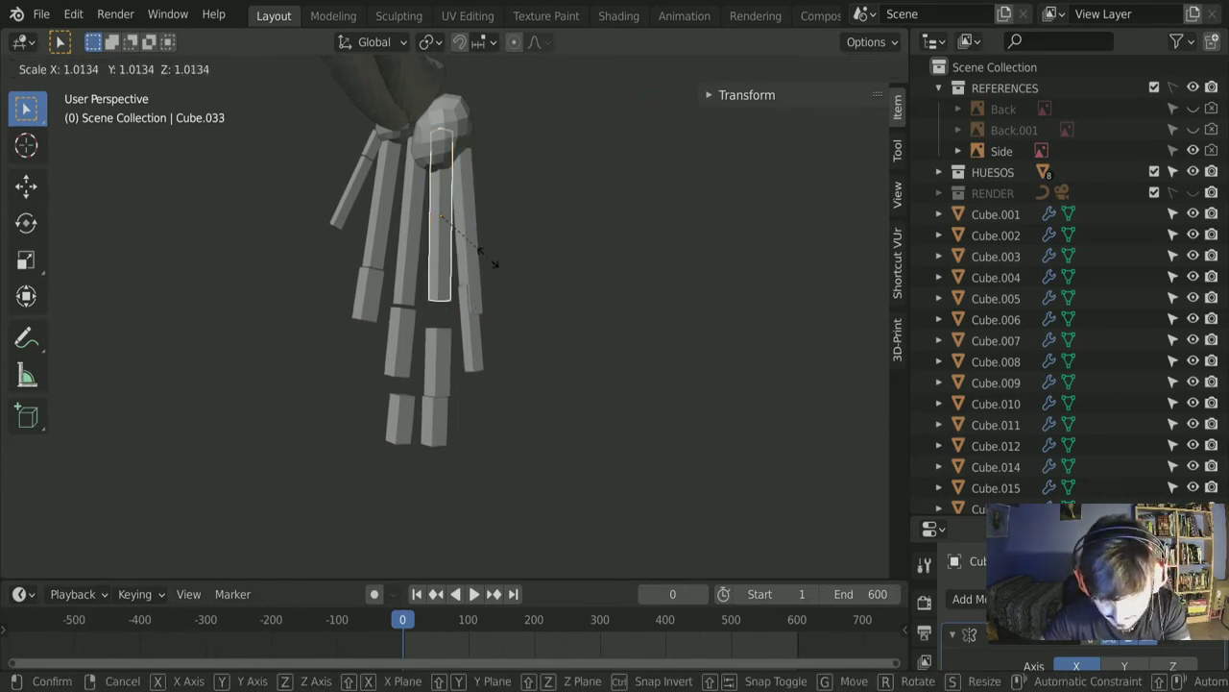
key(y)
click(495, 265)
key(g)
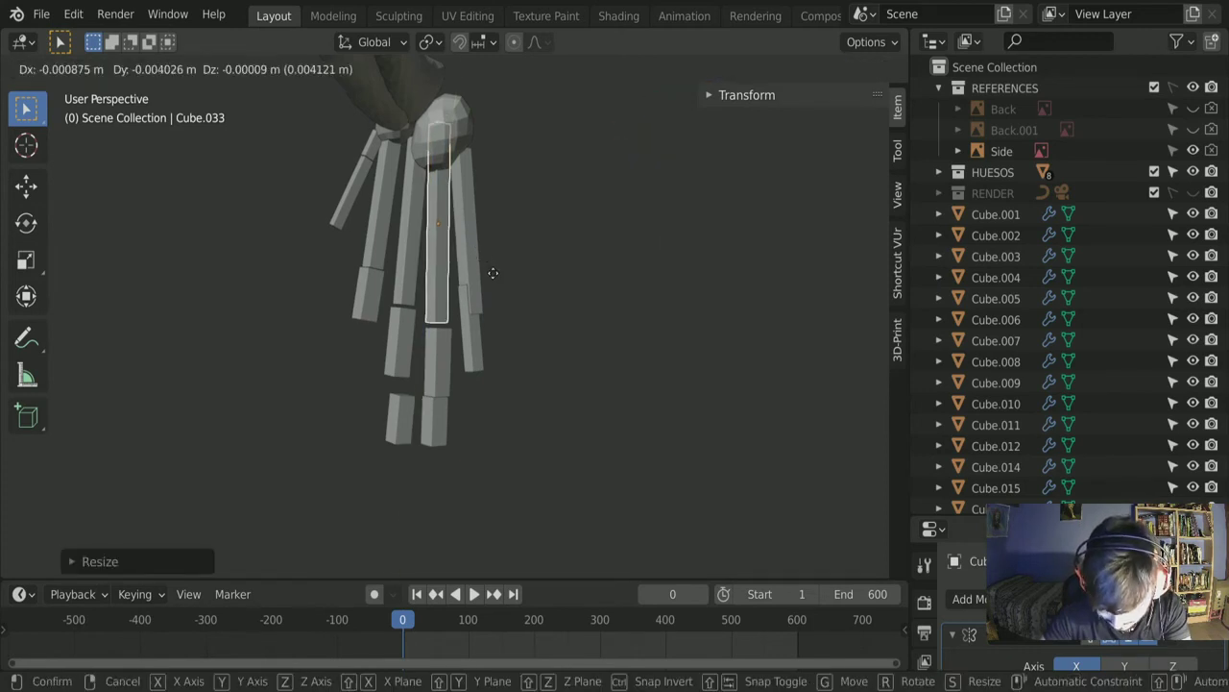
click(480, 281)
Step: Reposition the outermost long foot bone so its upper end sits close against the ankle
click(476, 280)
key(g)
click(477, 292)
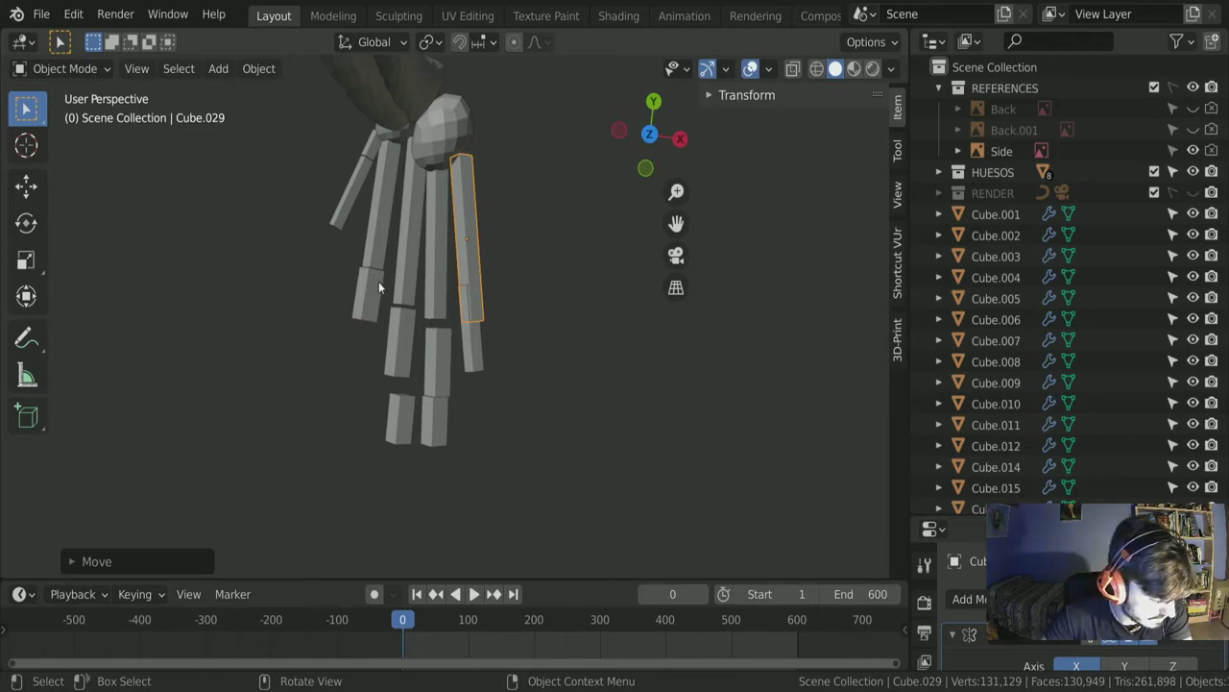
key(g)
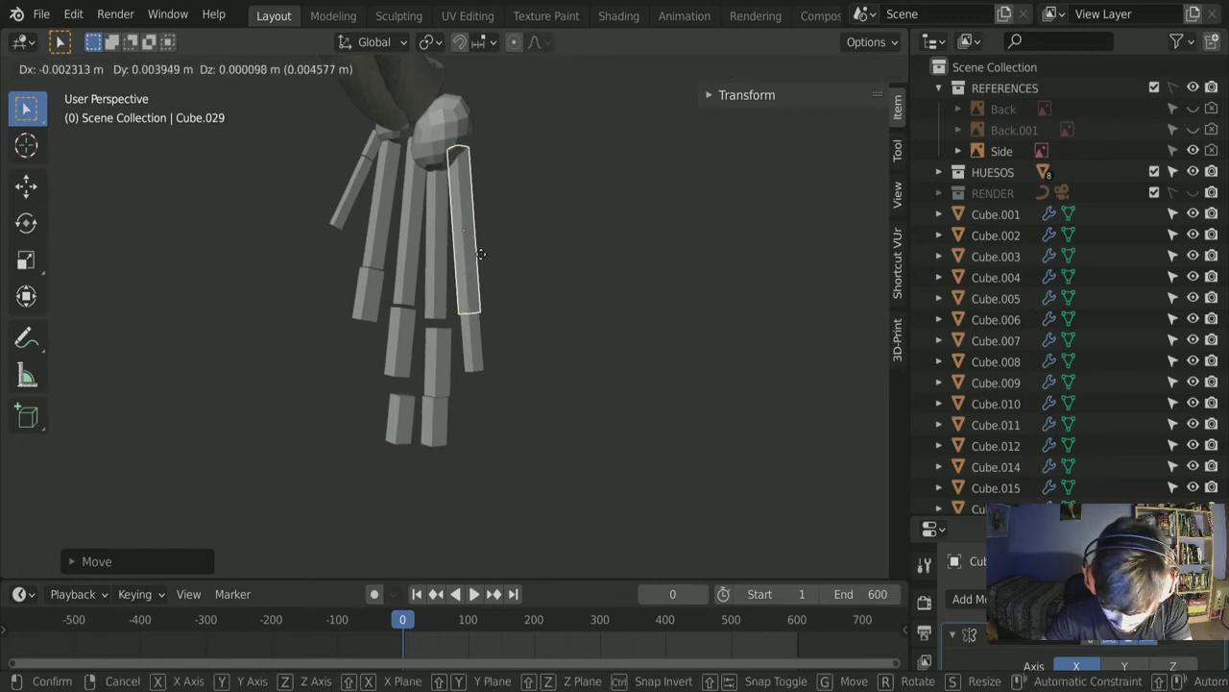
click(463, 259)
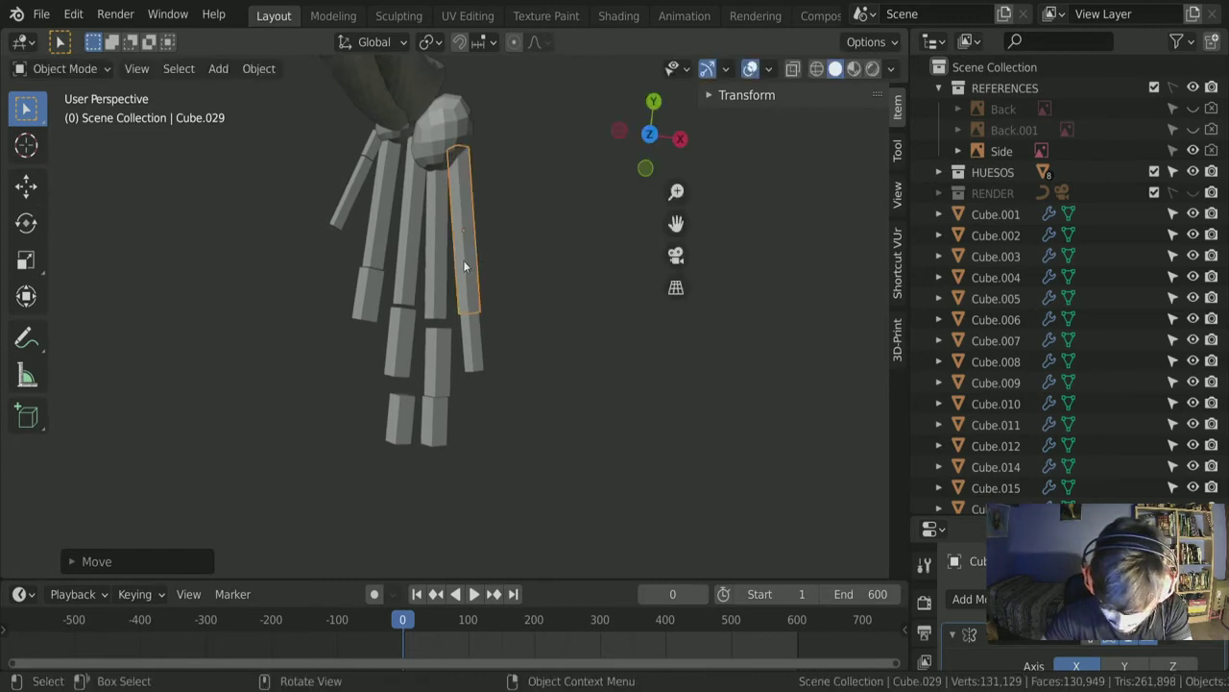
Step: Move the outermost toe segment to the end of its long bone and rotate it to run straighter
click(478, 351)
key(g)
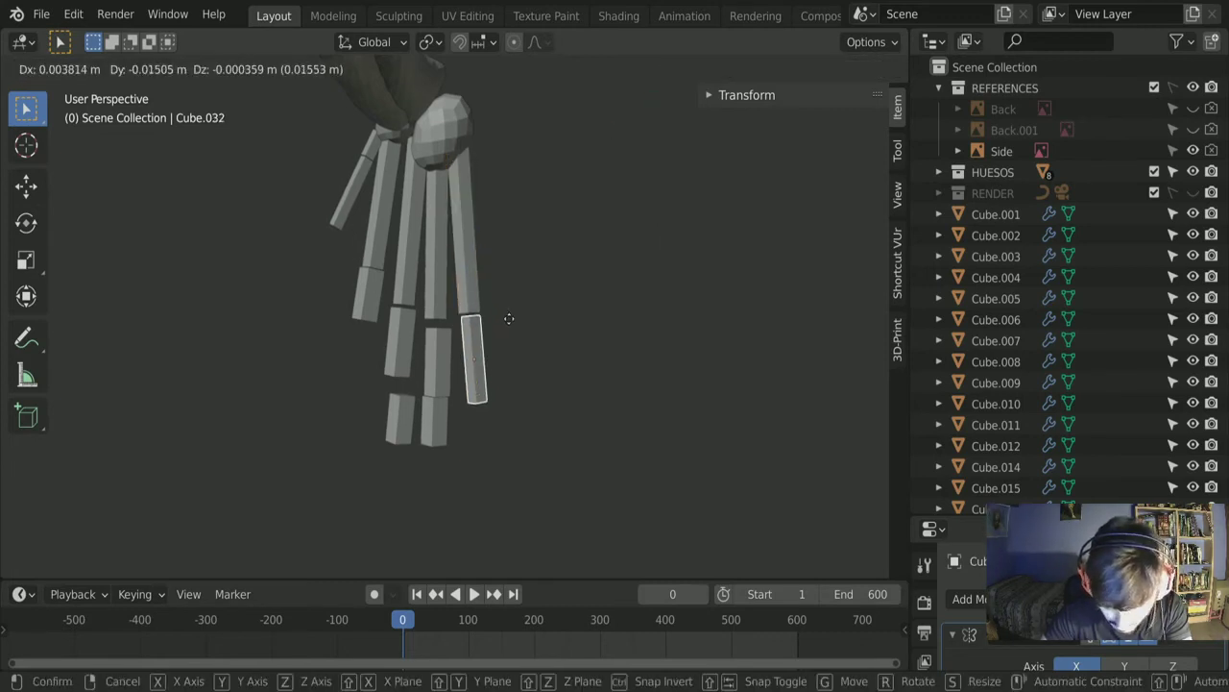
click(510, 316)
key(r)
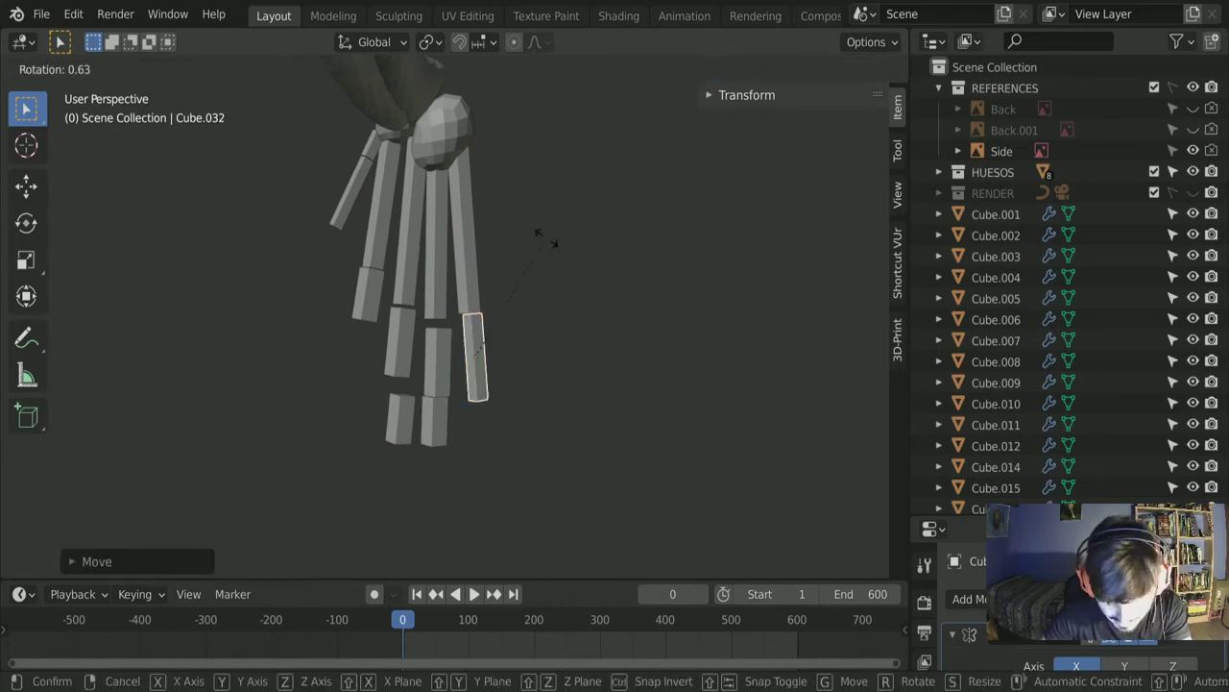
click(553, 248)
key(g)
click(550, 255)
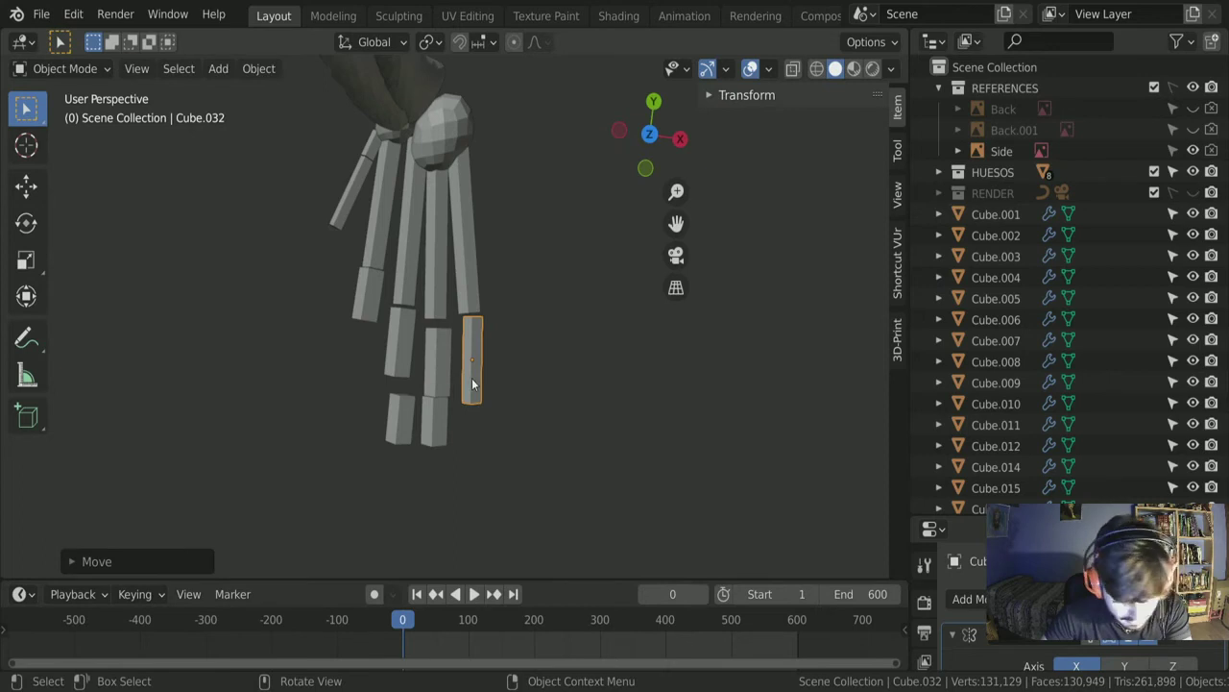
Step: Shorten the outermost toe segment along global Y and move it up against its long bone
key(s)
key(y)
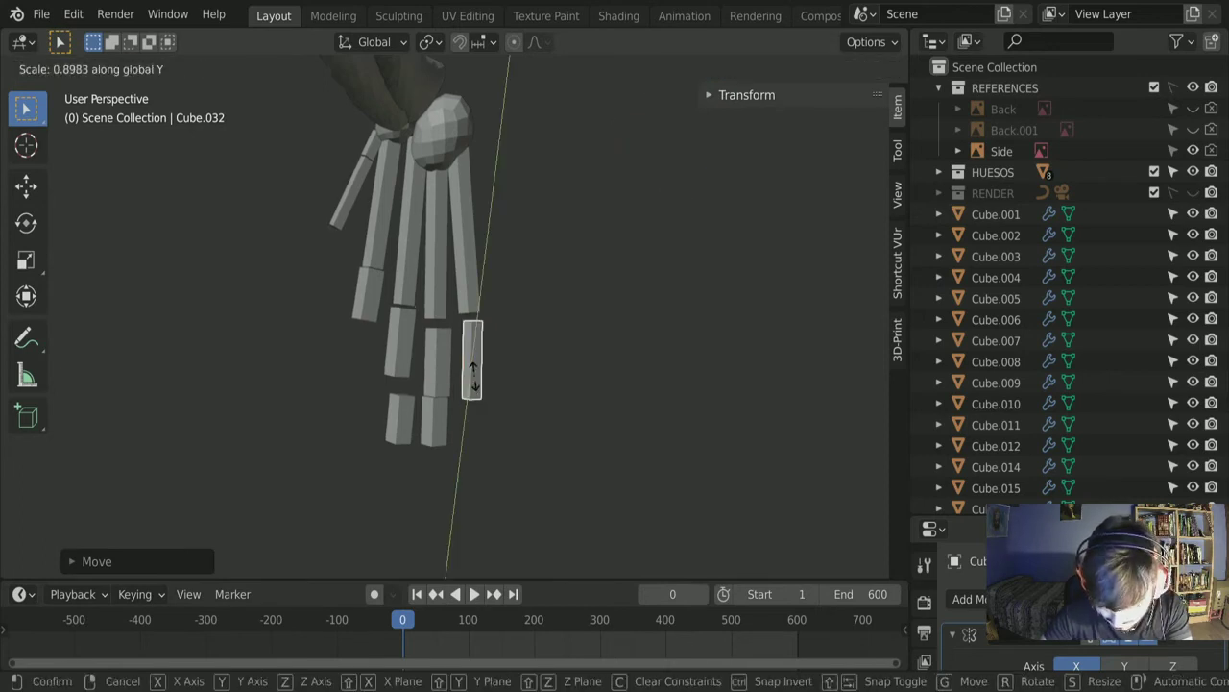
click(473, 382)
key(g)
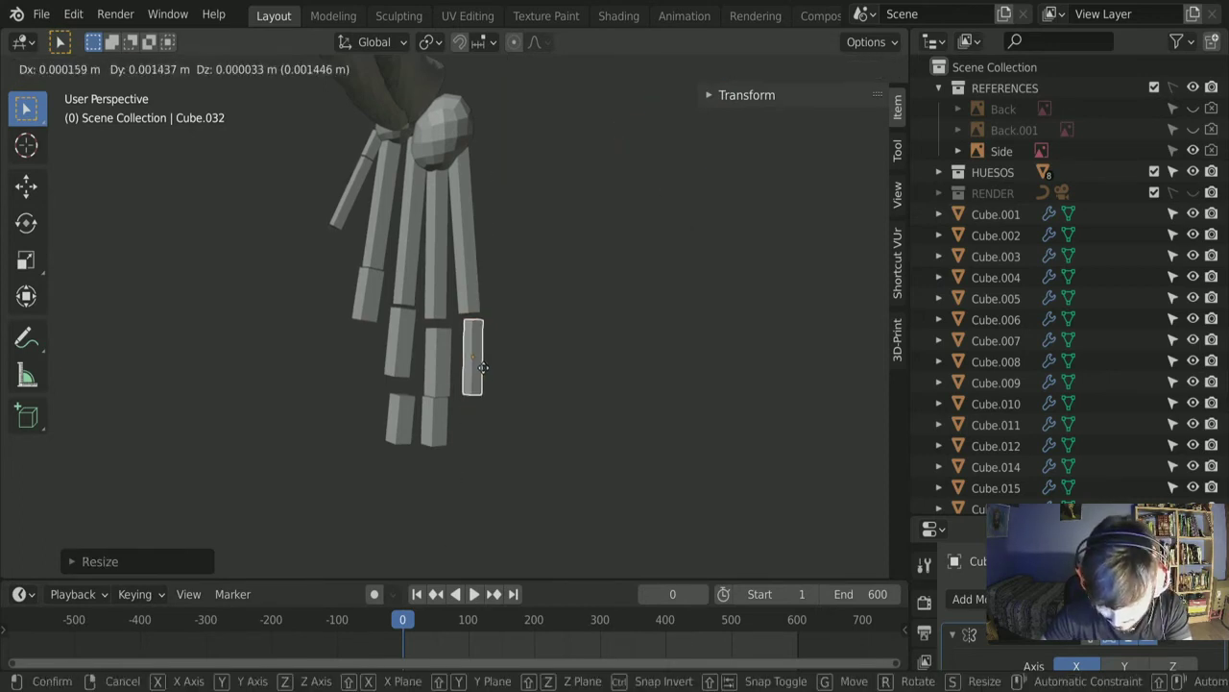
click(454, 368)
Step: Delete the five wide toe segments below the long foot bones, keeping only the outermost, slimmer toe segment
click(449, 367)
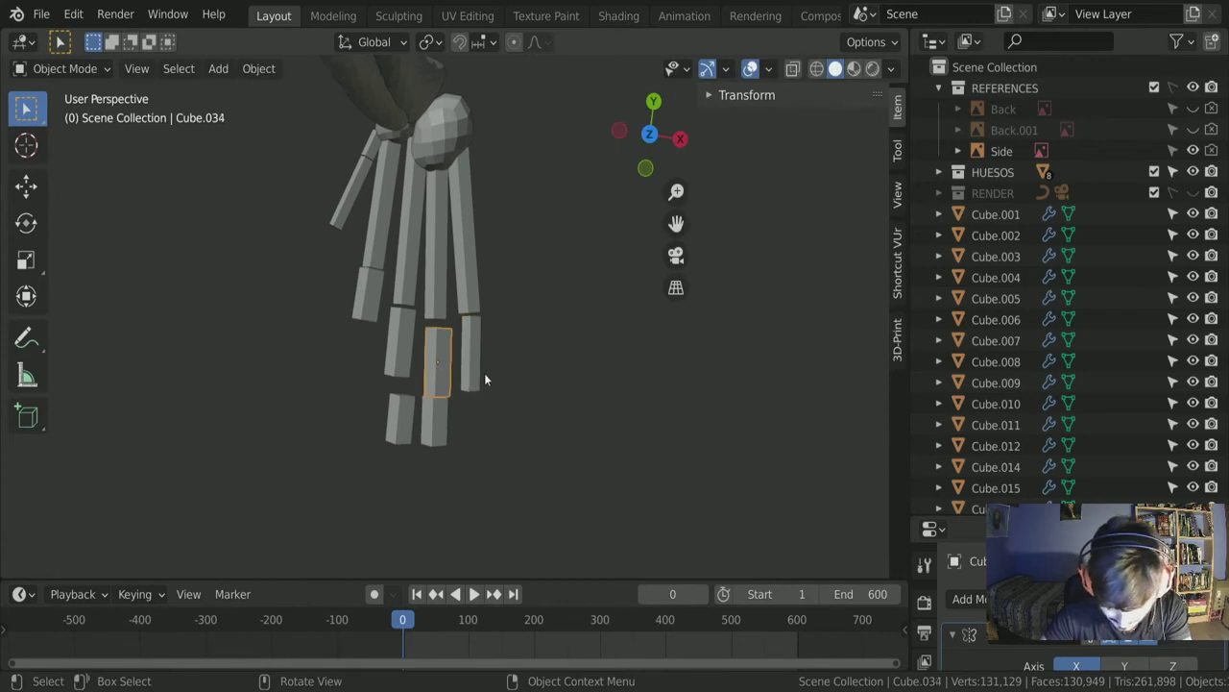
shift+click(400, 353)
shift+click(401, 420)
shift+click(434, 422)
shift+click(366, 291)
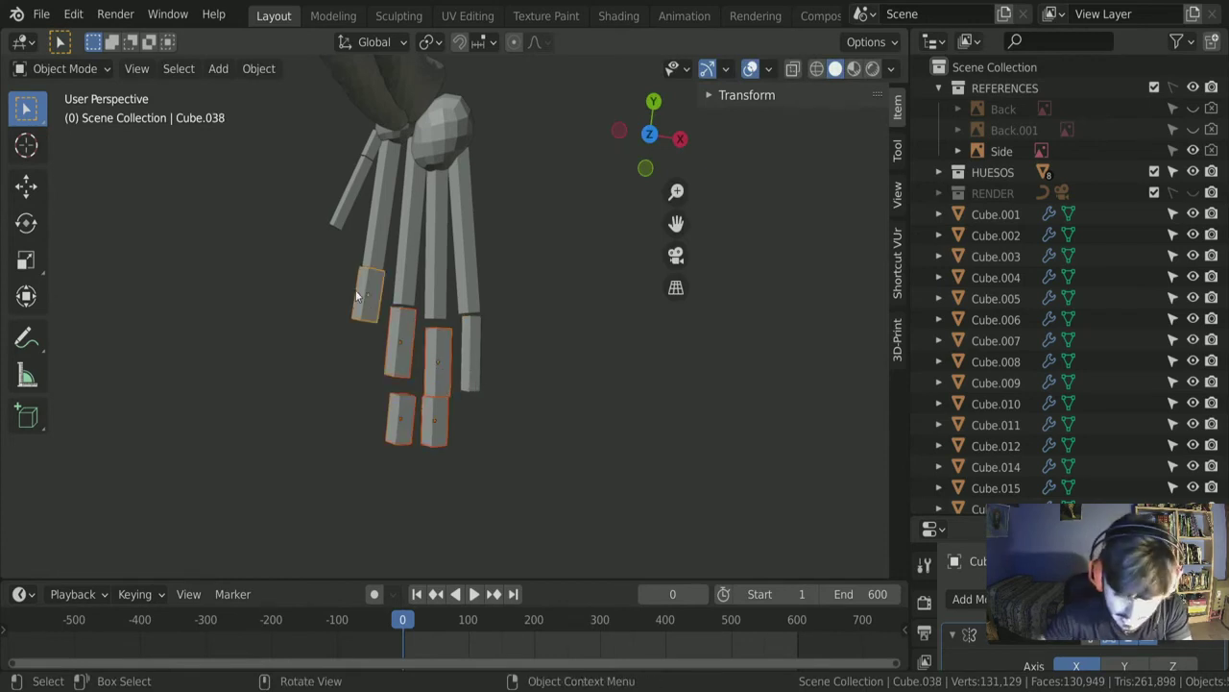
key(Delete)
Step: Duplicate the outermost toe segment three times, placing one copy at the lower end of each neighbouring long foot bone
click(471, 353)
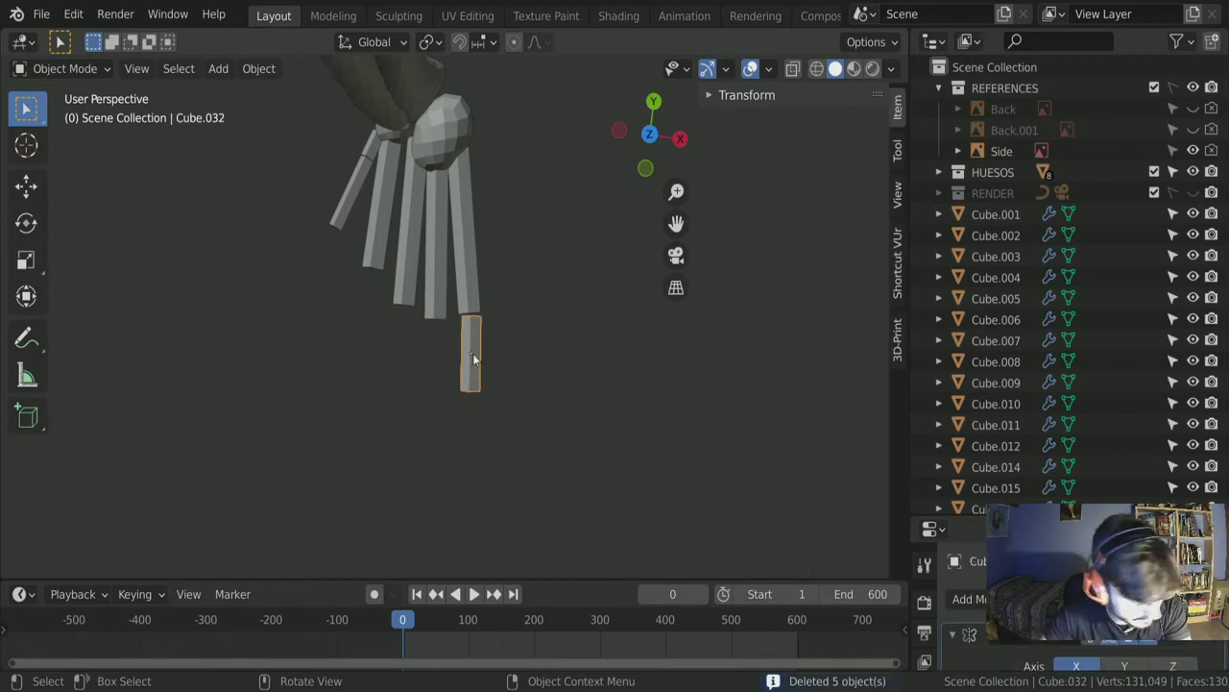
key(shift+d)
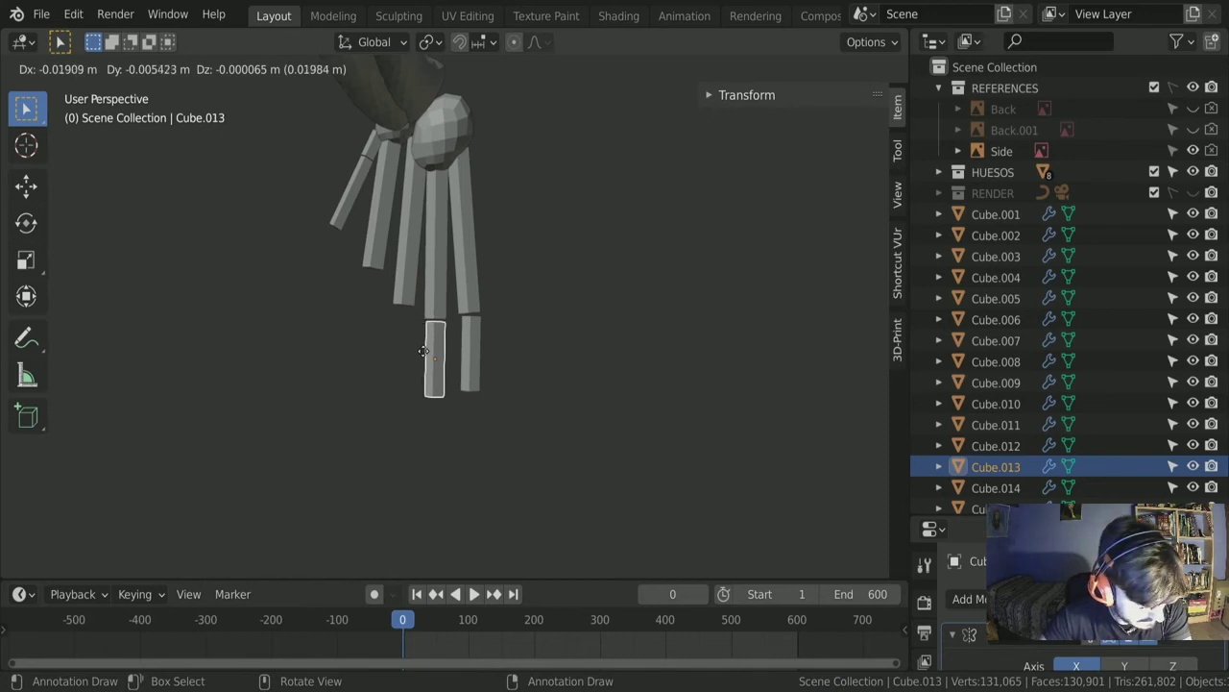
click(424, 352)
key(shift+d)
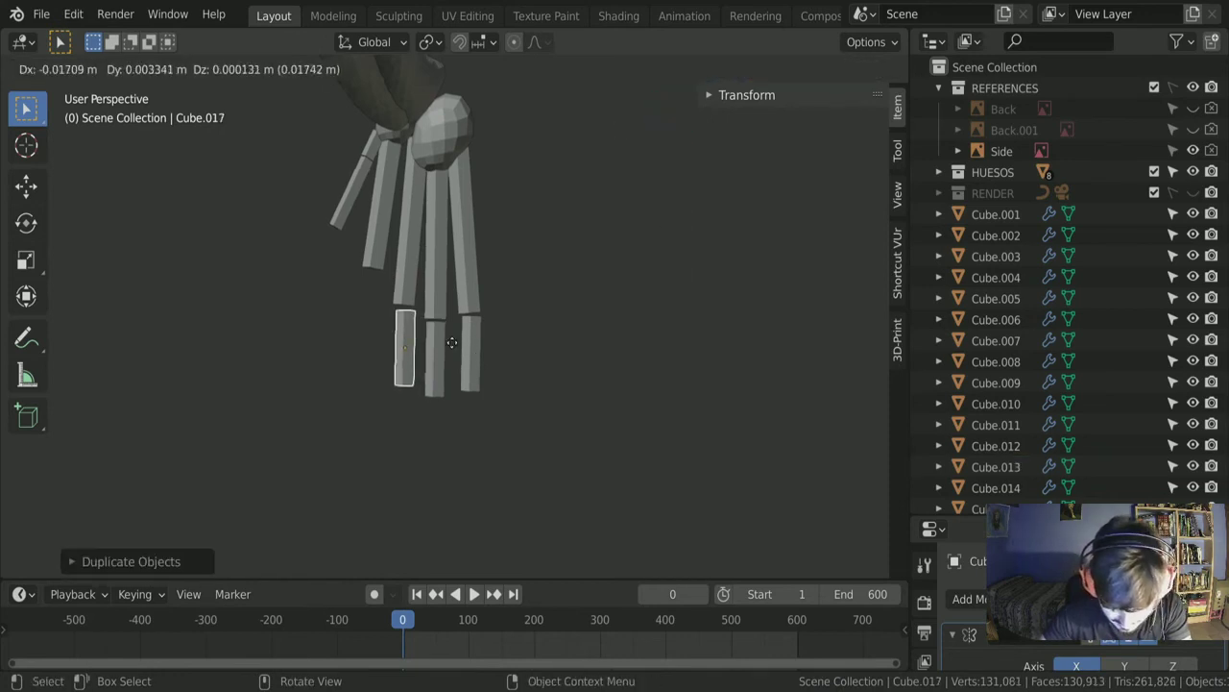
click(449, 341)
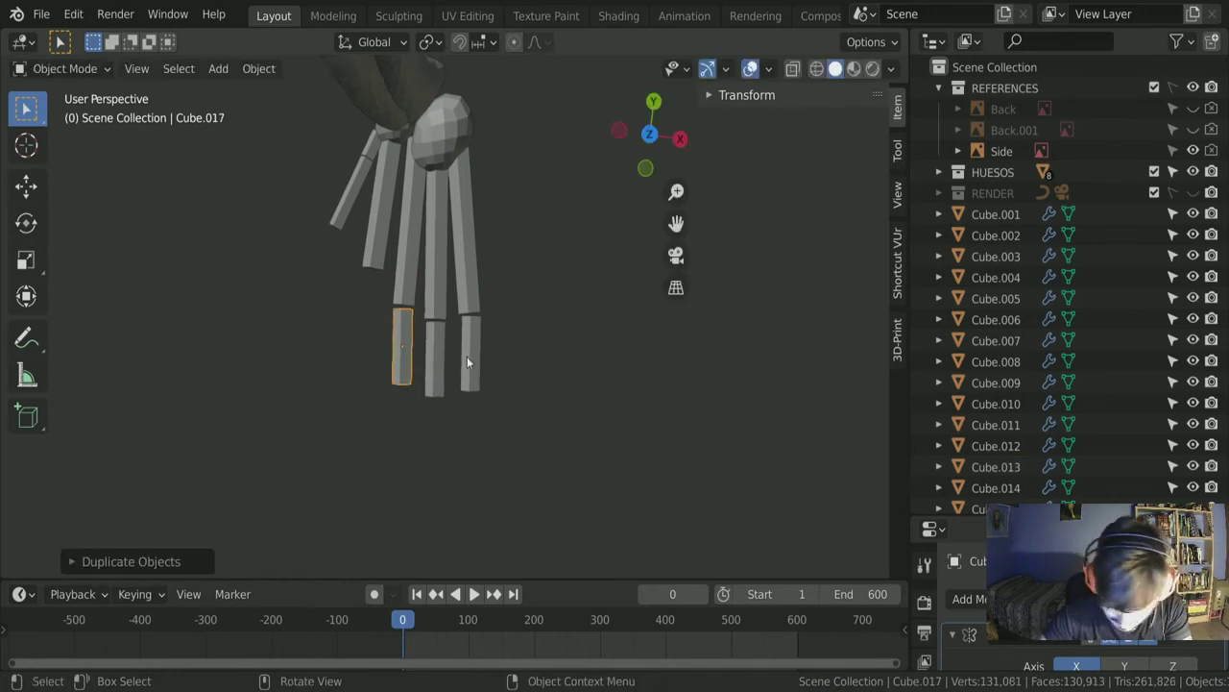
key(shift+d)
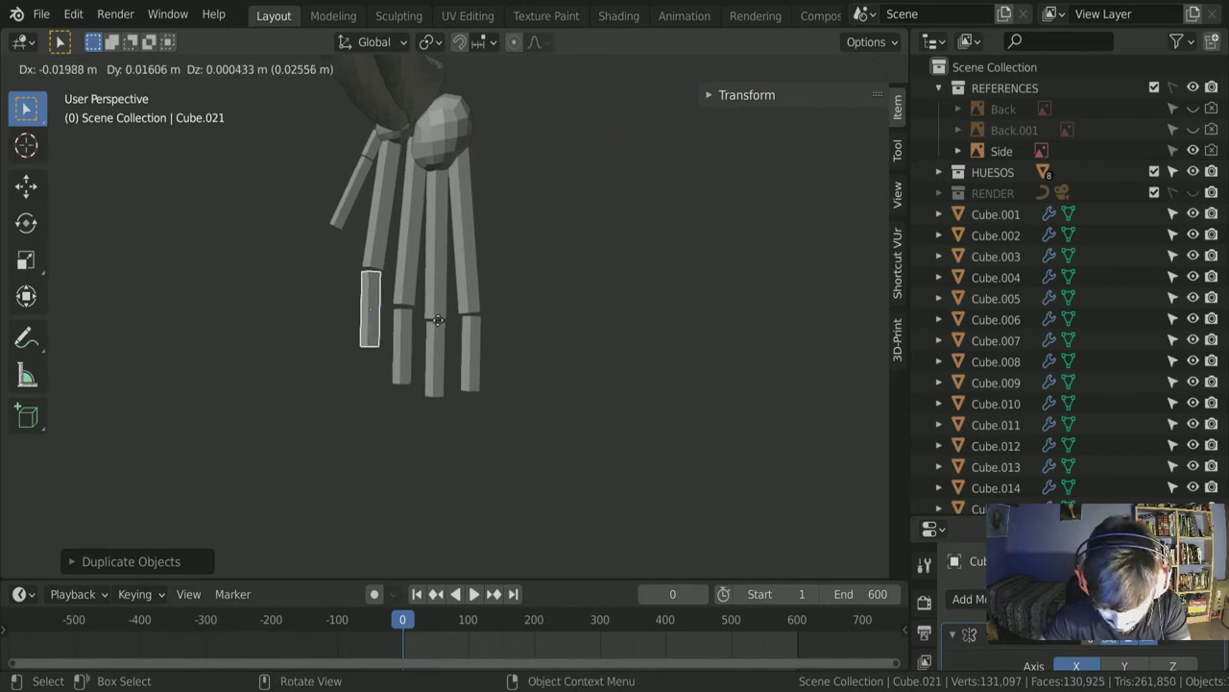
click(438, 320)
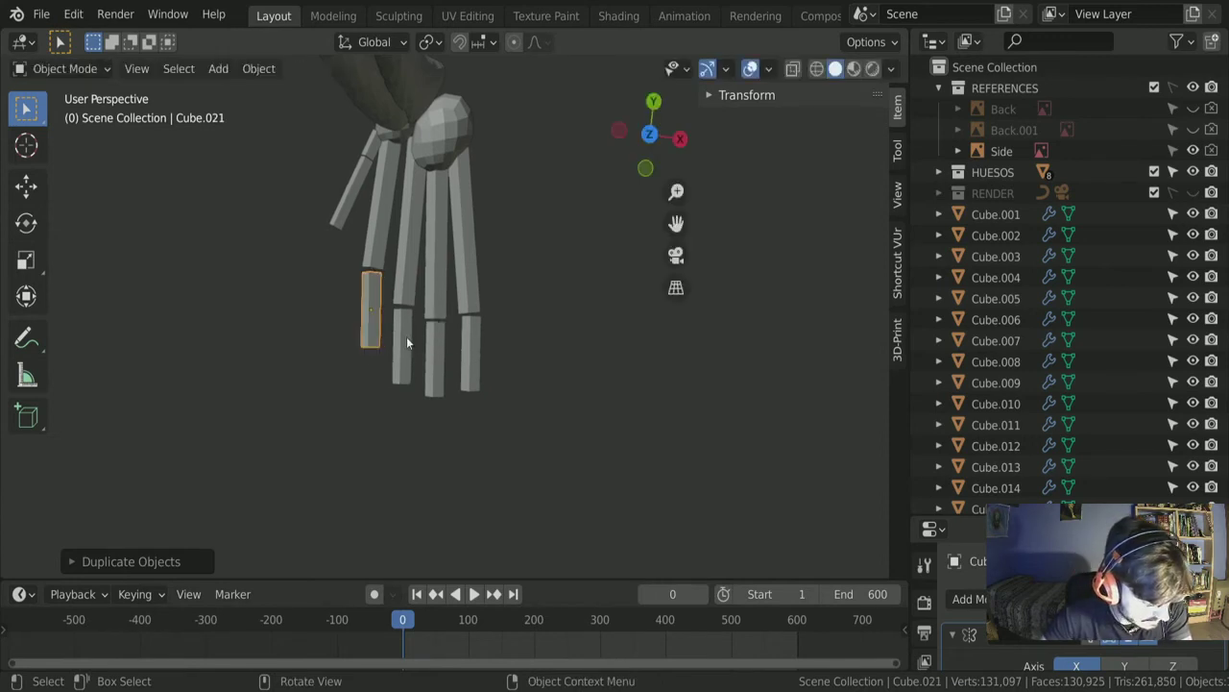
Step: Duplicate the toe segment nearest the short splayed bone, shrink the copy to about 0.13 along global Y and set it against the segment's lower end
key(shift+d)
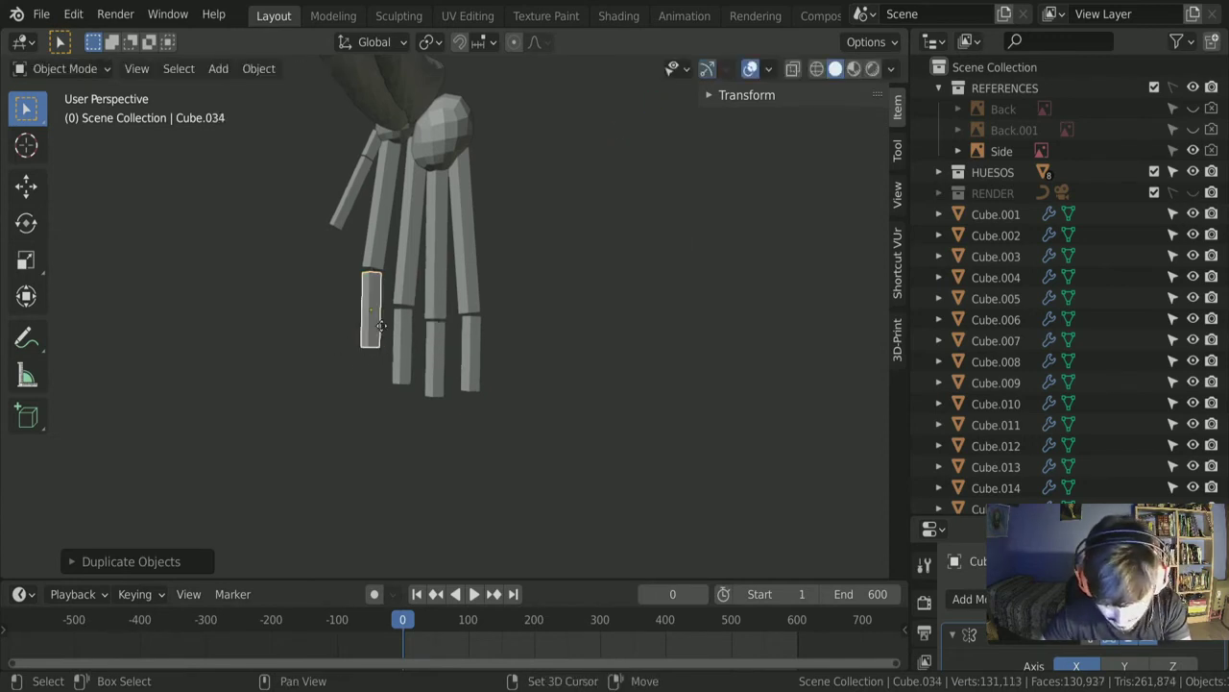
click(381, 411)
key(s)
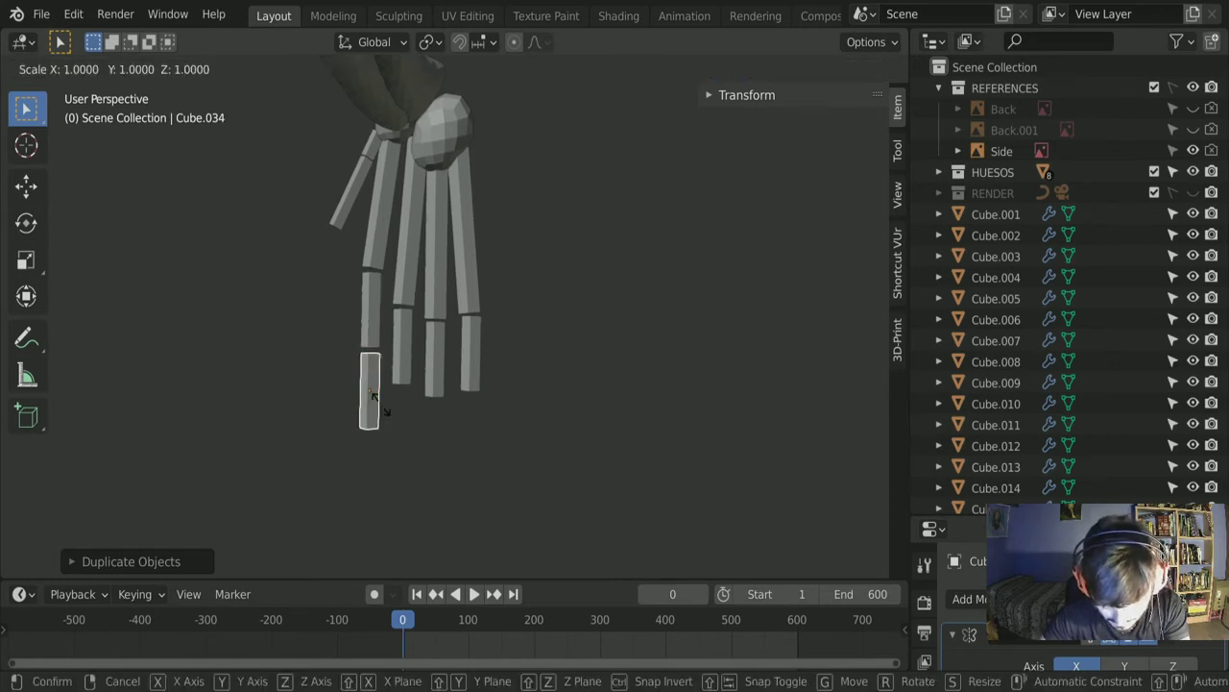
key(z)
right_click(406, 378)
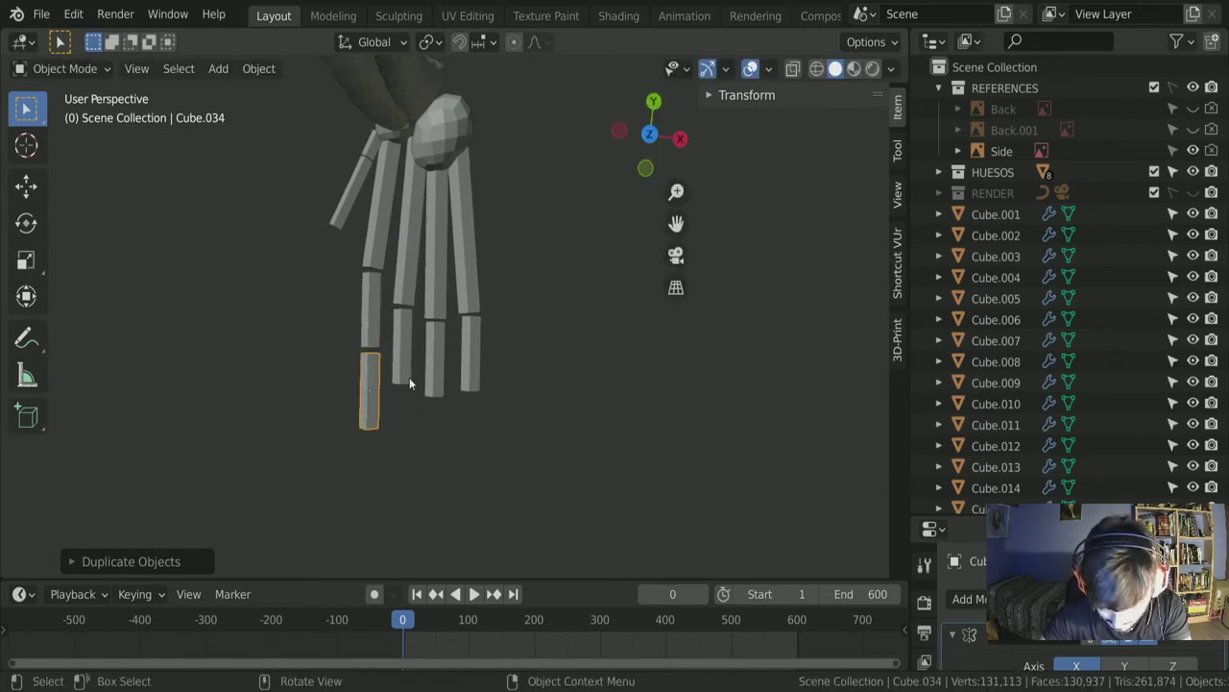
key(y)
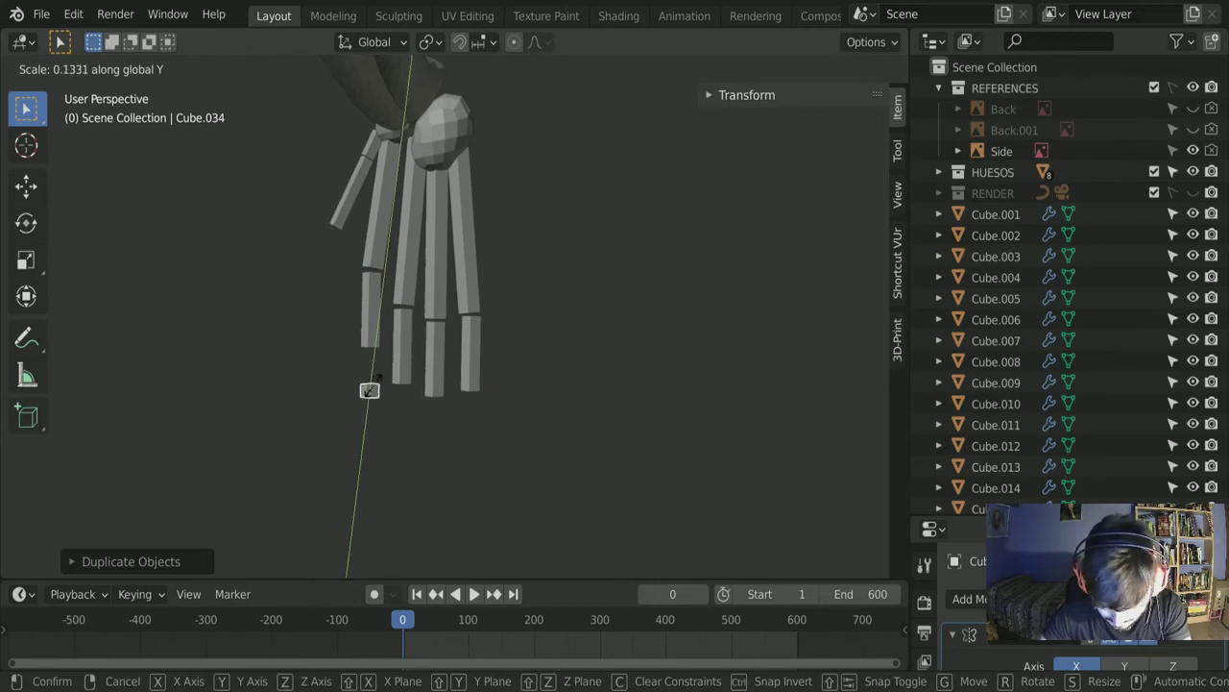
click(373, 385)
key(g)
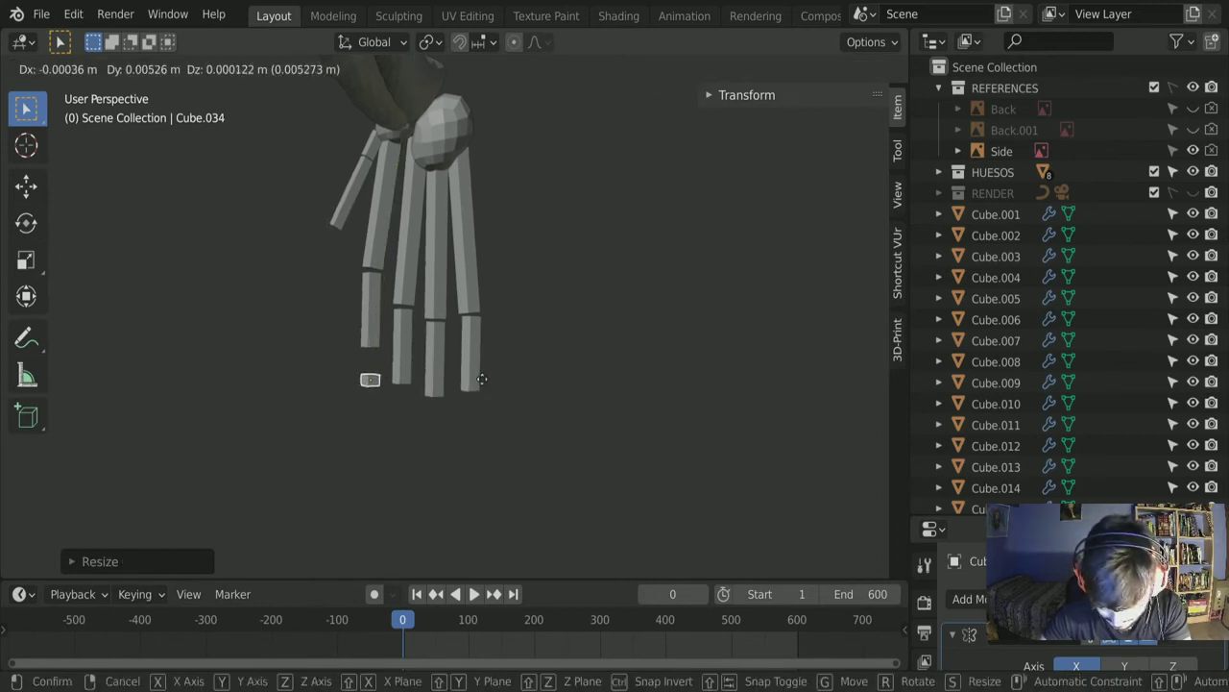
click(475, 349)
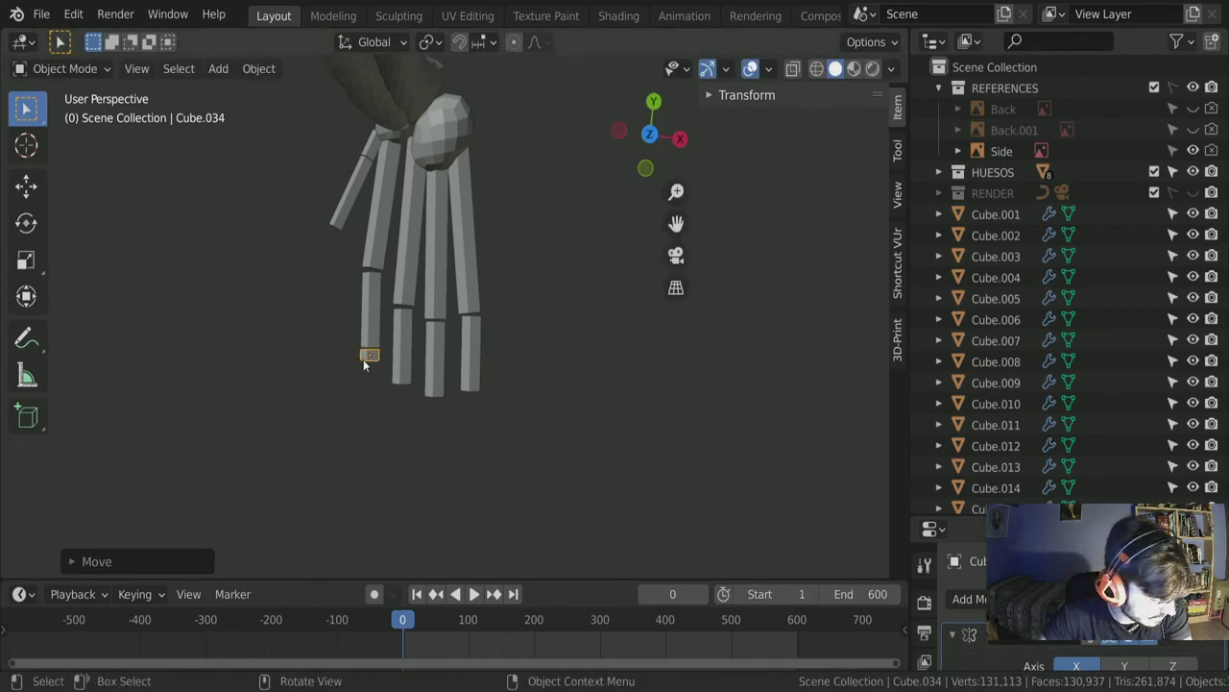
Step: Duplicate the tiny toe piece twice, placing one copy directly below it and another at the end of the adjacent toe
key(shift+d)
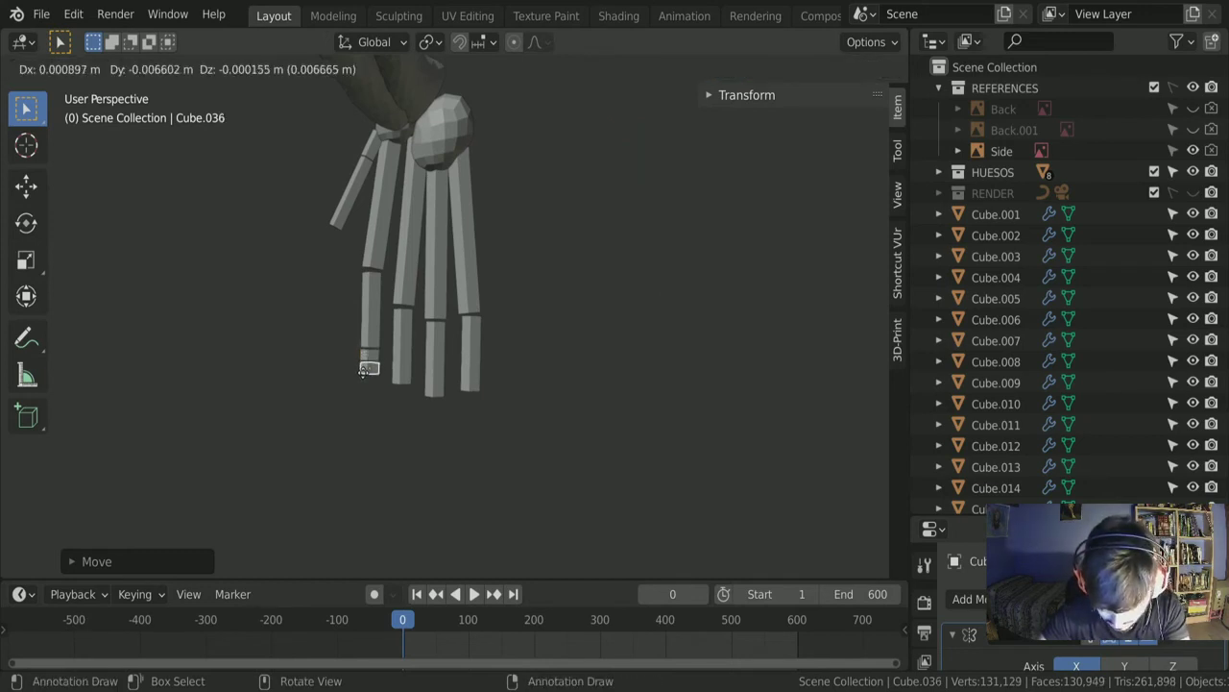
click(364, 372)
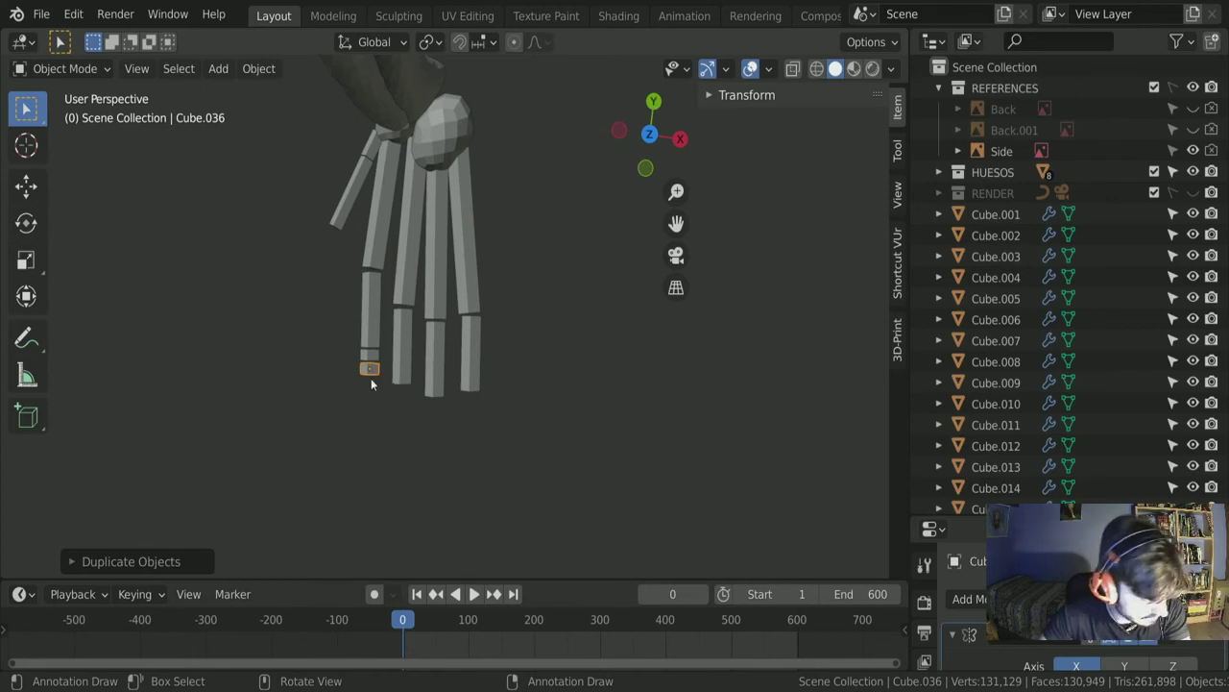
key(shift+d)
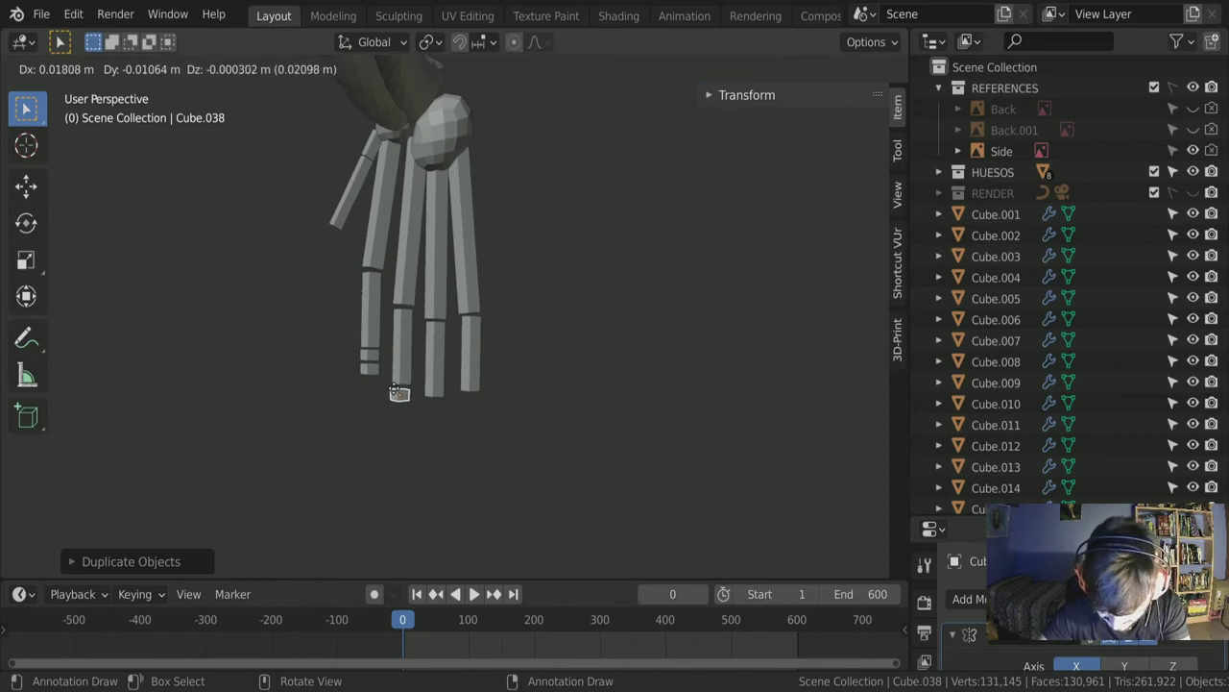
click(401, 389)
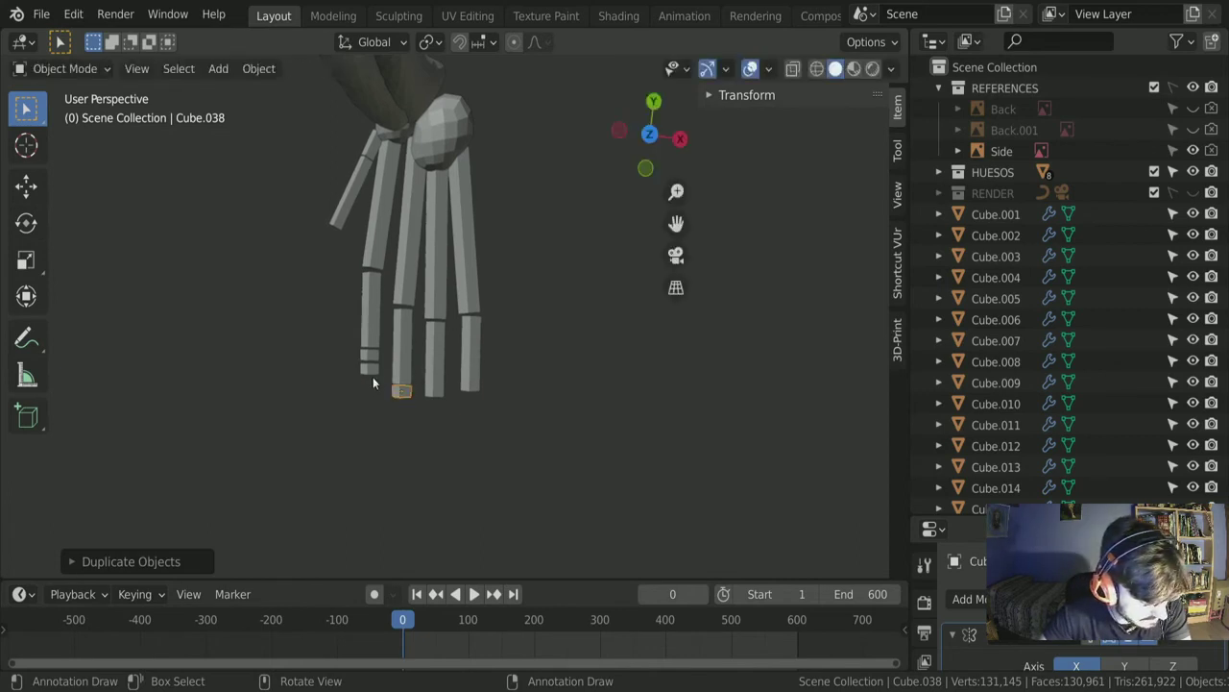
Step: Duplicate the outermost toe segment below the two stacked tiny pieces, scale the copy down uniformly and move it up against them
click(467, 350)
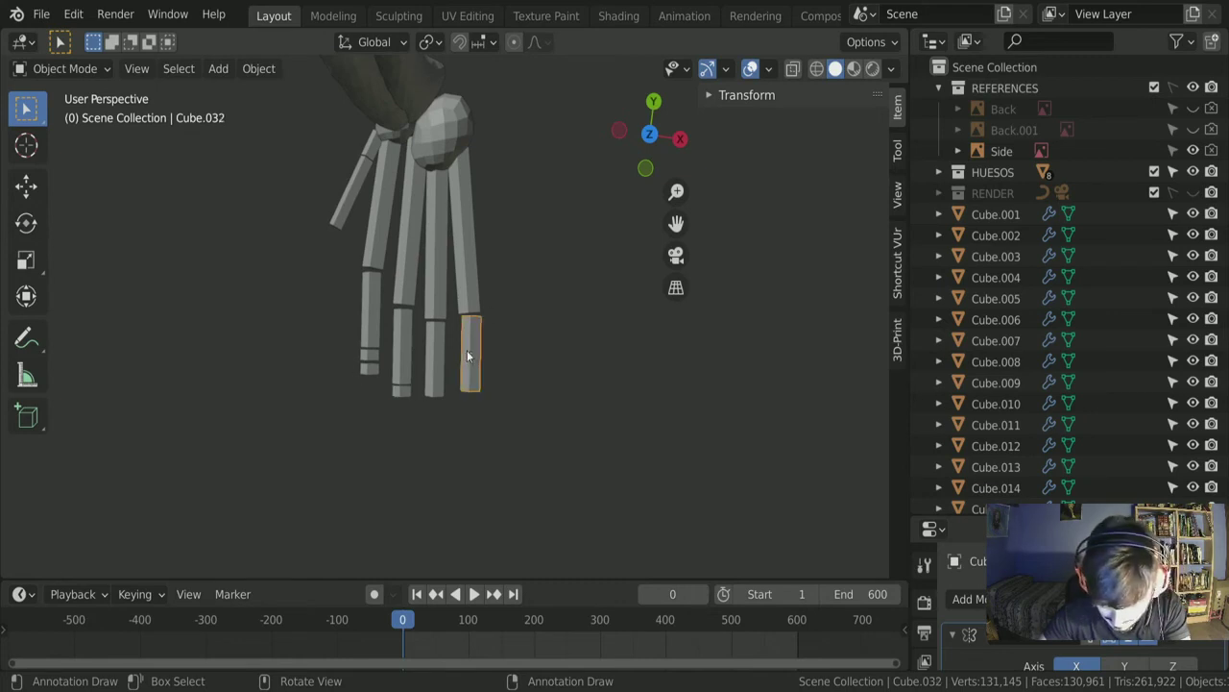
key(shift+d)
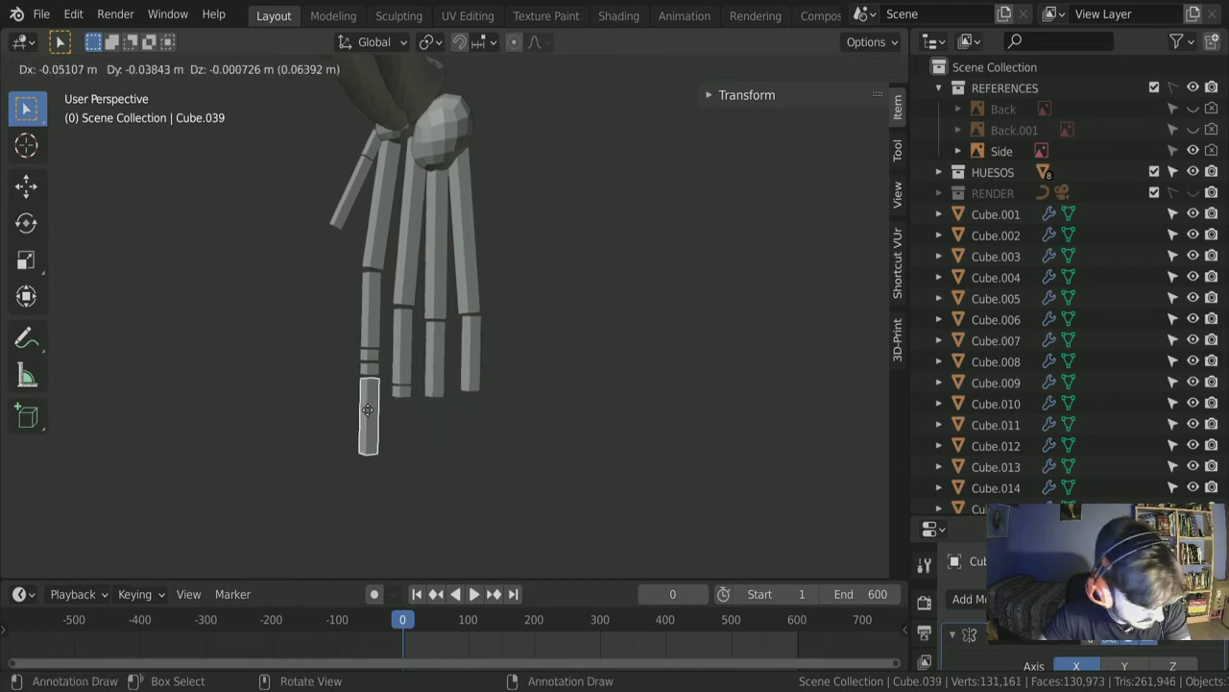
click(369, 417)
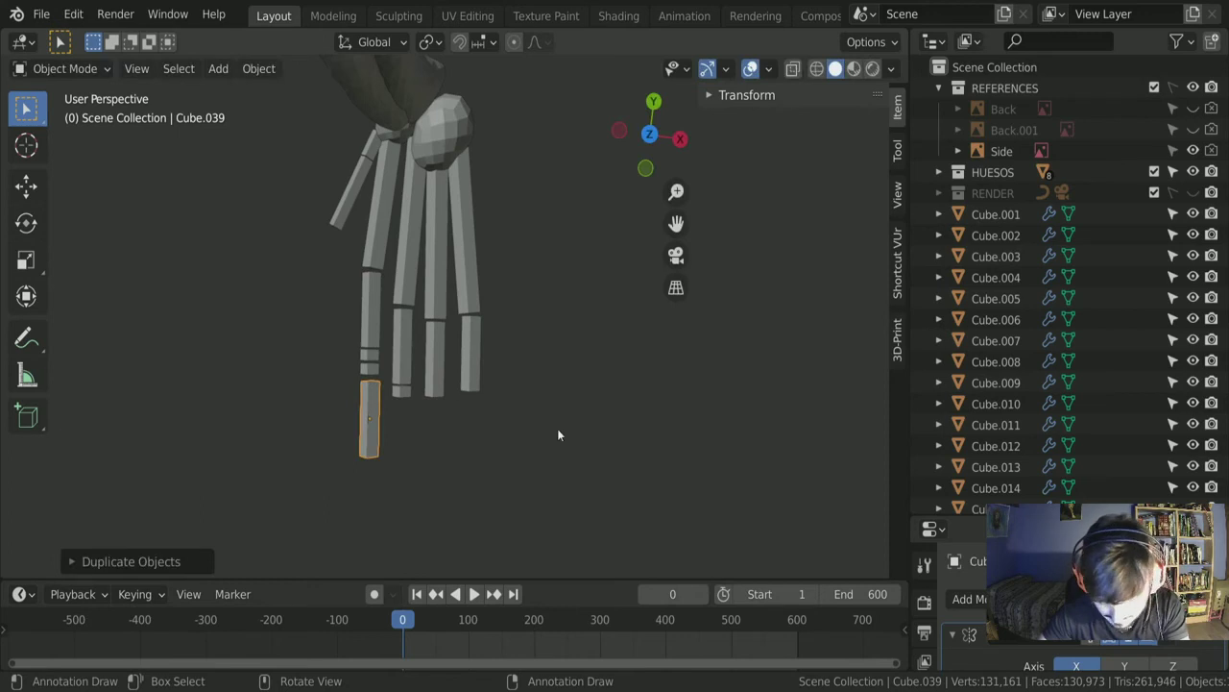
key(s)
click(514, 411)
key(g)
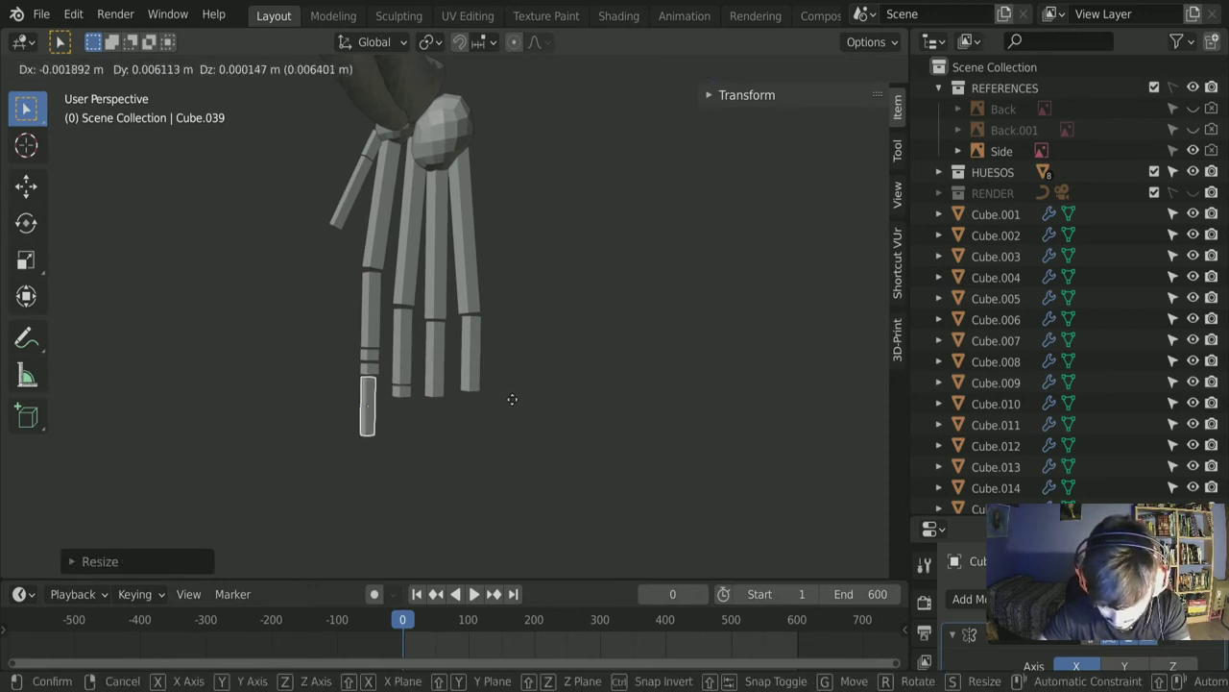
click(512, 400)
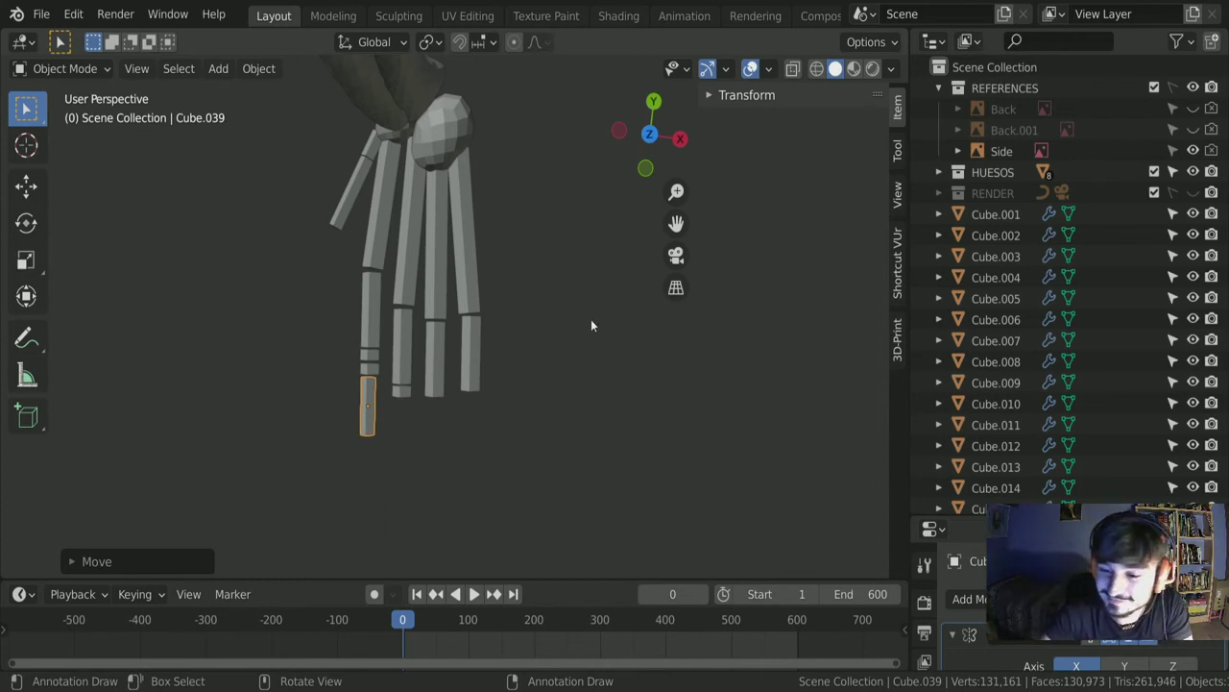
Step: Shorten the new tip segment to about 0.77 along global Y and close its gap to the tiny pieces
scroll(391, 398, down, 2)
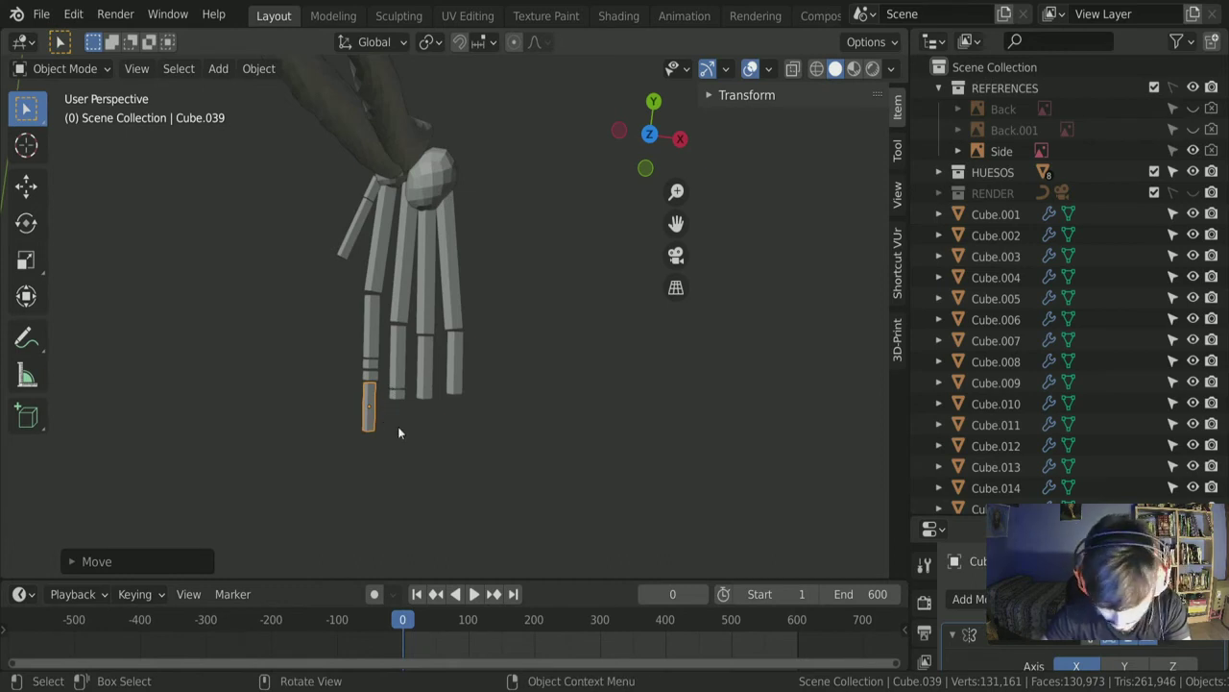
key(s)
click(394, 425)
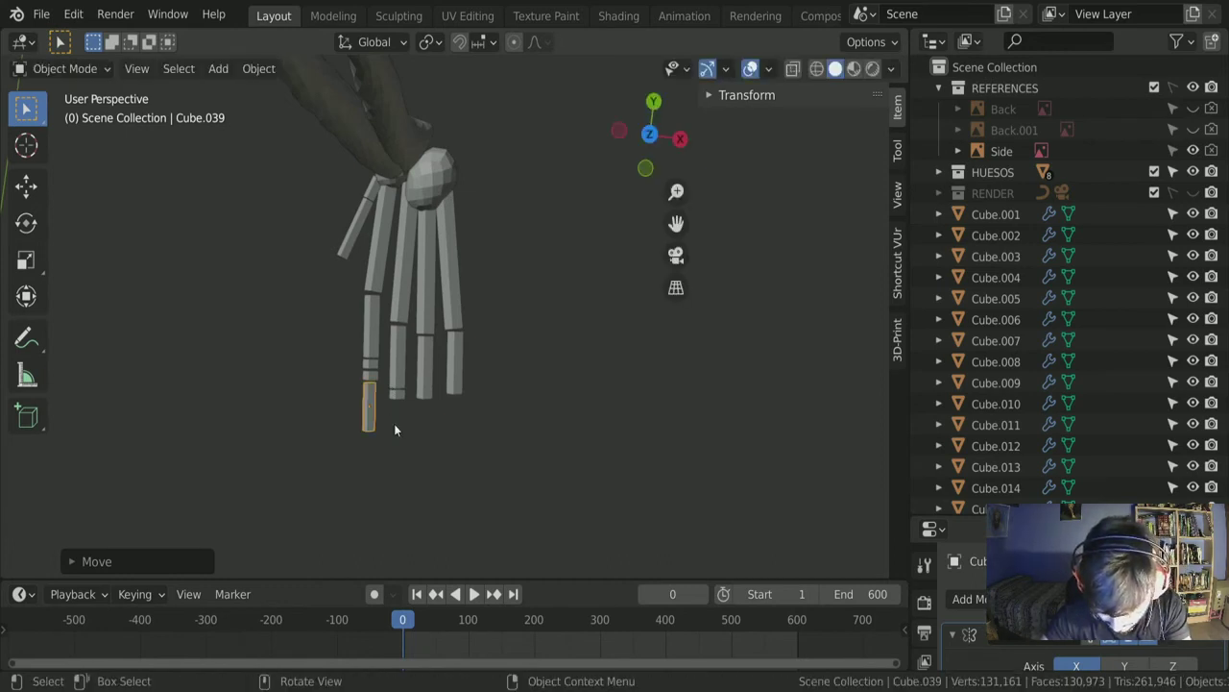
key(s)
key(y)
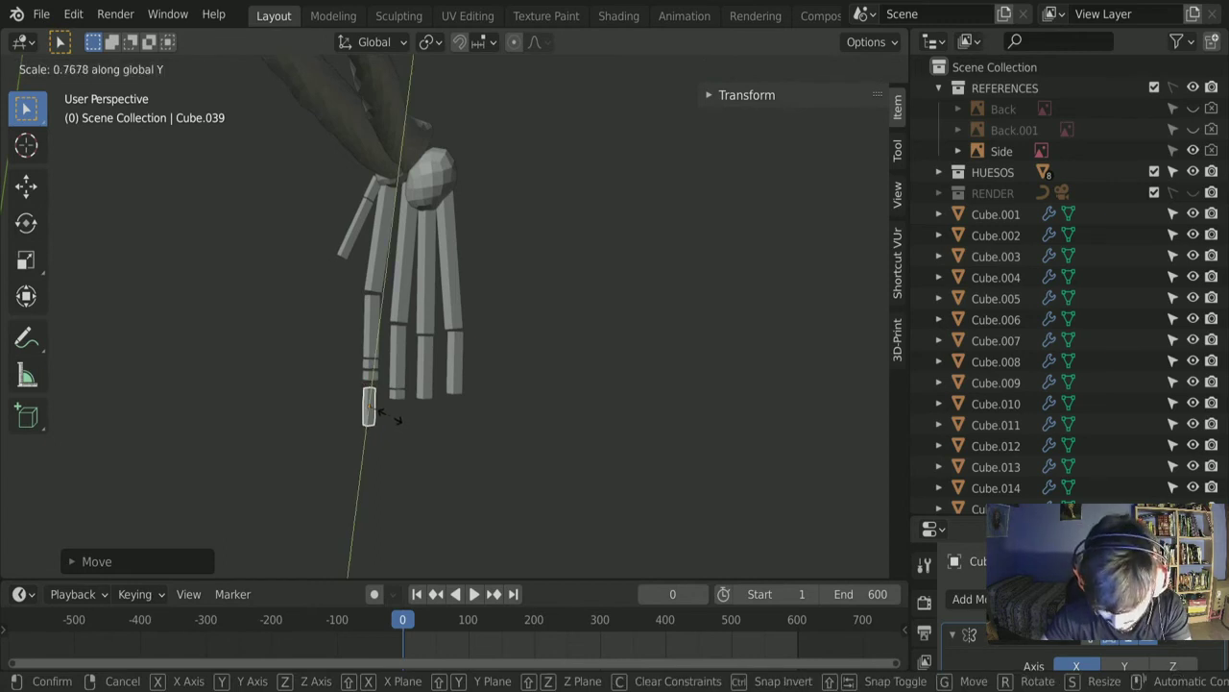
click(416, 423)
key(g)
click(440, 420)
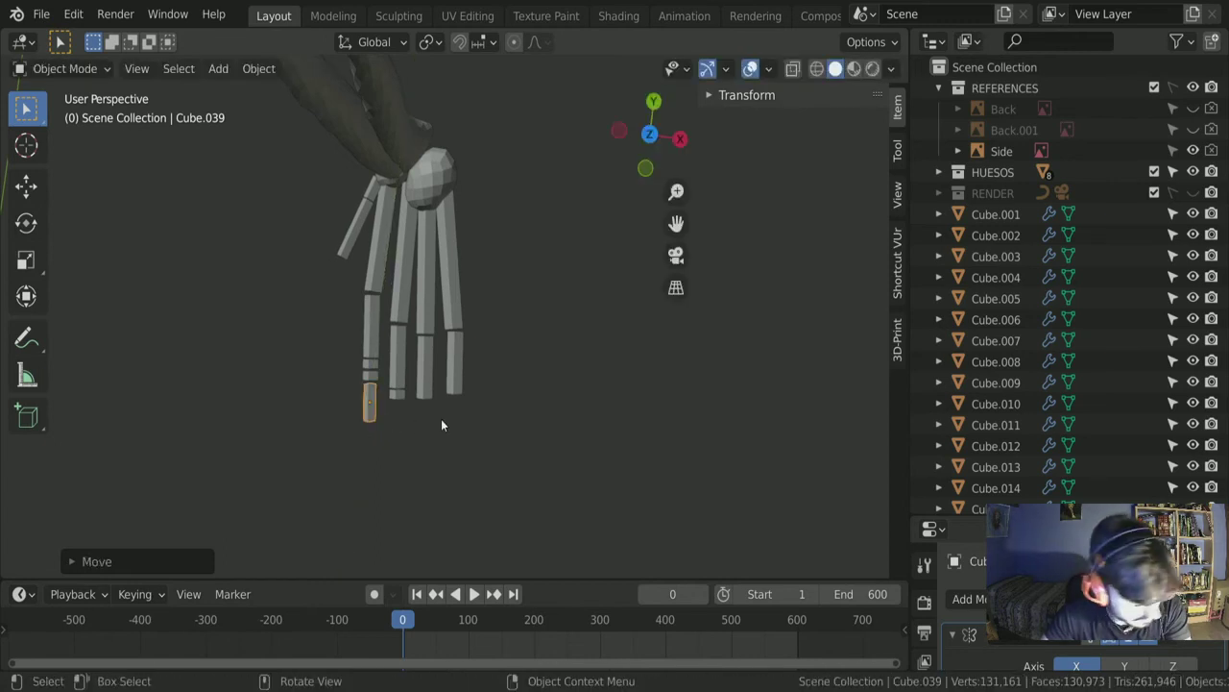
Step: Duplicate the tip segment onto the ends of the next two toes, and lengthen the second copy slightly along global Y
key(shift+d)
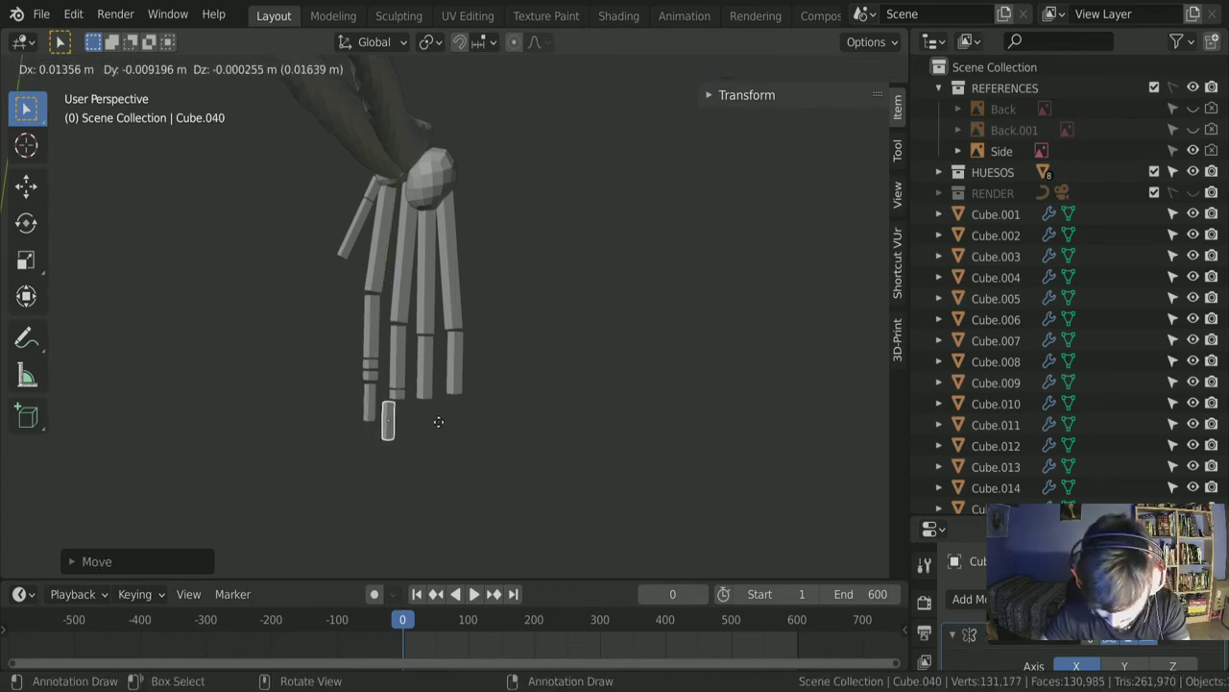
click(446, 419)
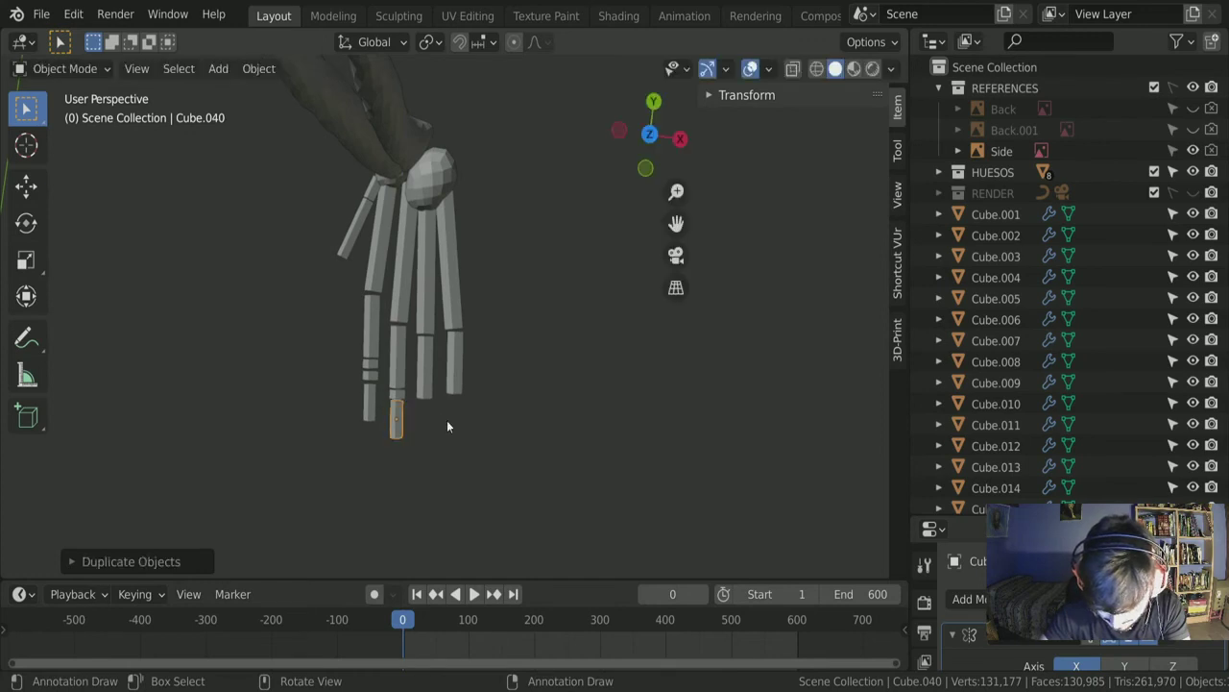
key(shift+d)
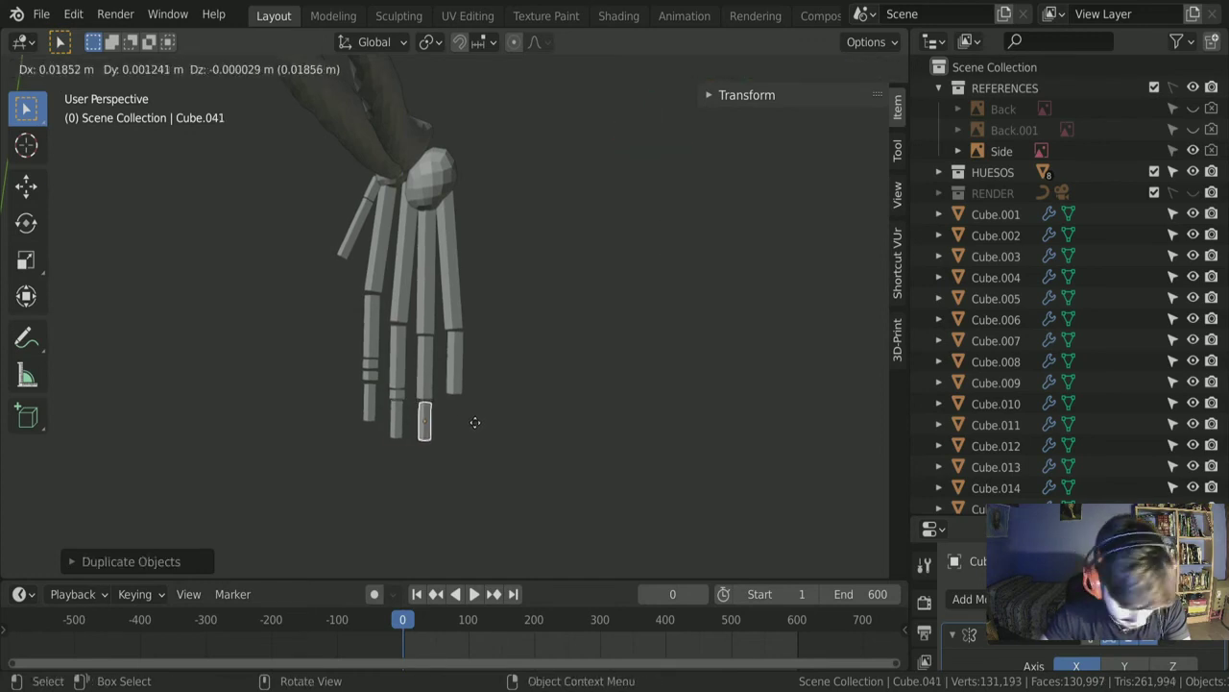
click(470, 408)
key(s)
key(y)
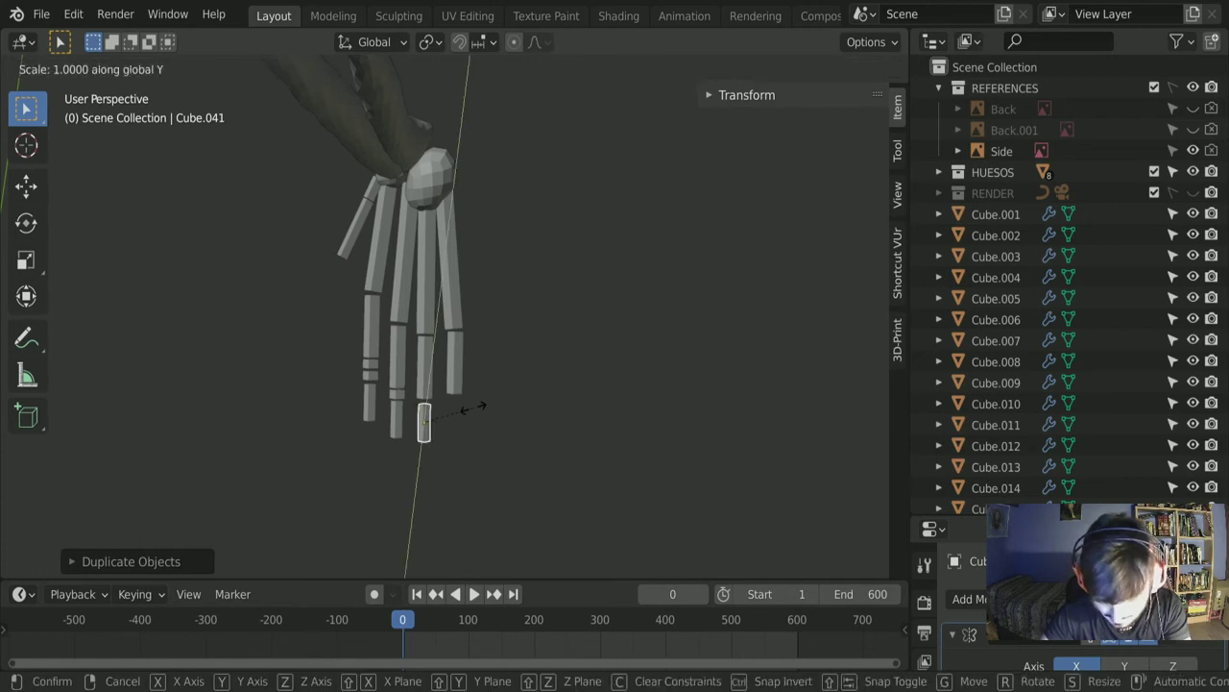
click(482, 414)
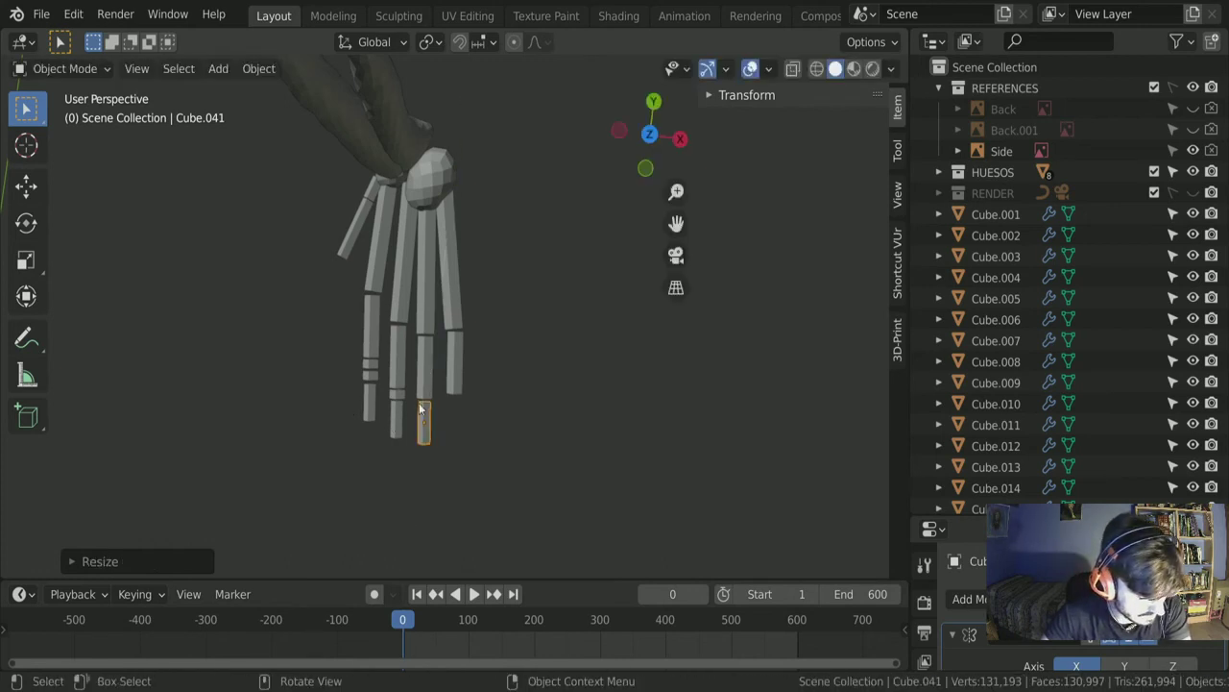
Step: Try a copy of the lengthened tip segment at the end of the outermost toe, and delete that copy
key(shift+d)
click(497, 430)
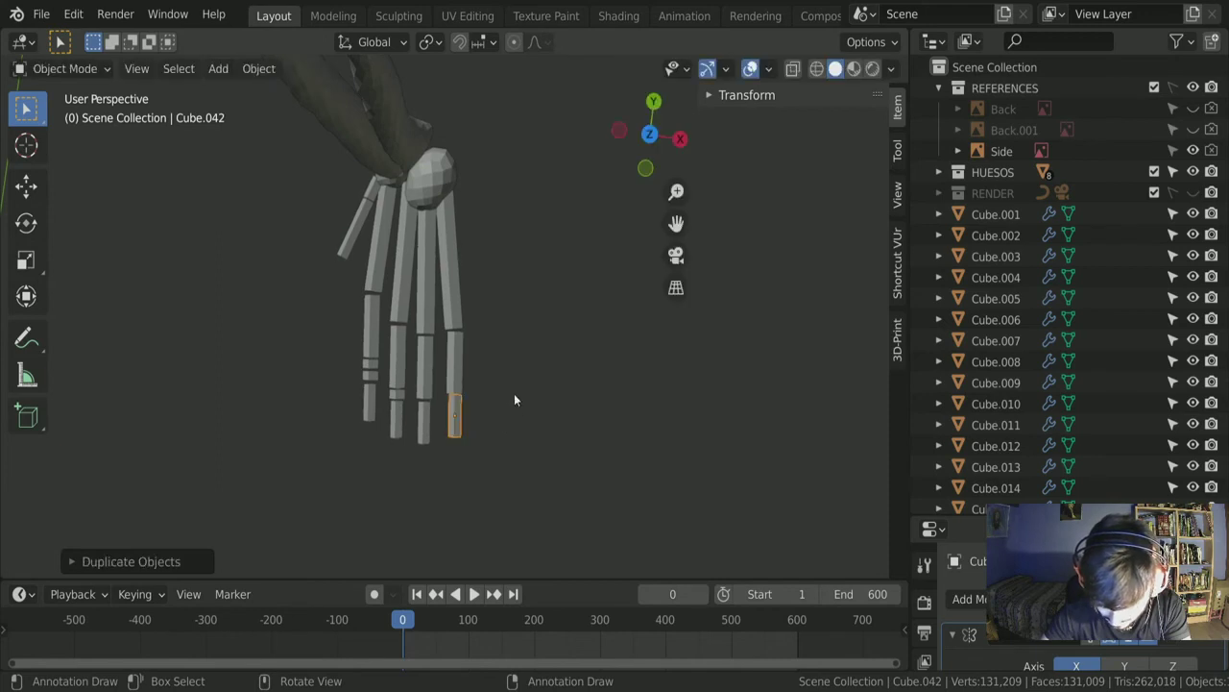
click(512, 401)
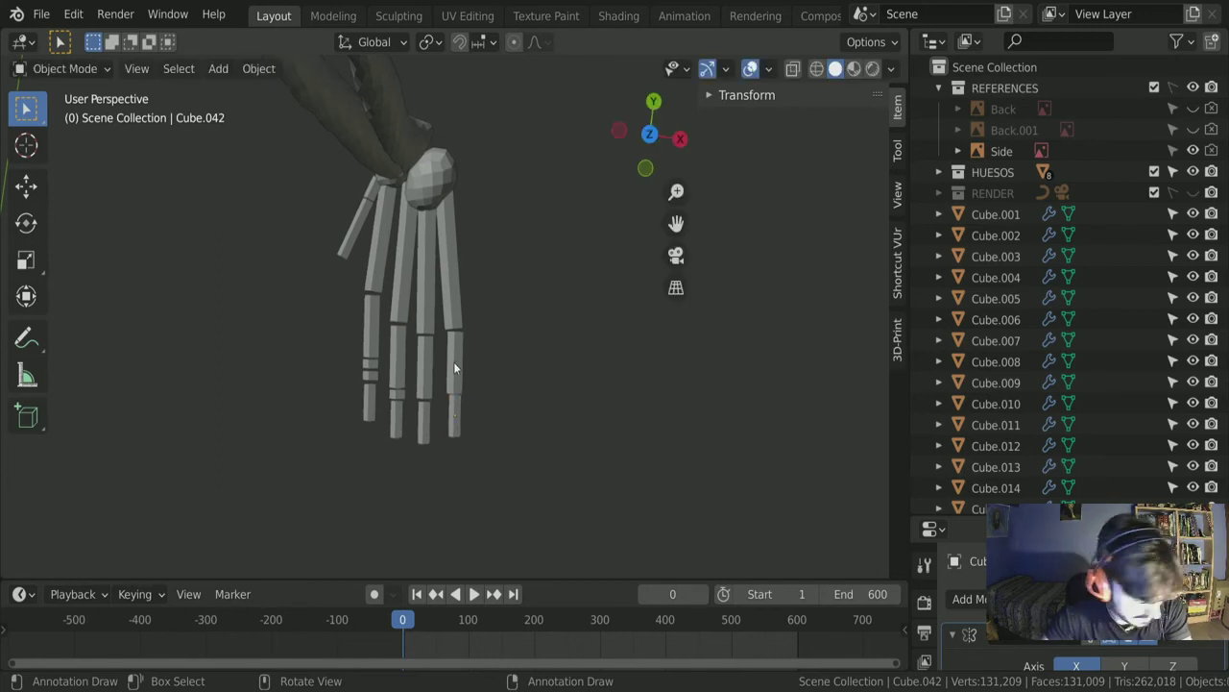
click(456, 423)
key(Delete)
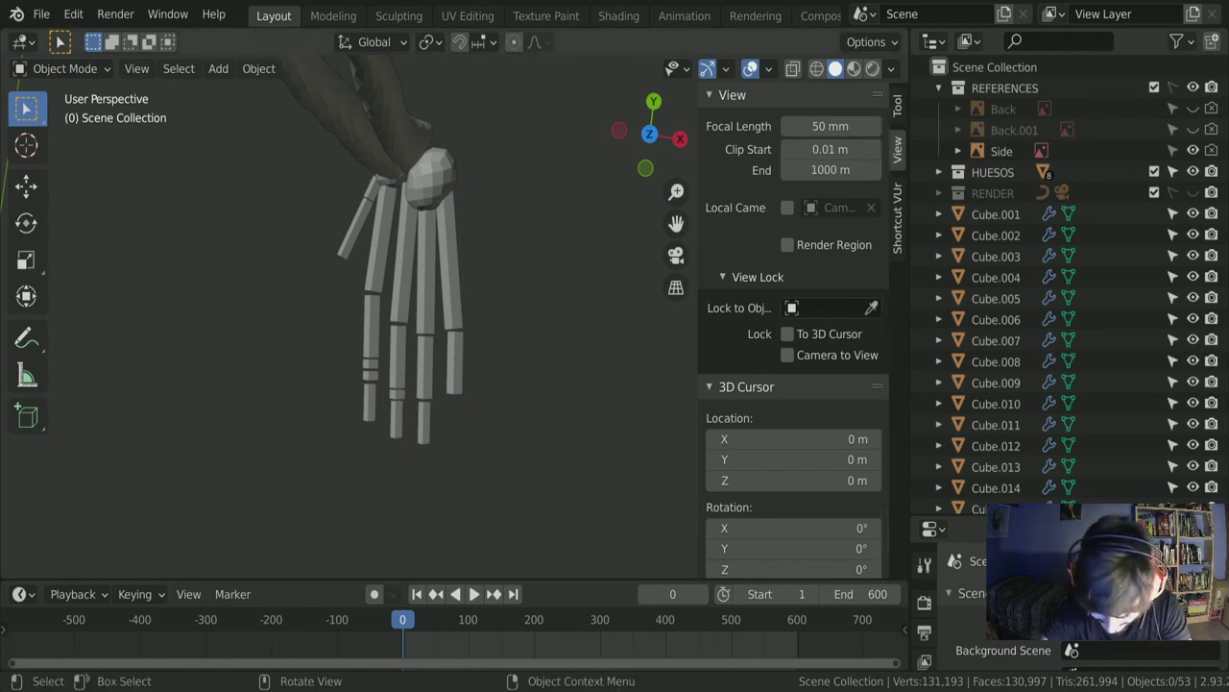
Step: Delete the long outer segment of the short, angled side toe, keeping only its small base segment
scroll(413, 288, down, 2)
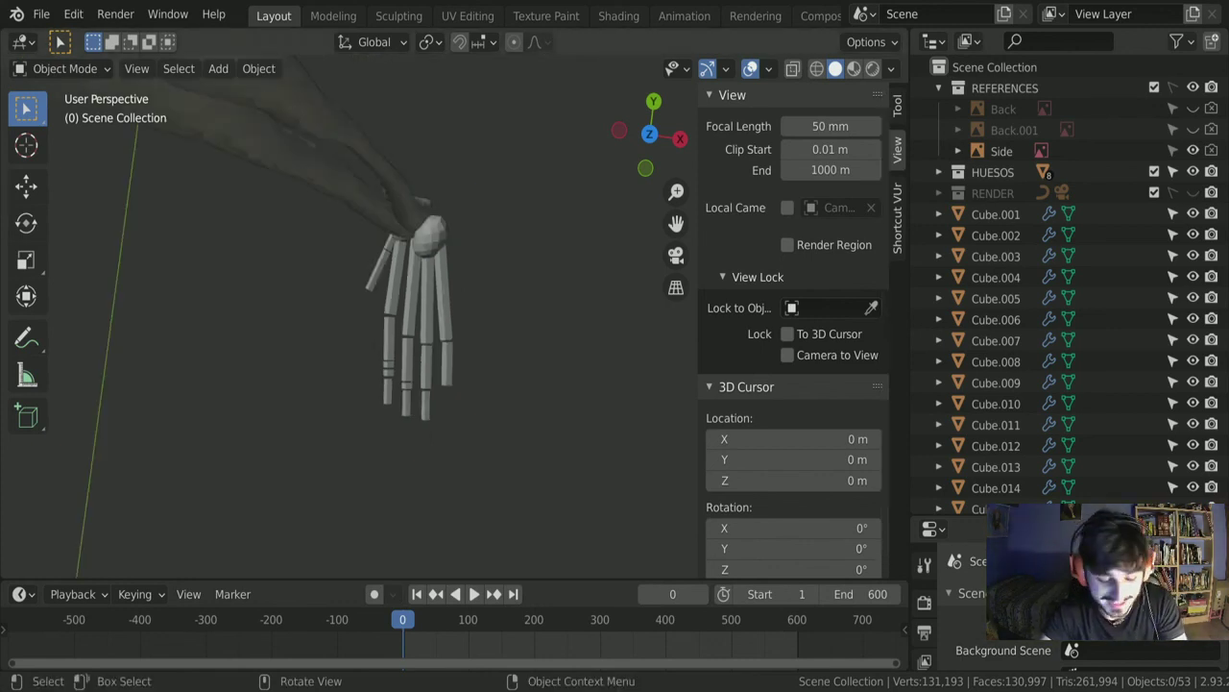
scroll(413, 288, up, 2)
scroll(413, 288, down, 1)
click(347, 159)
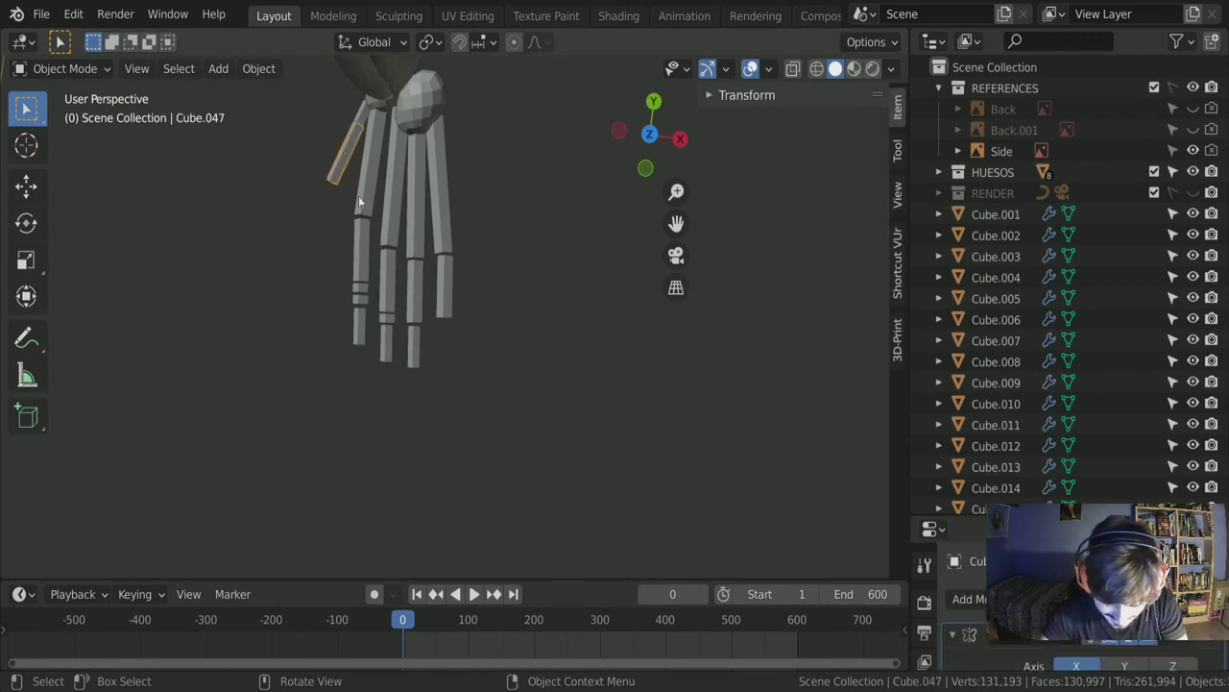
scroll(407, 251, up, 4)
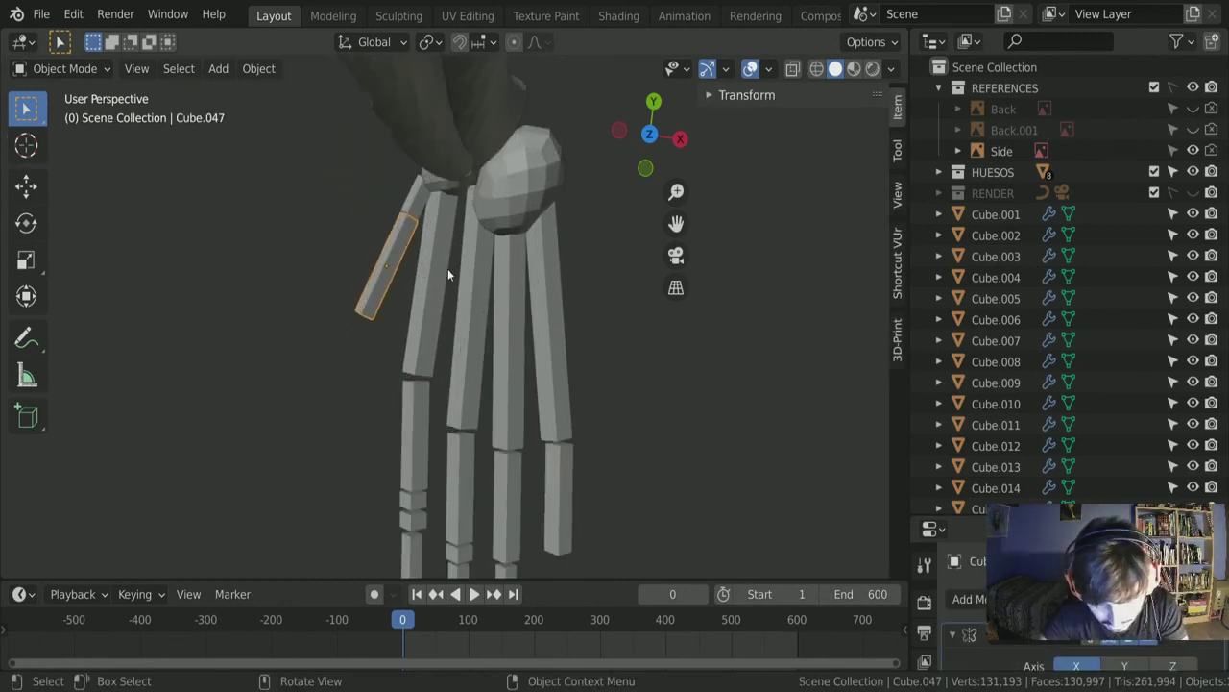
key(Delete)
Step: Duplicate the short side toe's base segment just beyond its end, rotate the copy slightly more upright and nudge it into line
click(410, 211)
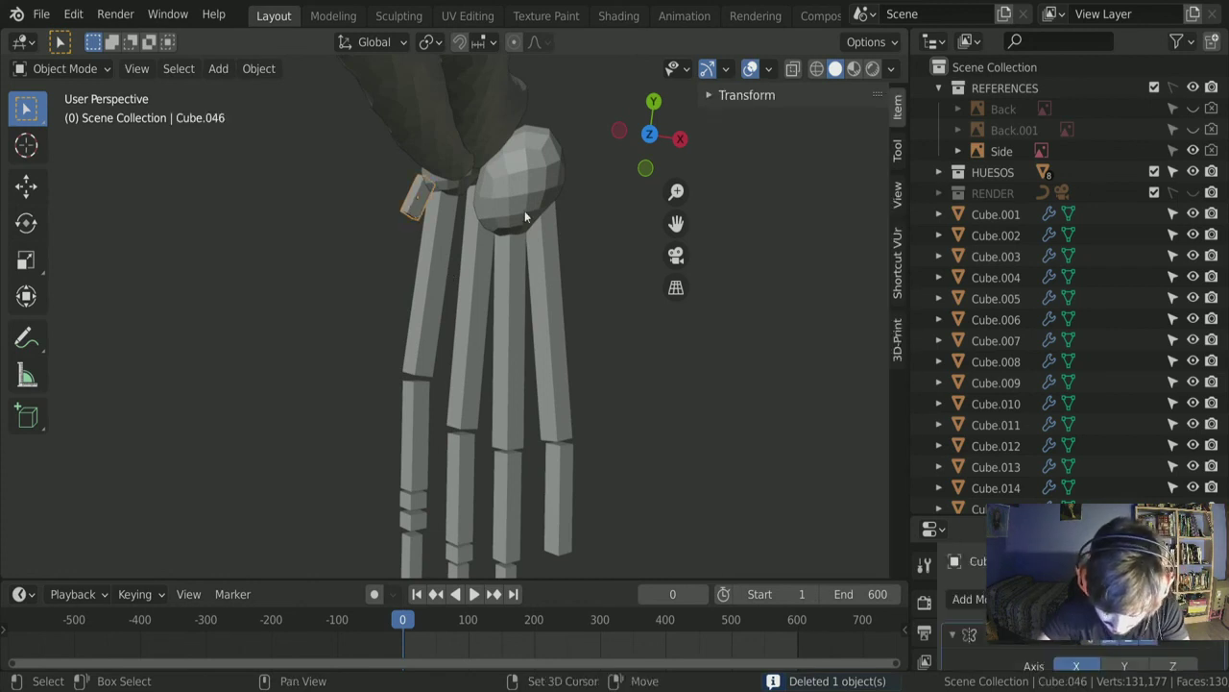
key(shift+d)
click(484, 244)
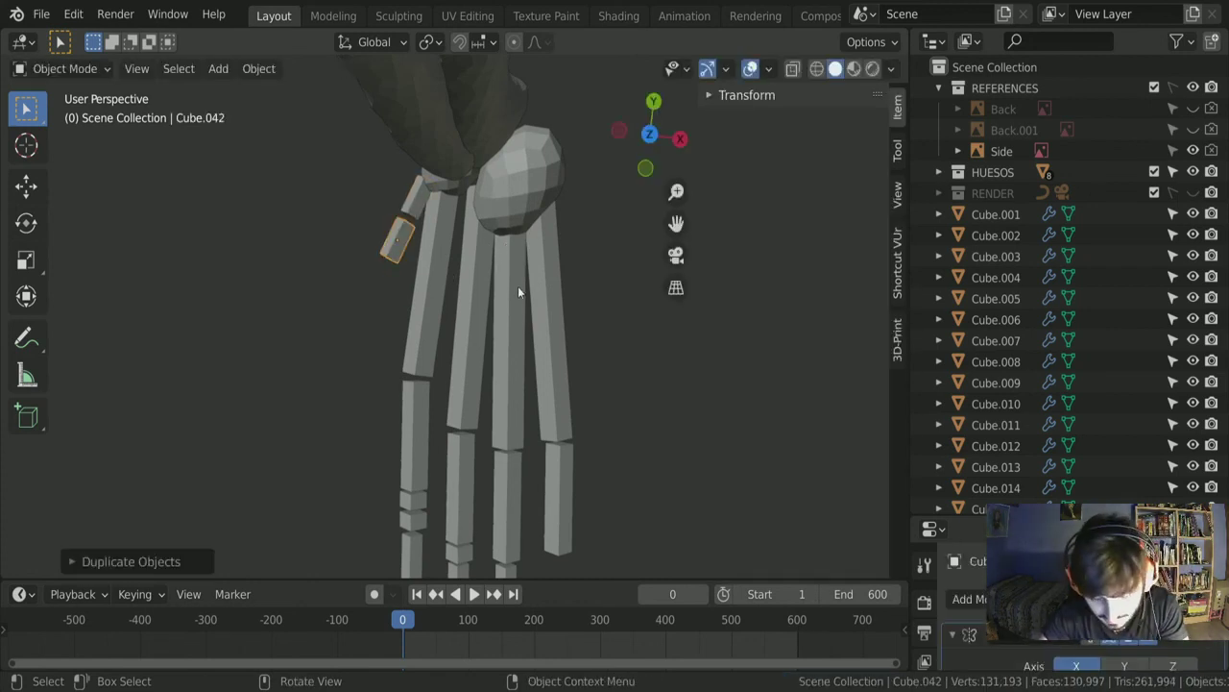
key(r)
click(566, 264)
key(g)
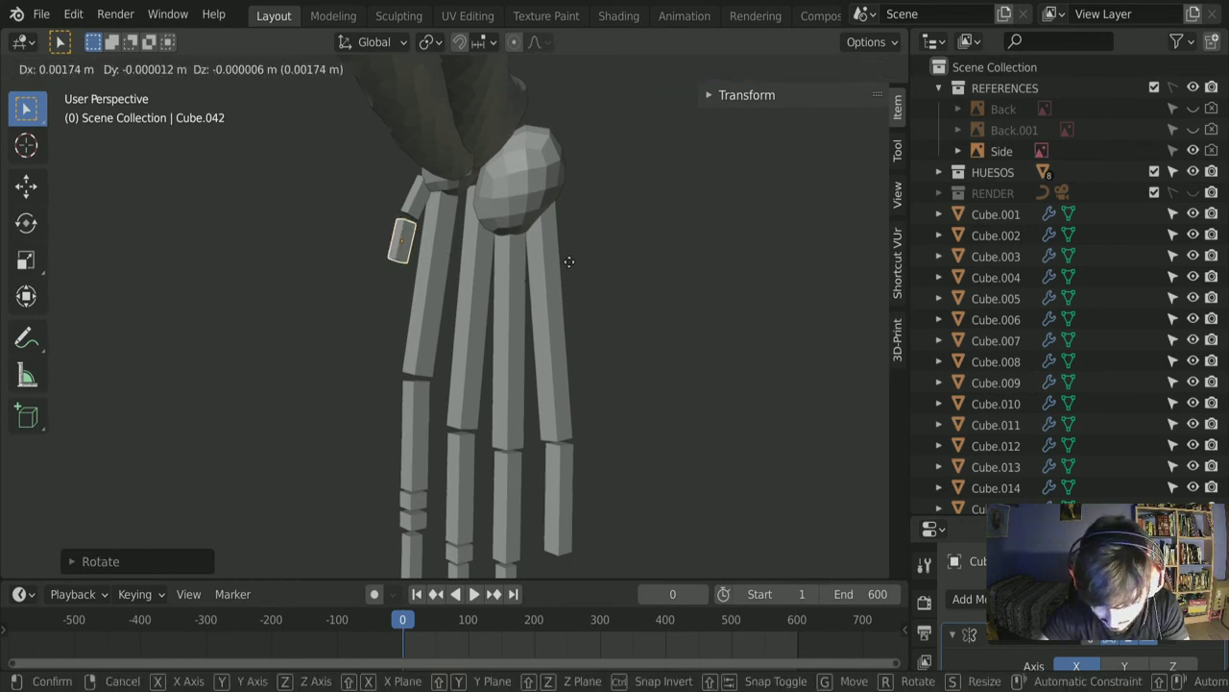
click(569, 261)
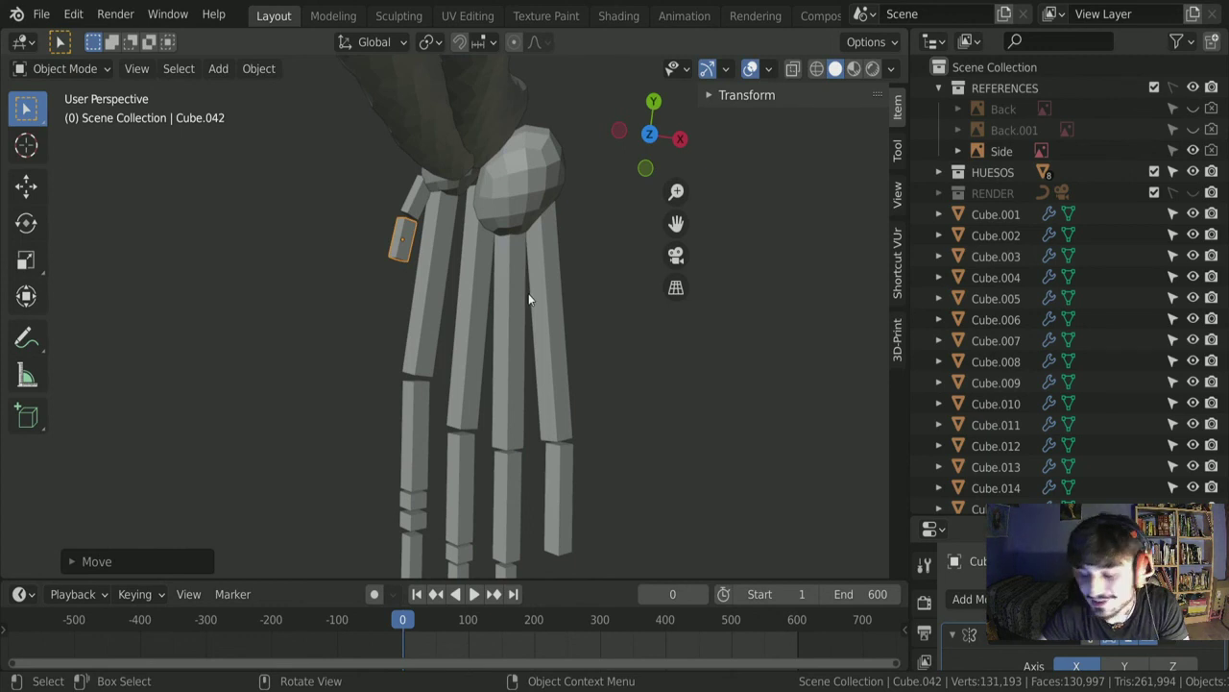
Step: Fine-tune the rotation and position of the side toe's new end segment so it sits against the base segment
key(r)
click(567, 291)
key(g)
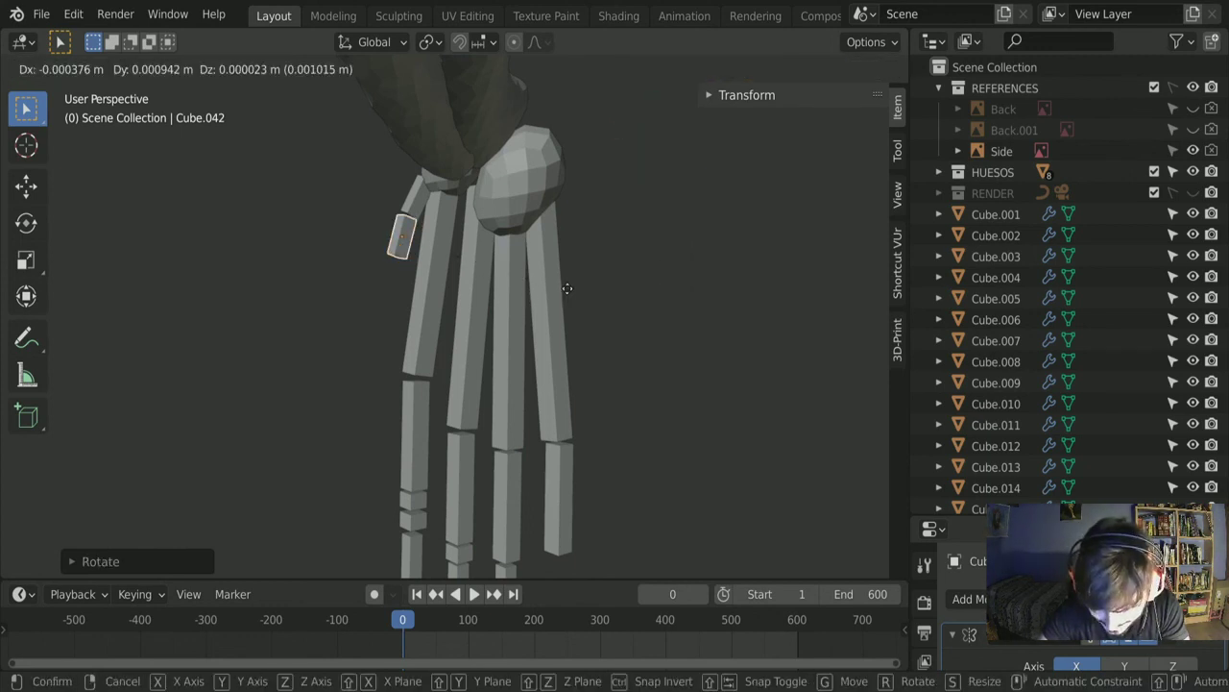
click(568, 290)
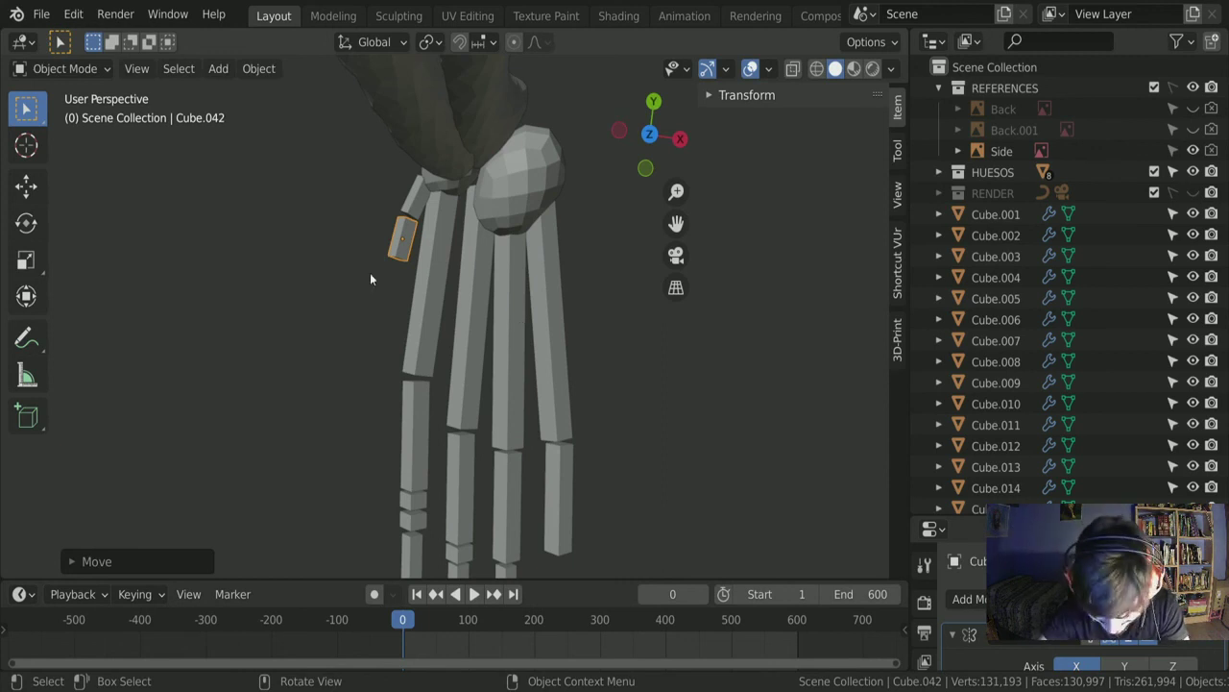
scroll(358, 288, down, 2)
scroll(355, 293, down, 3)
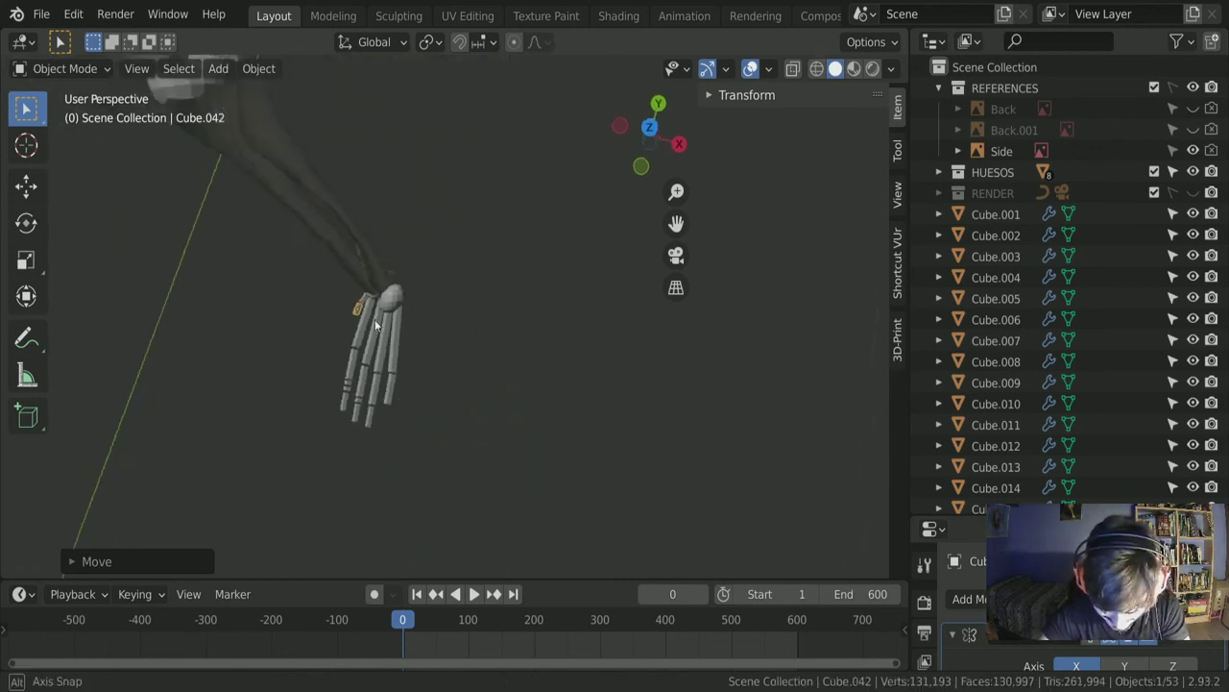